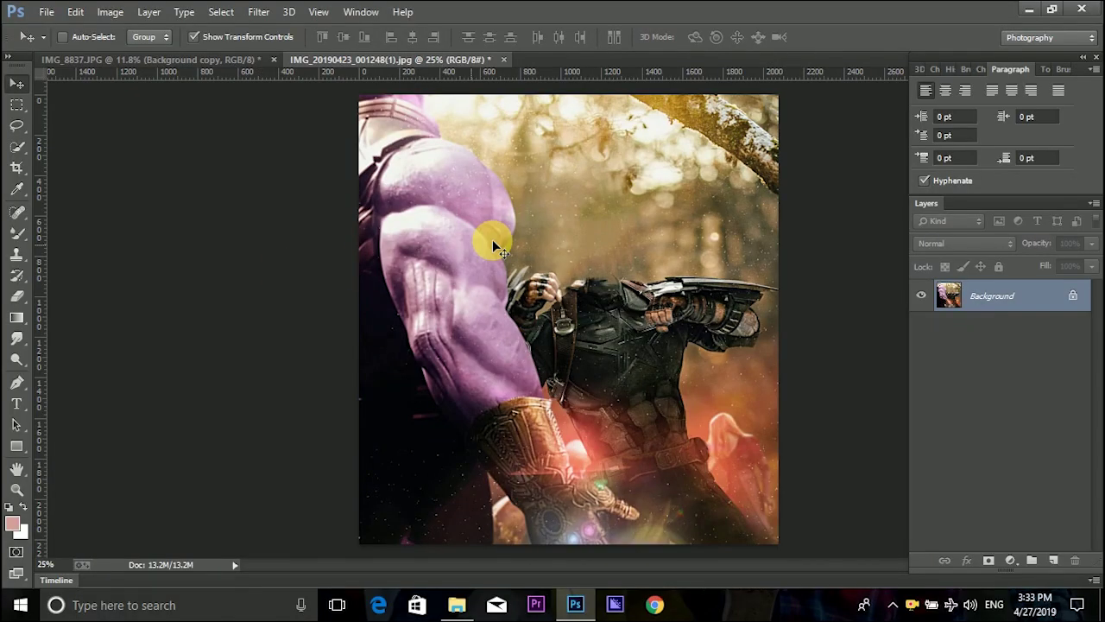
Step: Copy the cut-out head layer from IMG_8837.JPG into the IMG_20190423_001248(1).jpg composite
click(220, 59)
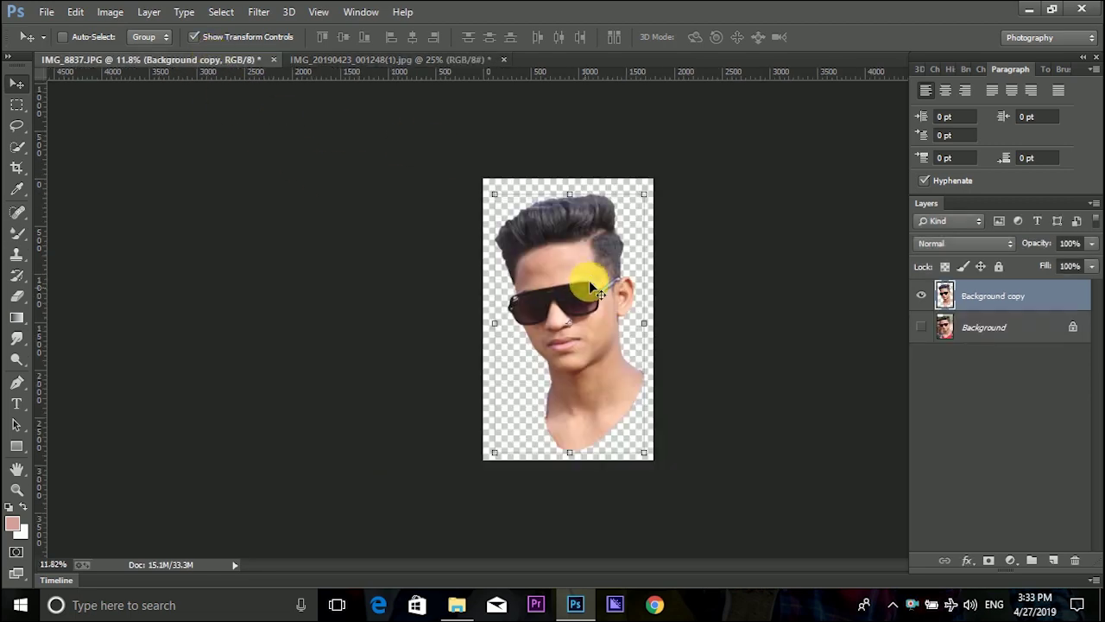
drag(585, 383, 465, 127)
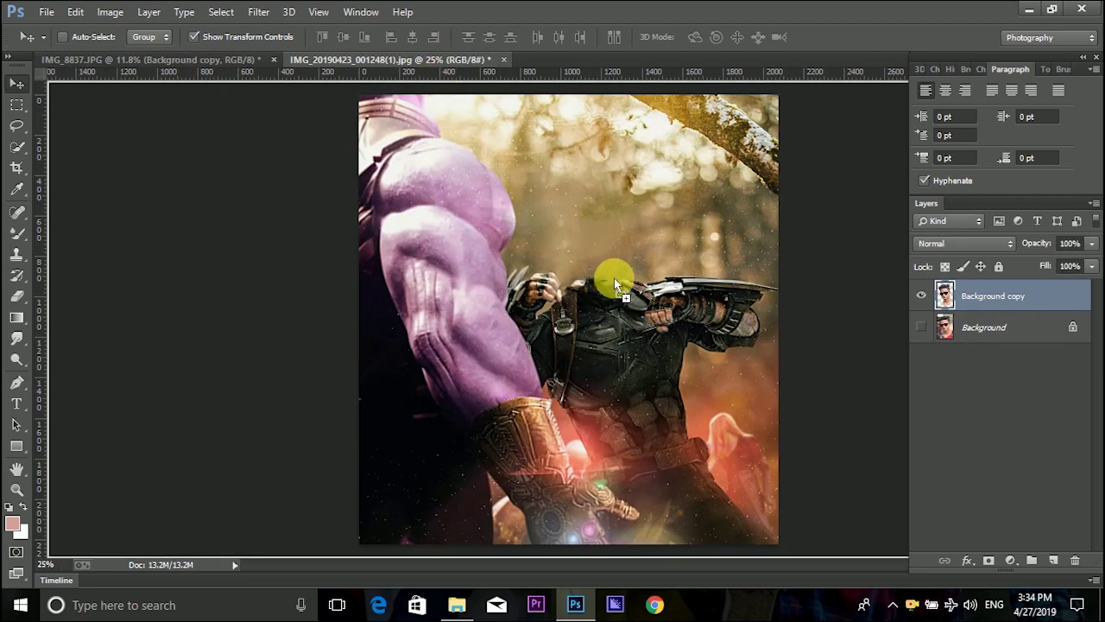
drag(614, 279, 614, 276)
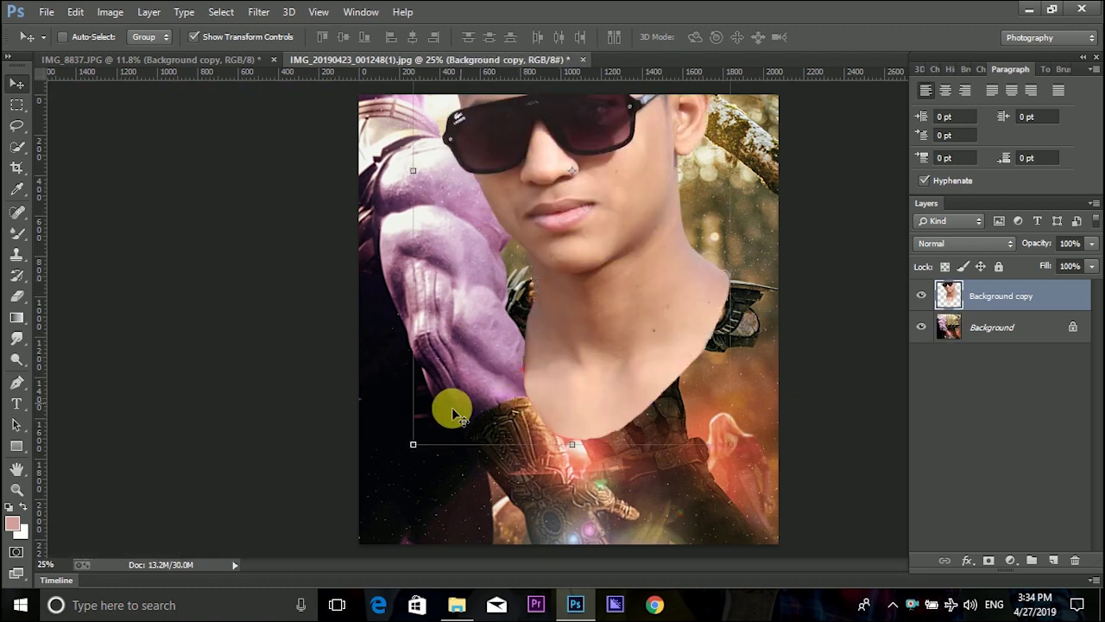
Step: Scale the copied head down to roughly a quarter of its size and place it on the armoured figure's neck
drag(414, 445, 567, 184)
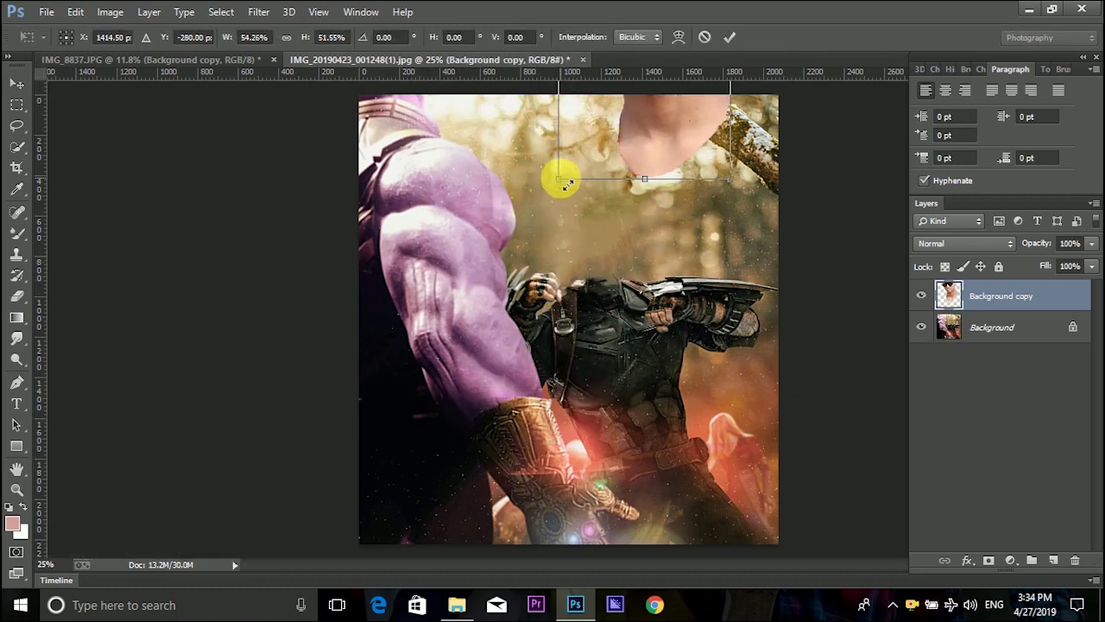
drag(671, 123, 551, 435)
drag(617, 210, 548, 356)
drag(506, 452, 621, 291)
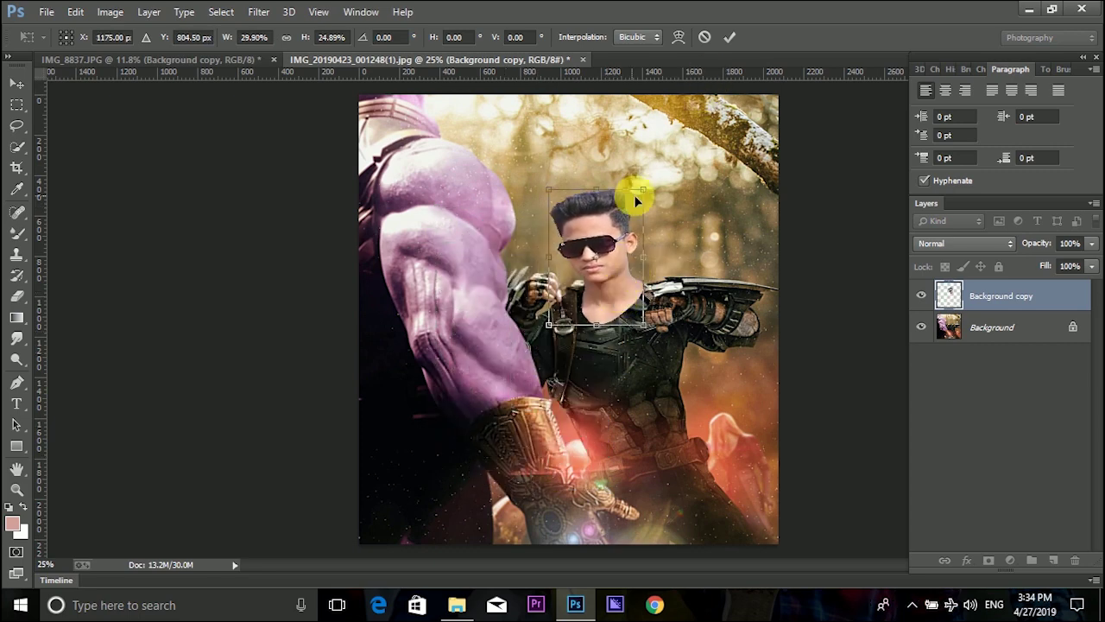
drag(637, 200, 635, 186)
click(730, 37)
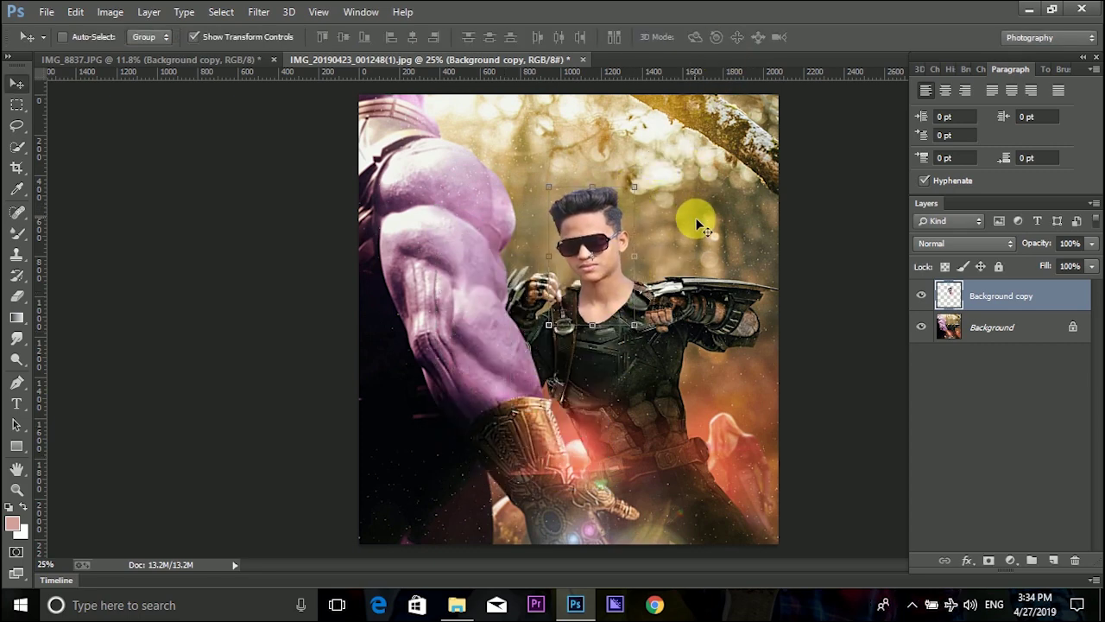
Step: Tilt the head layer about -2.8° and shift it slightly over the collar
scroll(602, 253, up, 2)
scroll(602, 259, up, 1)
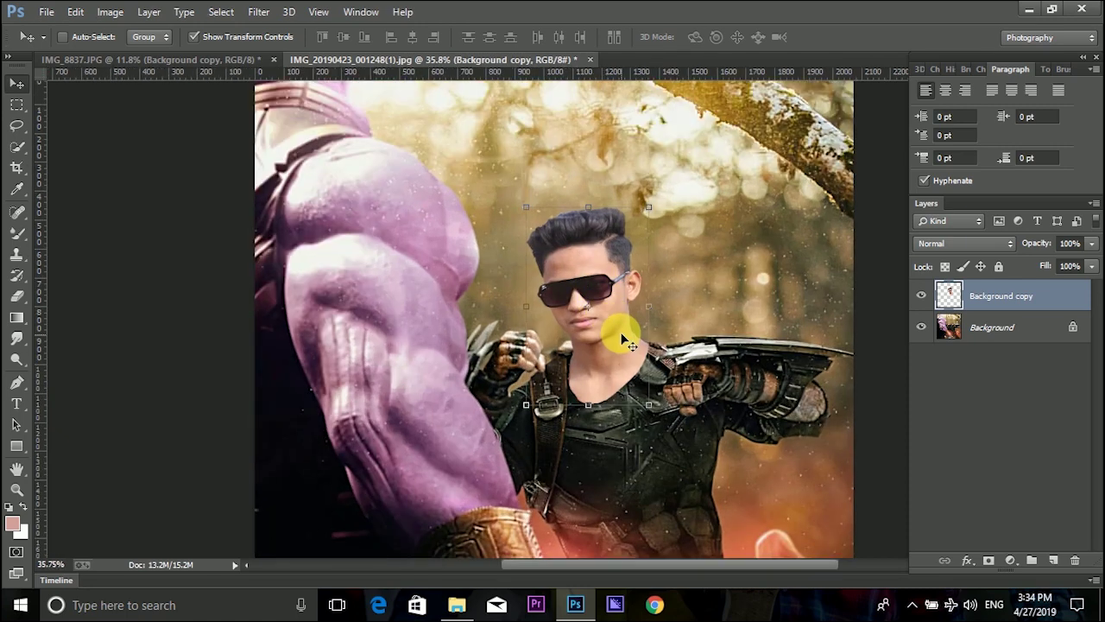
drag(622, 333, 614, 332)
drag(664, 251, 654, 239)
mouse_move(623, 290)
mouse_down()
mouse_move(616, 296)
mouse_move(683, 246)
mouse_move(608, 295)
mouse_up()
scroll(667, 295, down, 3)
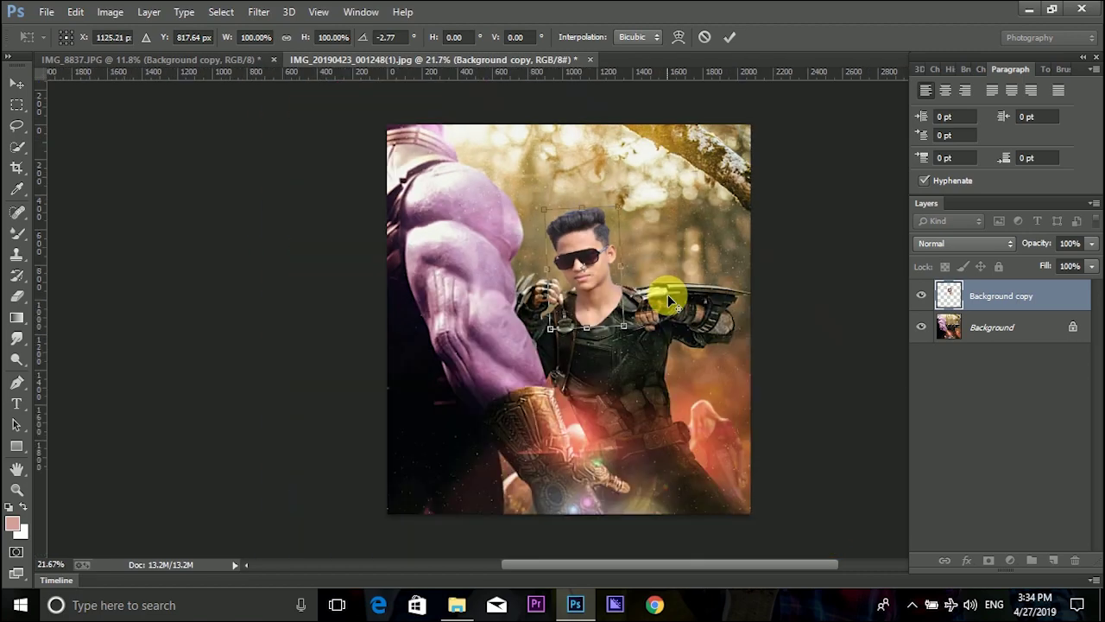
Step: Shrink the head to about 92% width and 93% height, reseat it on the neck, and apply the transform
scroll(669, 277, up, 2)
scroll(660, 186, up, 2)
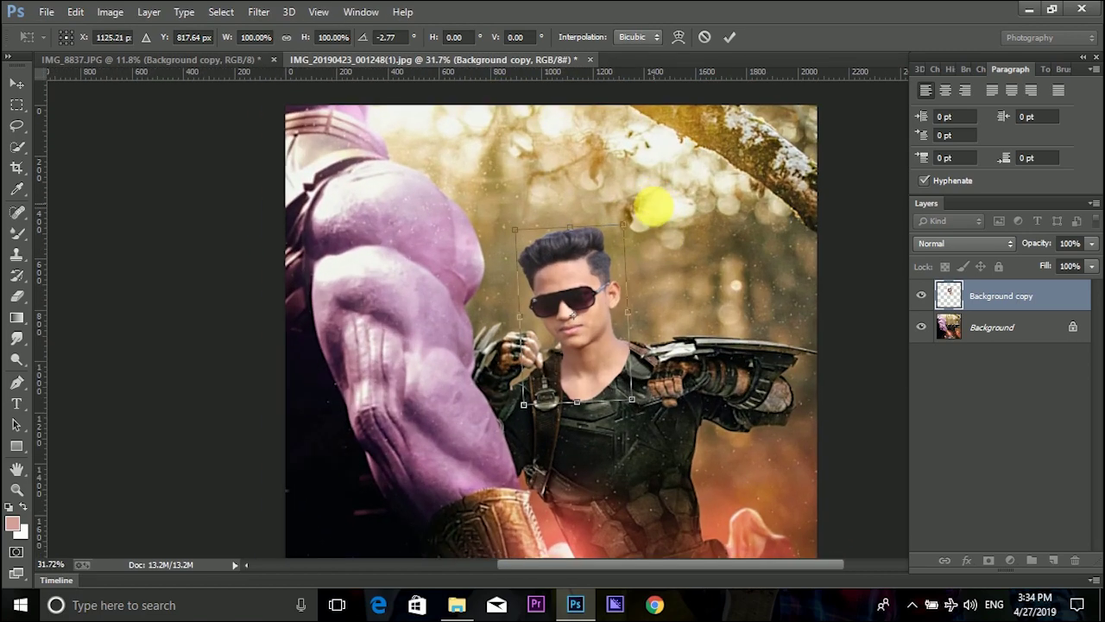
mouse_move(620, 238)
mouse_down()
mouse_move(629, 230)
mouse_move(612, 253)
mouse_up()
drag(578, 332, 650, 320)
scroll(637, 324, down, 4)
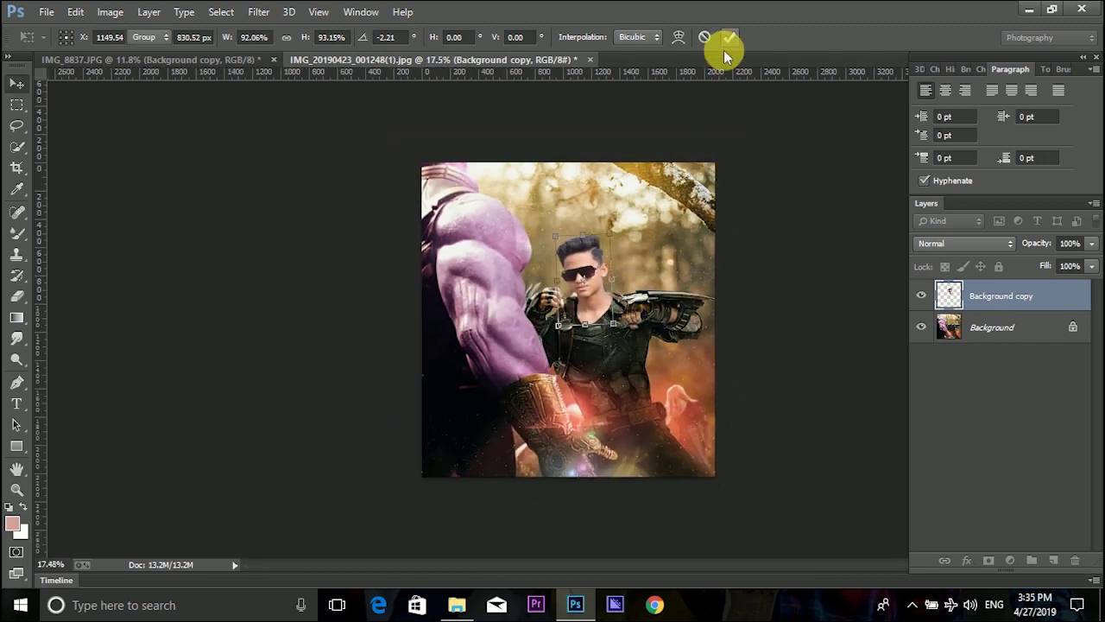
click(730, 37)
Step: Enlarge the head to about 102% width and 104% height, rotate it about 3.2°, and recentre it on the collar
click(977, 329)
click(981, 295)
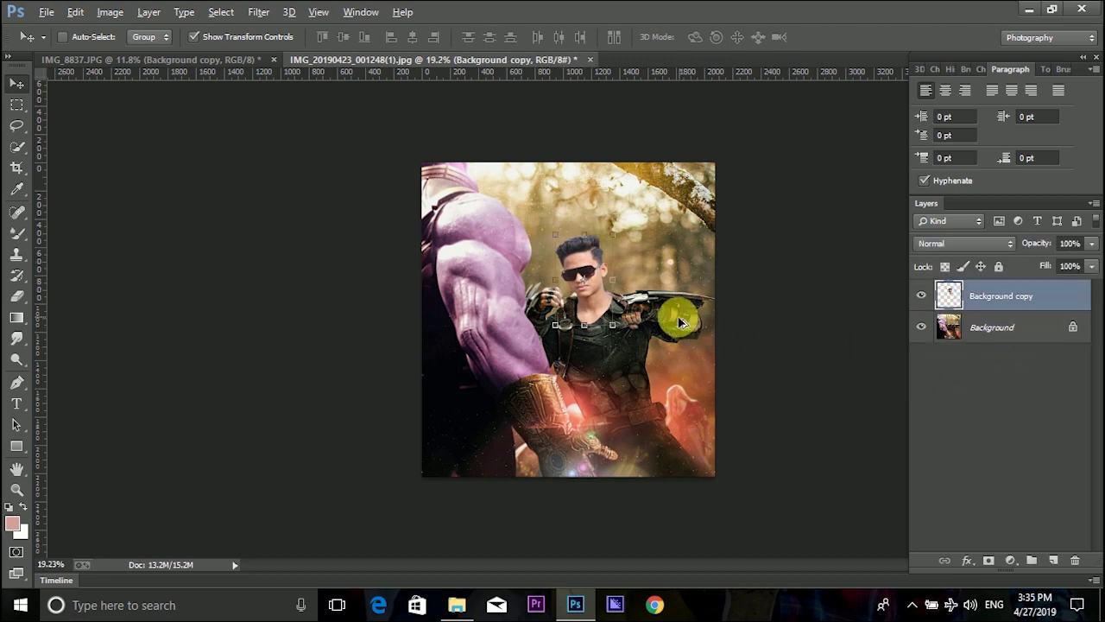
scroll(656, 315, up, 4)
scroll(631, 198, up, 2)
mouse_move(634, 200)
mouse_down()
mouse_move(636, 227)
mouse_move(629, 184)
mouse_up()
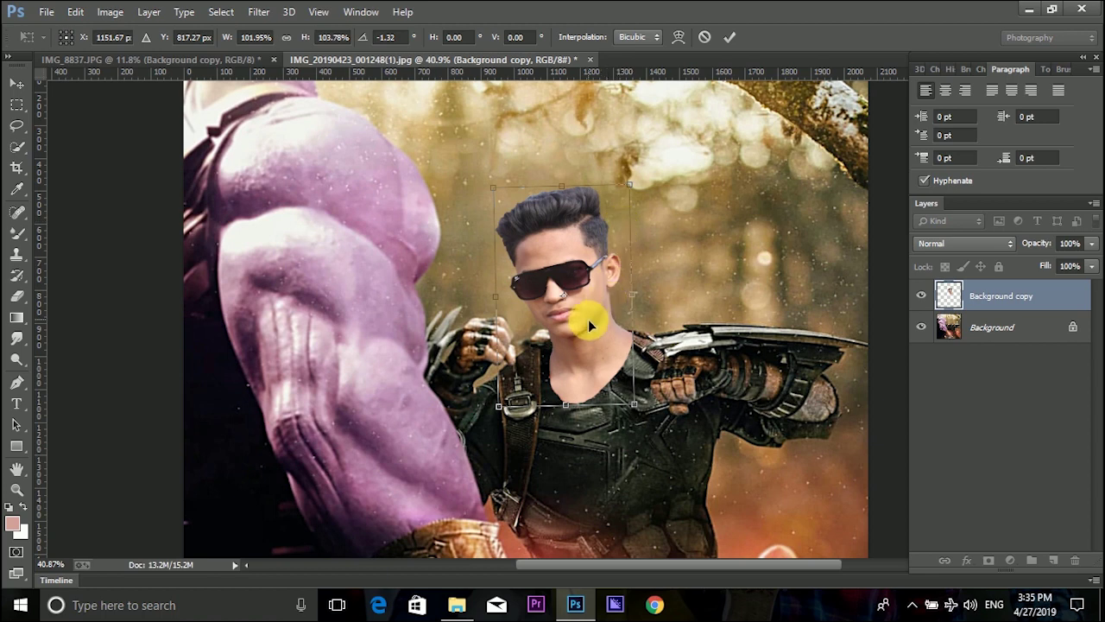
mouse_move(590, 324)
mouse_down()
mouse_move(579, 300)
mouse_move(560, 321)
mouse_move(581, 318)
mouse_up()
drag(641, 271, 646, 280)
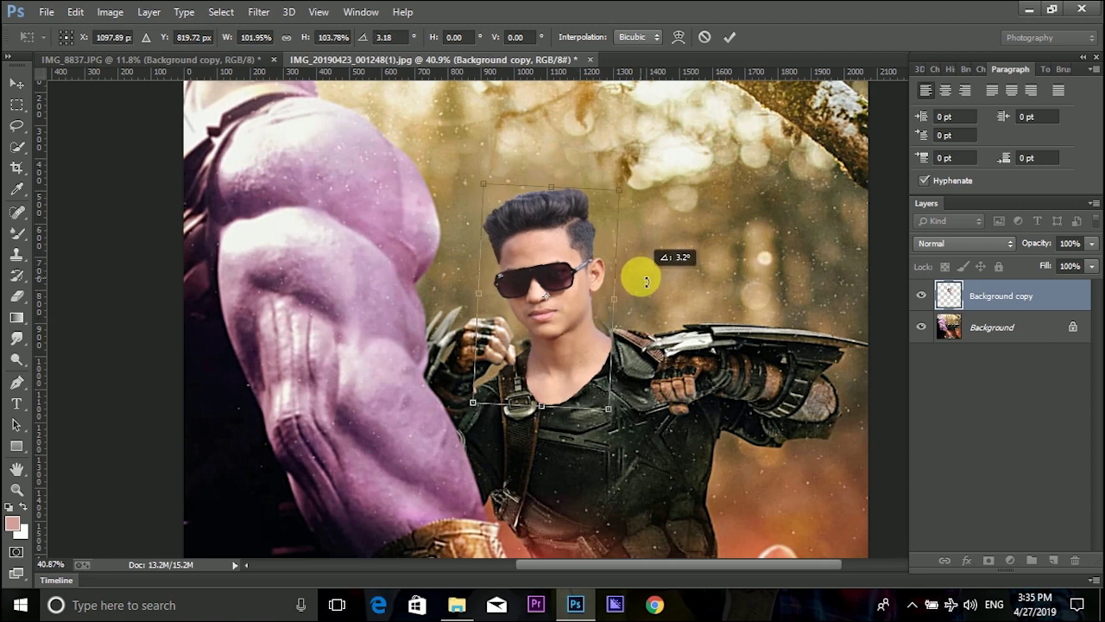
drag(581, 301, 604, 302)
click(729, 37)
Step: Start a Camera Raw filter on the head layer with Exposure at -0.15 and Contrast at +25
scroll(669, 275, down, 5)
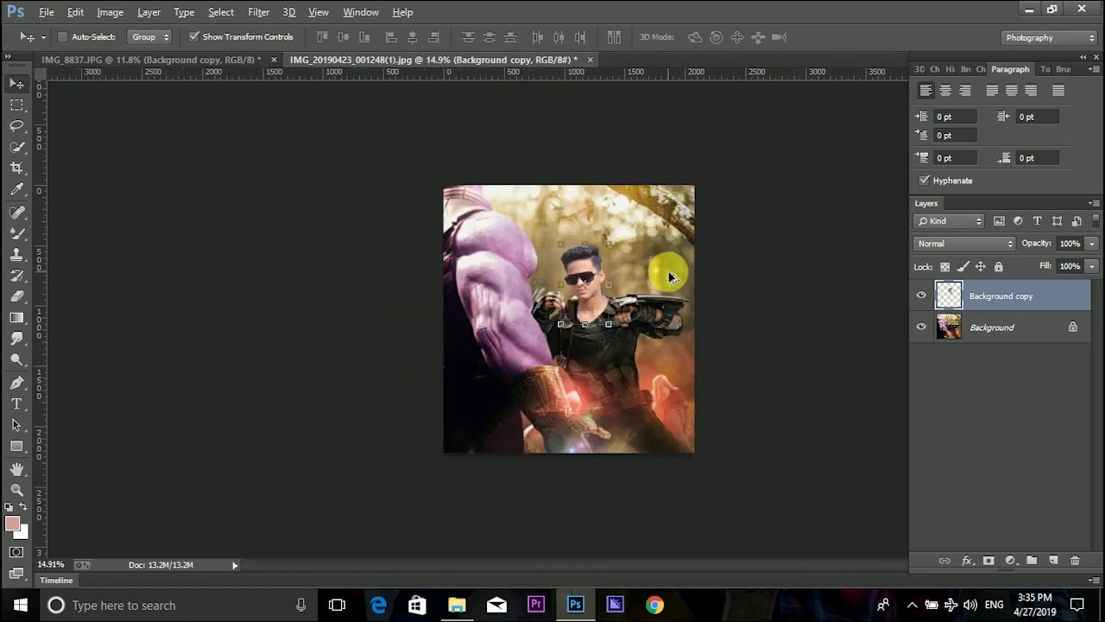
scroll(671, 277, up, 5)
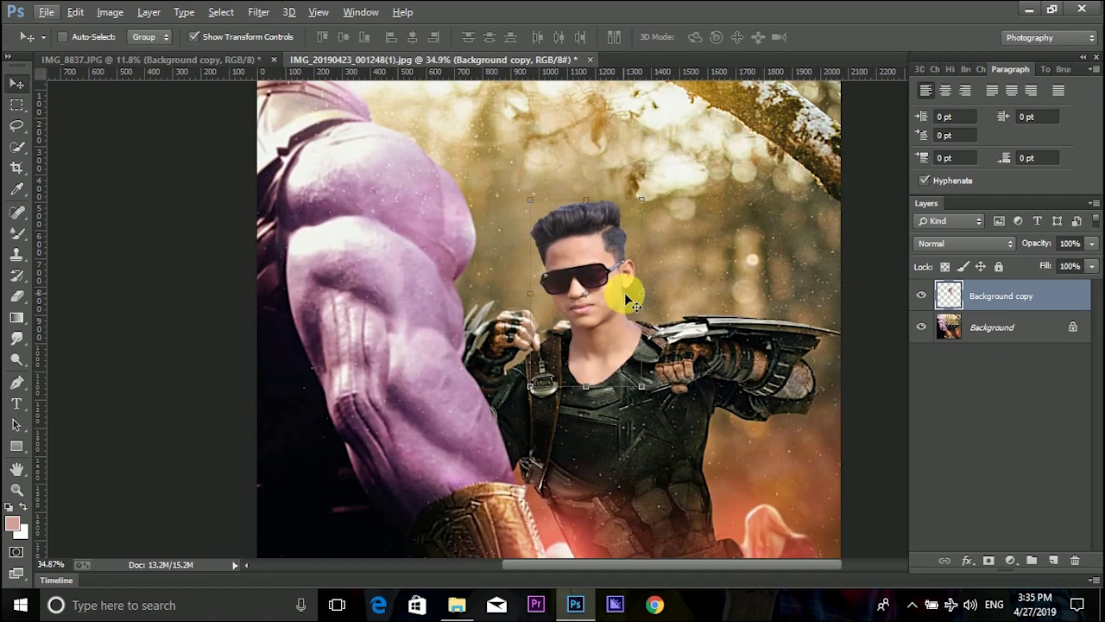
click(258, 12)
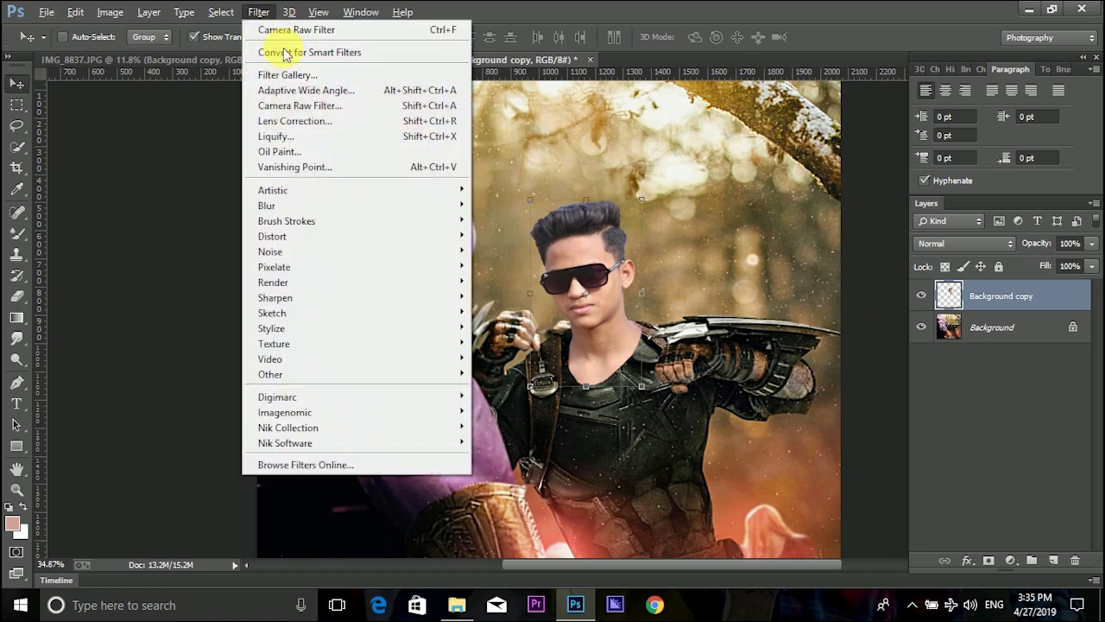
click(316, 106)
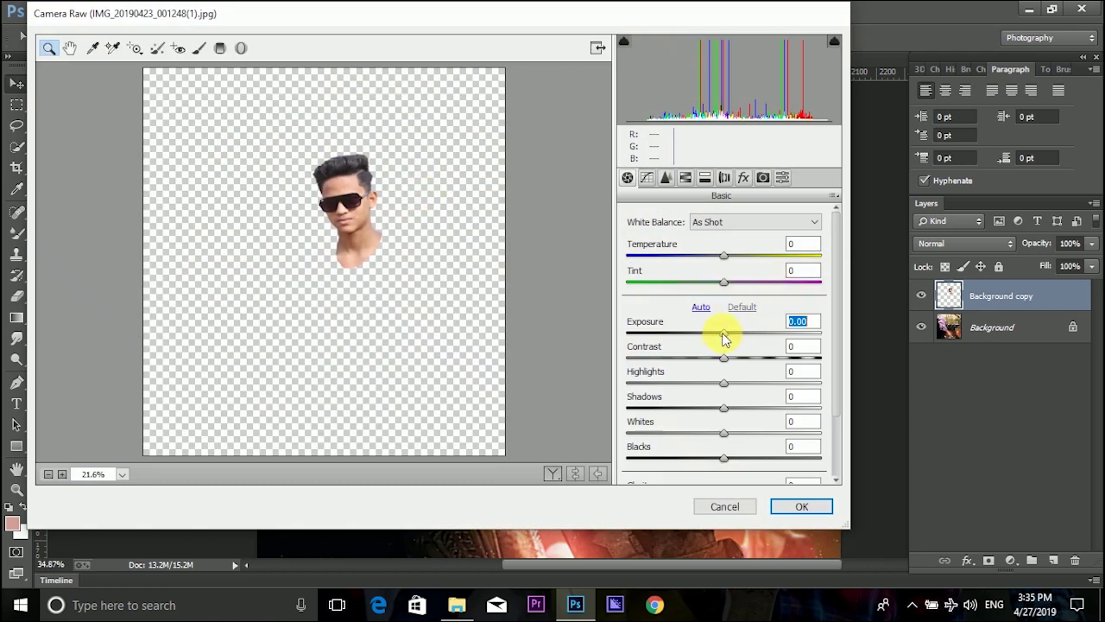
drag(723, 336, 721, 337)
click(371, 227)
click(339, 191)
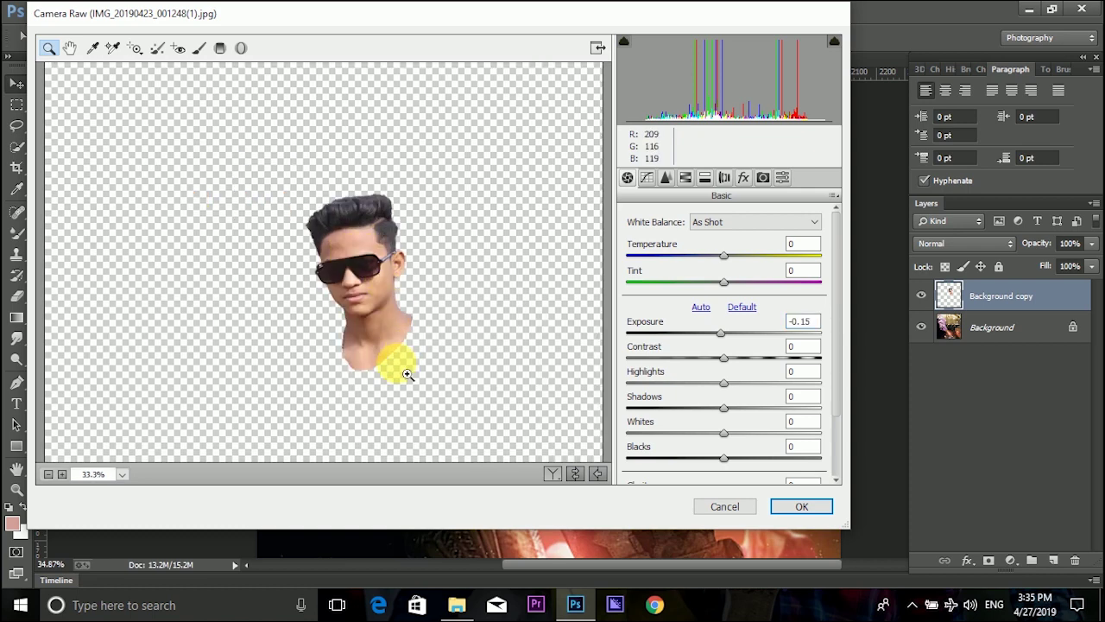
click(295, 272)
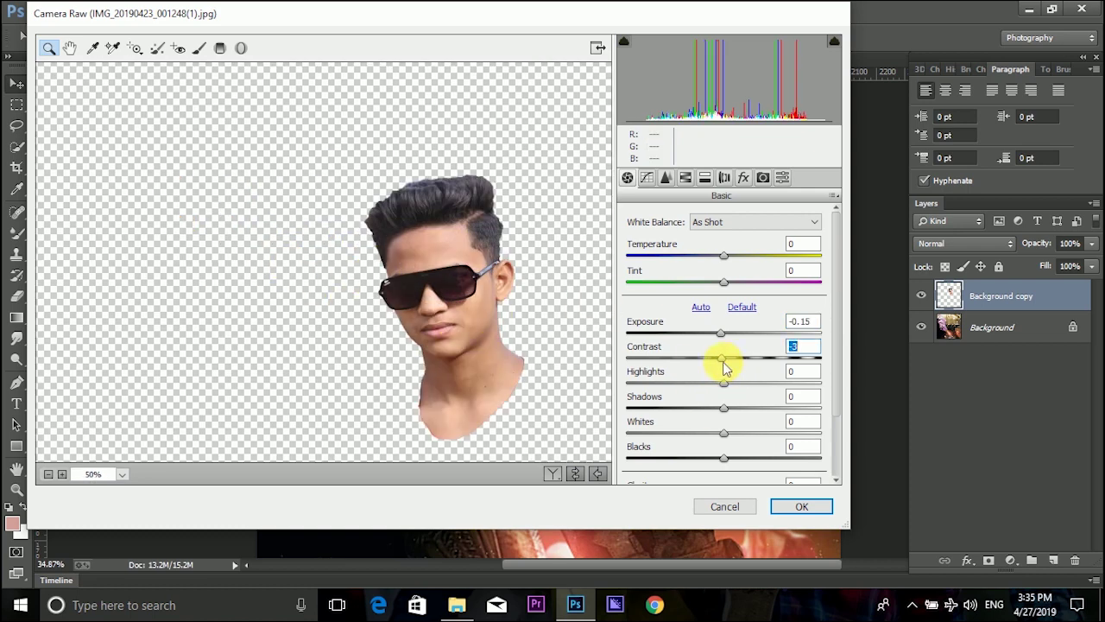
drag(724, 361, 748, 362)
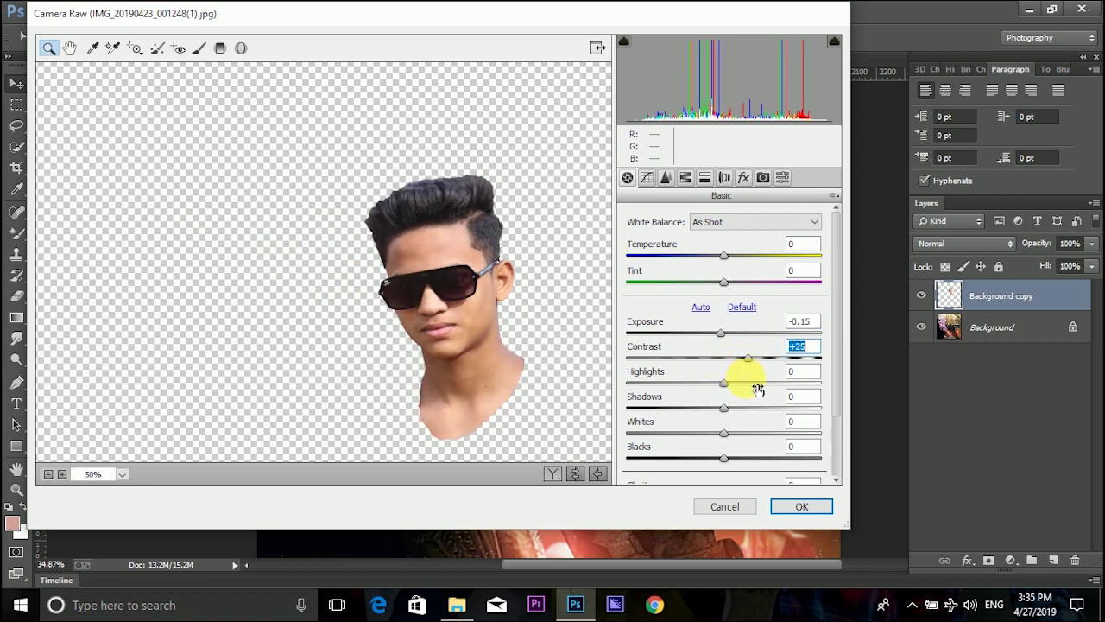
Step: Lower the head's Highlights to -31, Shadows to -36 and Blacks to -23 in Camera Raw
mouse_move(708, 391)
mouse_down()
mouse_move(665, 392)
mouse_move(723, 403)
mouse_move(700, 406)
mouse_up()
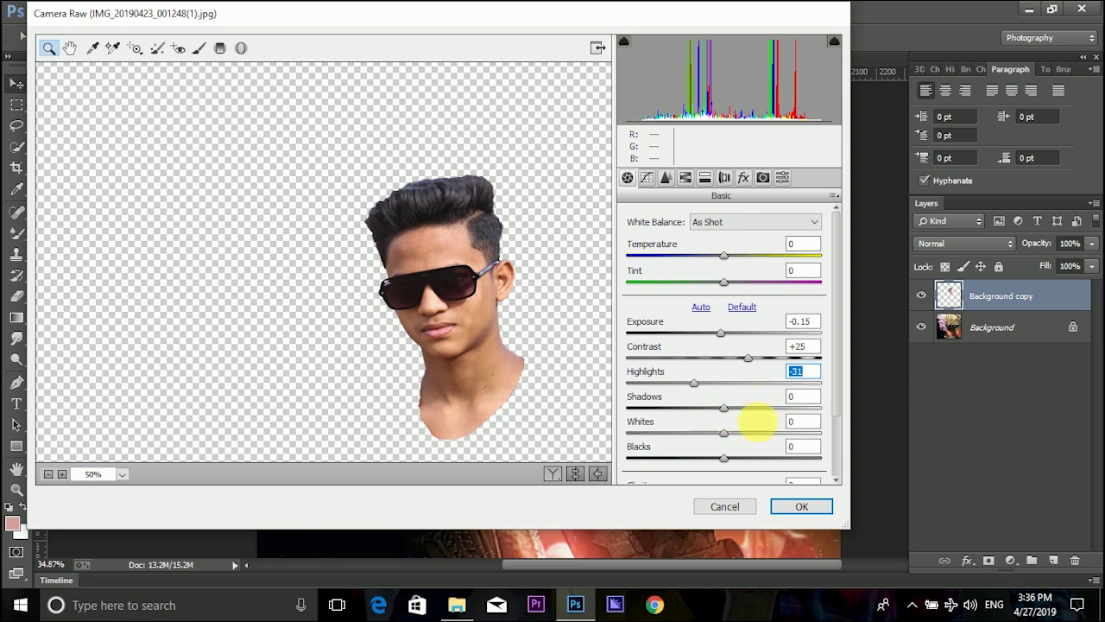
drag(722, 409, 697, 410)
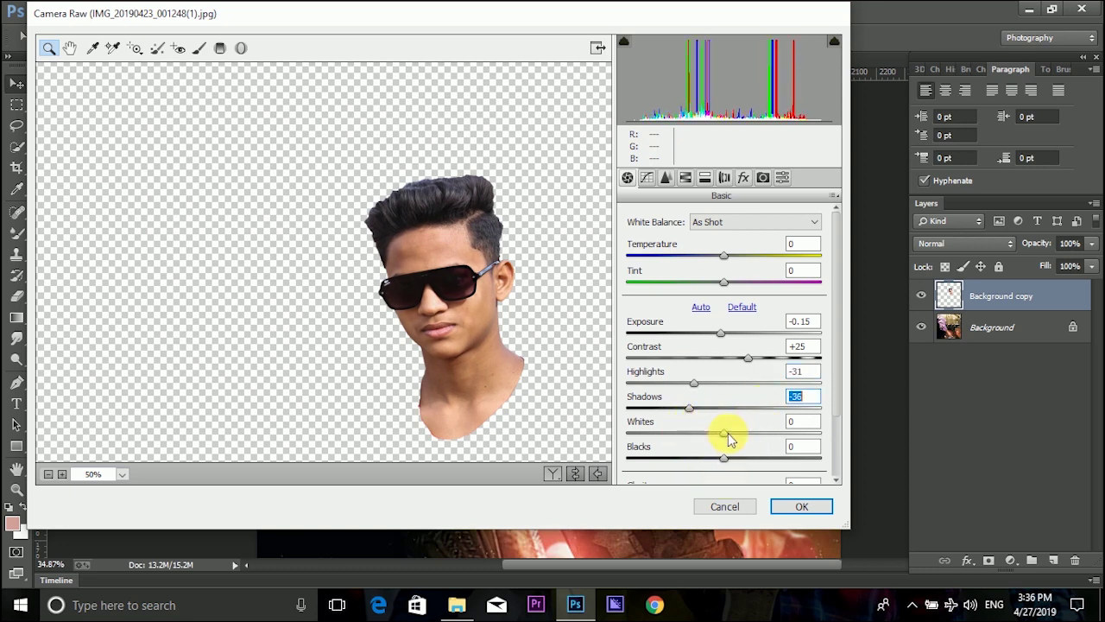
mouse_move(724, 458)
mouse_down()
mouse_move(696, 459)
mouse_move(705, 458)
mouse_up()
Step: Set Clarity to +14, Vibrance to +27 and Saturation to -6, and apply the Camera Raw filter
scroll(706, 457, down, 3)
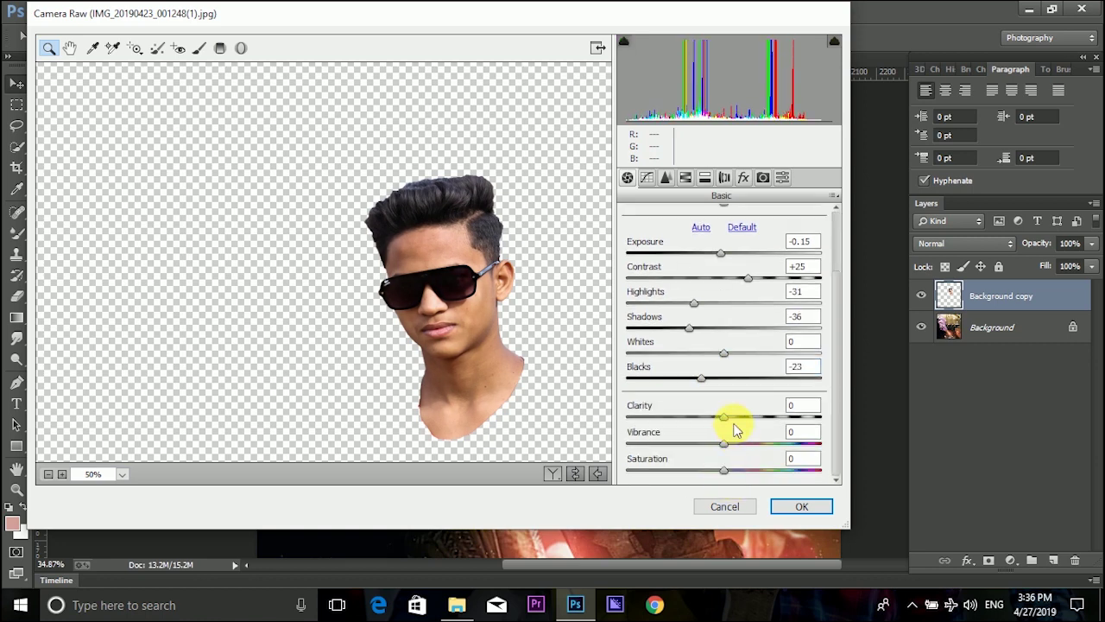
drag(730, 419, 736, 426)
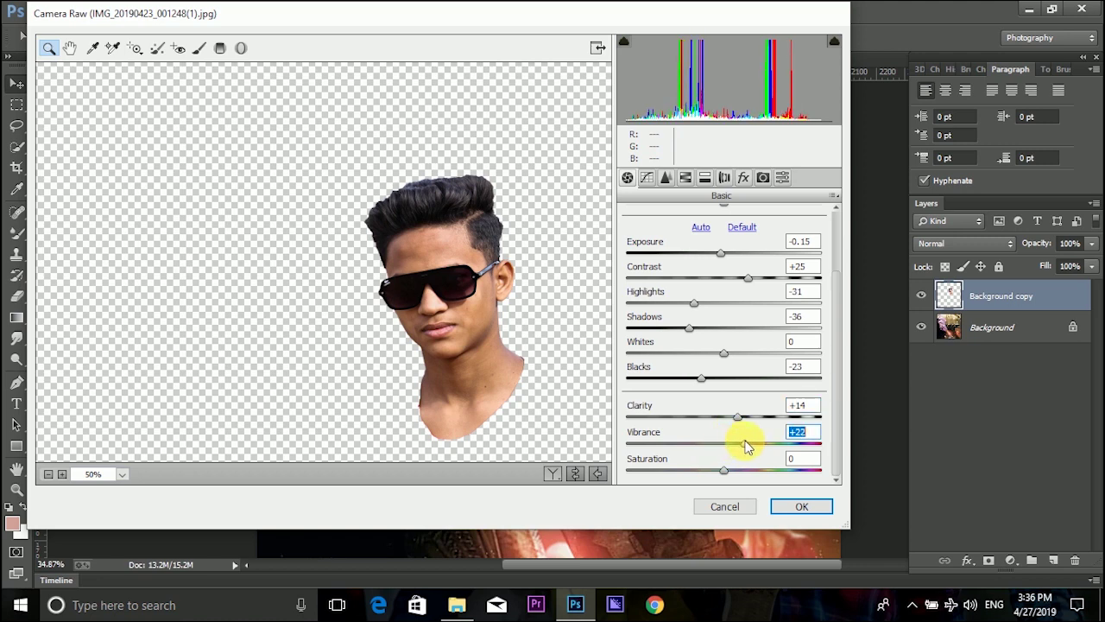
drag(741, 445, 734, 458)
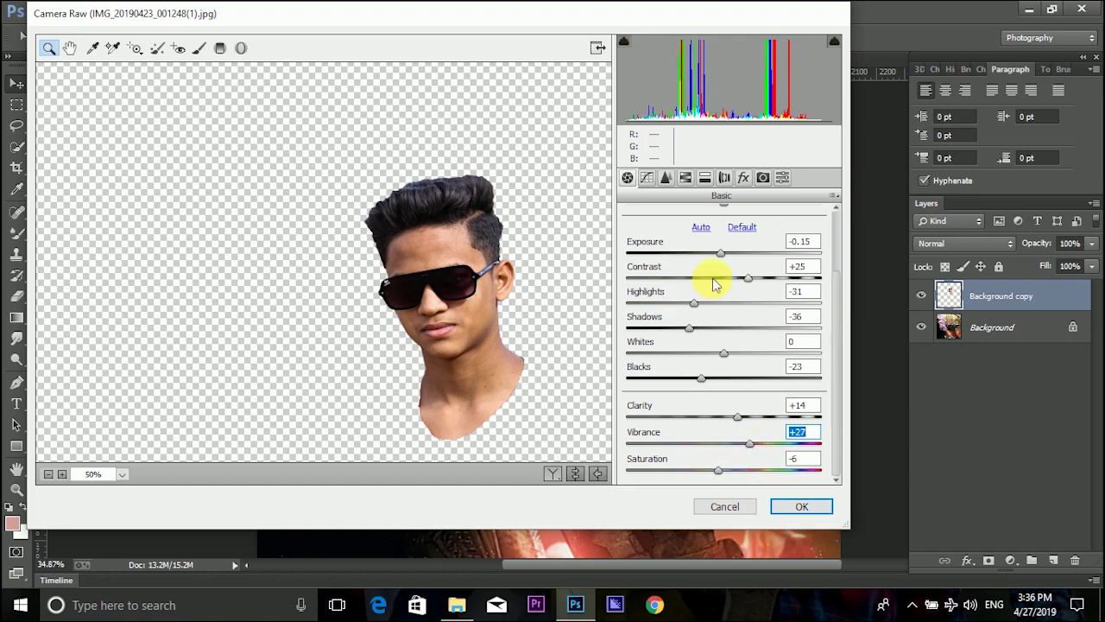
click(803, 506)
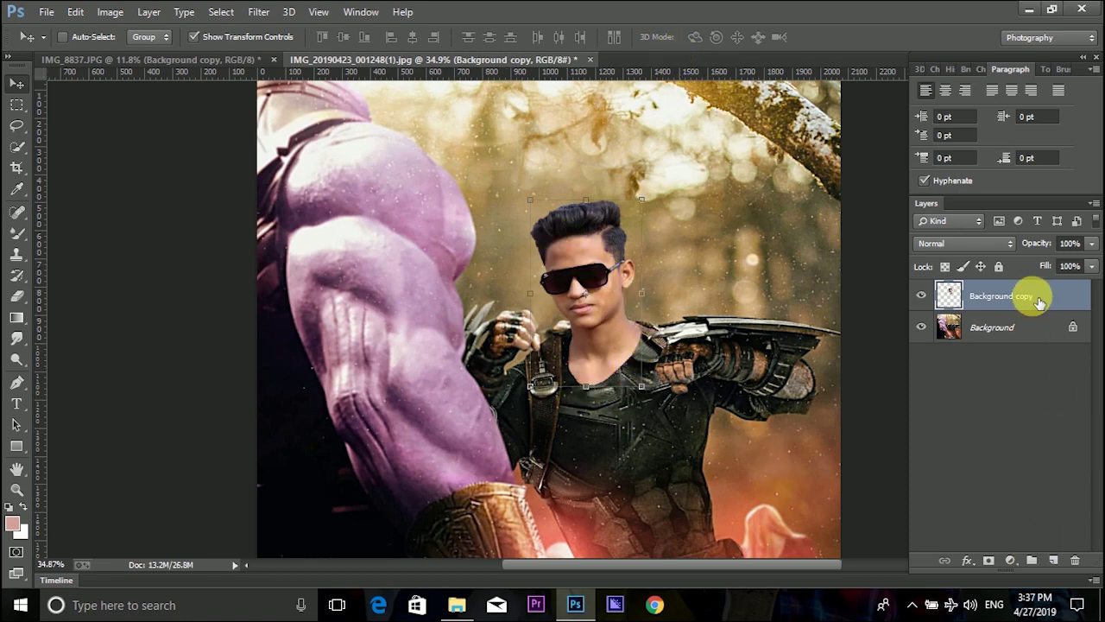
Step: Duplicate the colour-corrected head layer and set the Mixer Brush size to 61 px
drag(1033, 296, 1054, 557)
scroll(582, 239, up, 5)
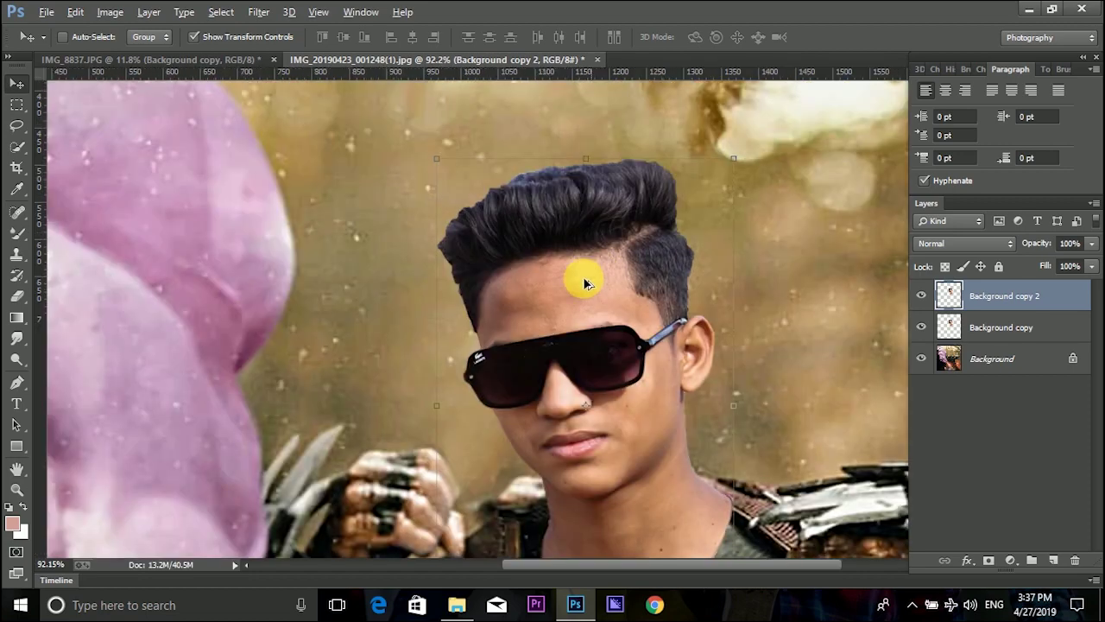
scroll(585, 349, up, 2)
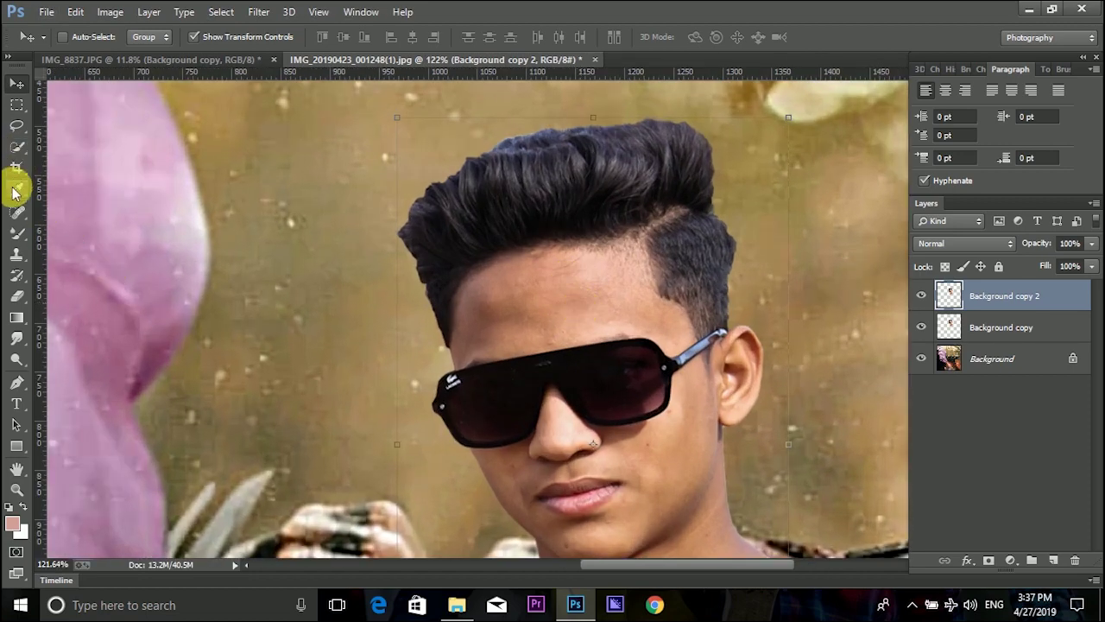
click(17, 233)
right_click(533, 296)
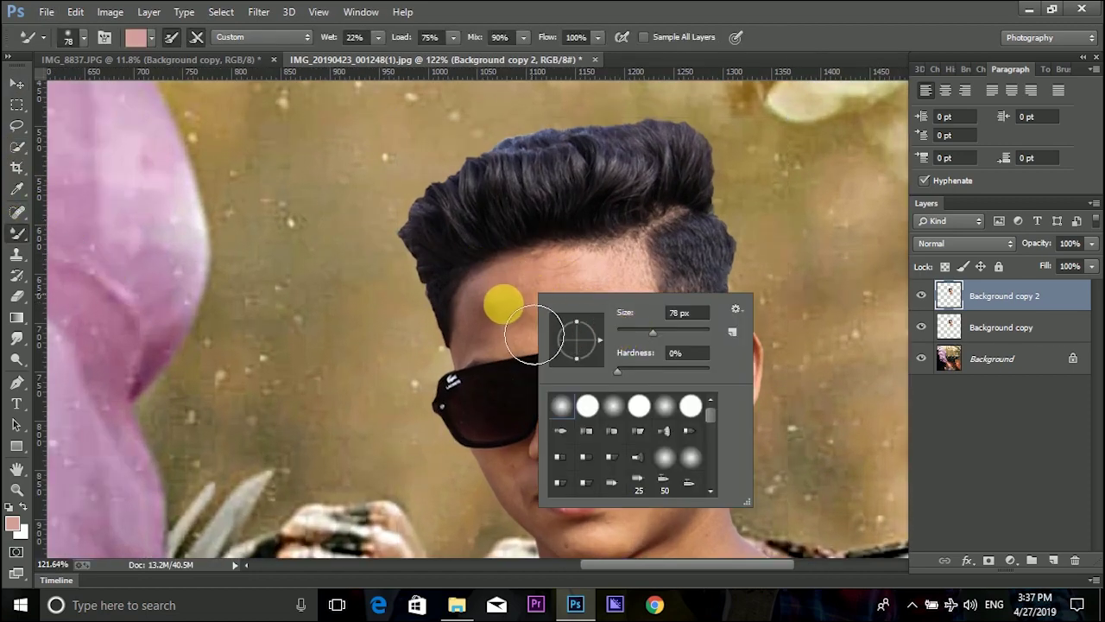
drag(651, 333, 643, 333)
click(518, 307)
scroll(536, 306, up, 4)
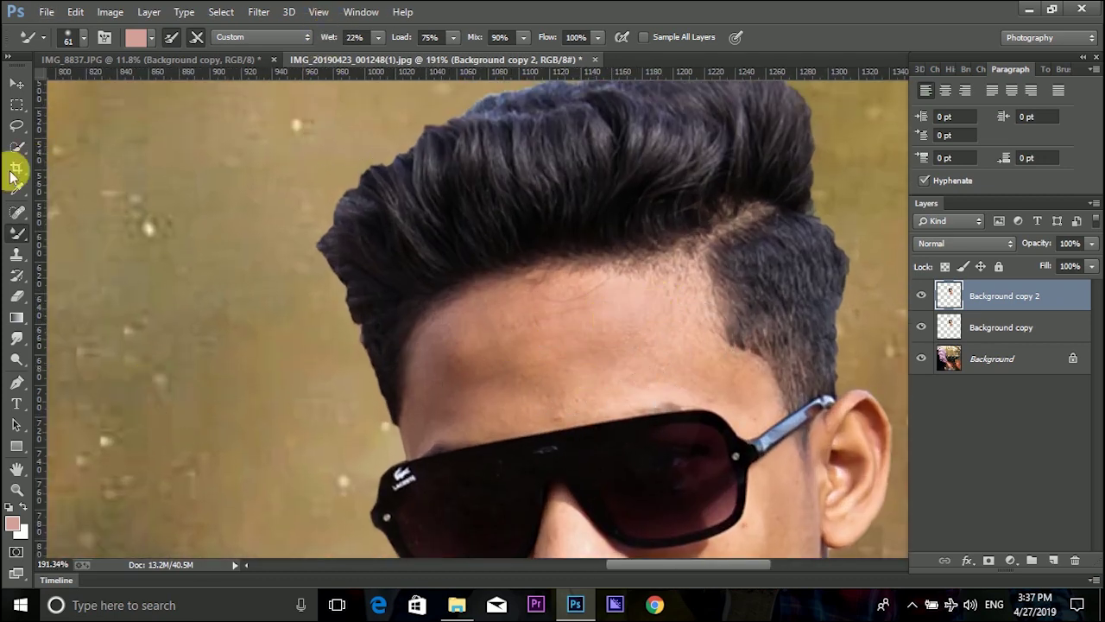
Step: Smooth the forehead skin on the duplicated head layer with the Smudge tool at 54 px and 50% strength
click(18, 341)
right_click(564, 337)
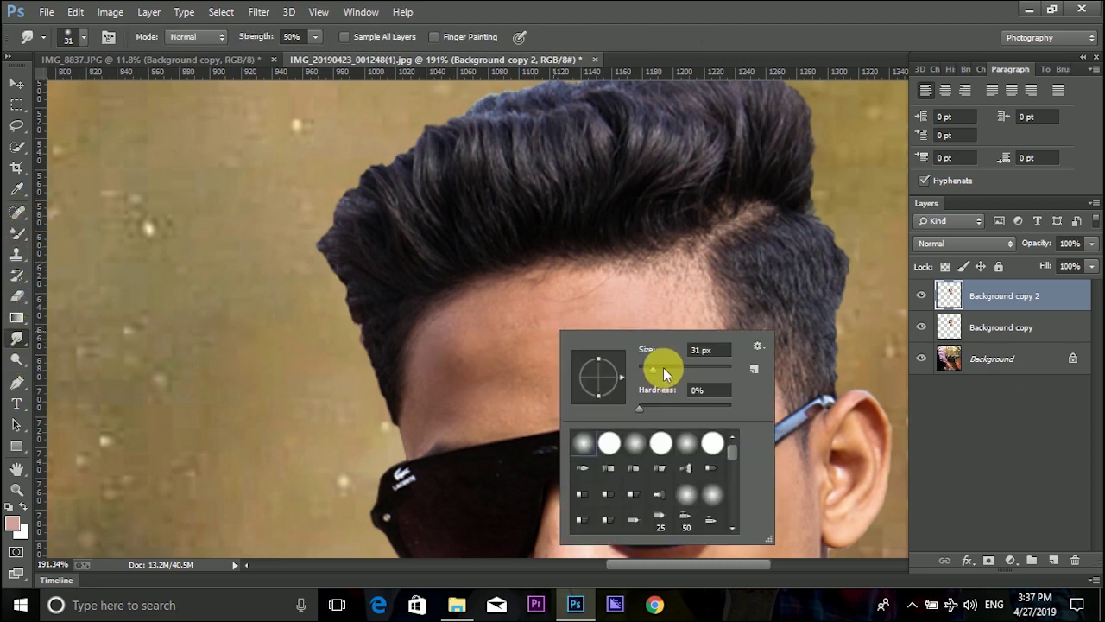
click(664, 369)
click(557, 378)
scroll(701, 342, up, 1)
mouse_move(684, 363)
mouse_down()
mouse_move(642, 348)
mouse_move(578, 351)
mouse_move(482, 387)
mouse_move(471, 403)
mouse_move(631, 433)
mouse_move(709, 410)
mouse_up()
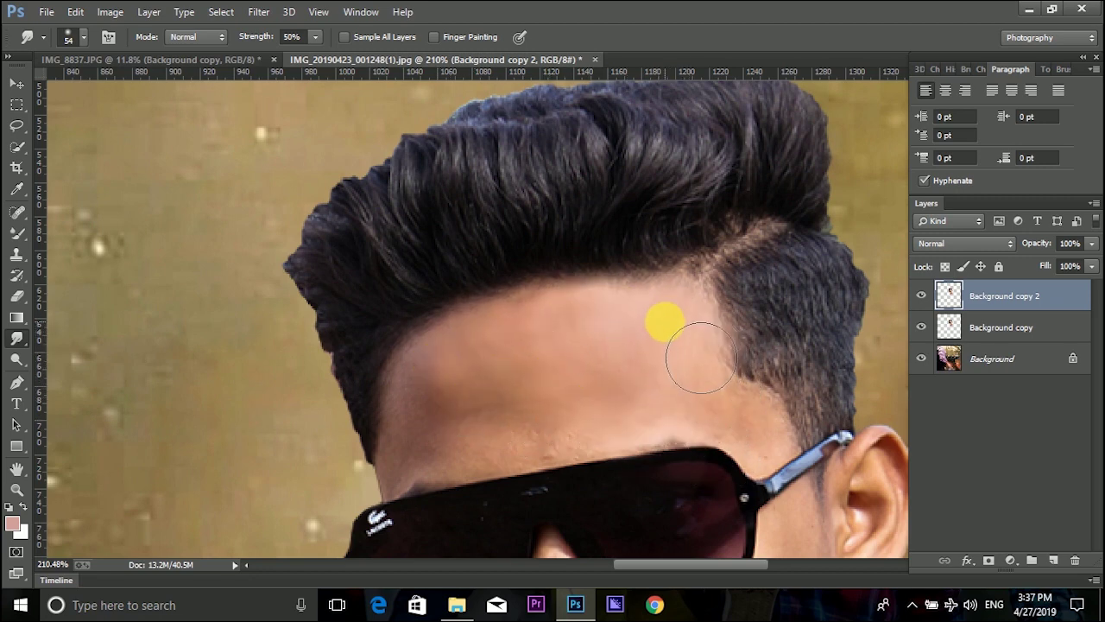
drag(665, 322, 606, 317)
Step: Remove the blemishes on the nose and cheeks with the Content-Aware Spot Healing Brush at 16 px
scroll(669, 395, down, 1)
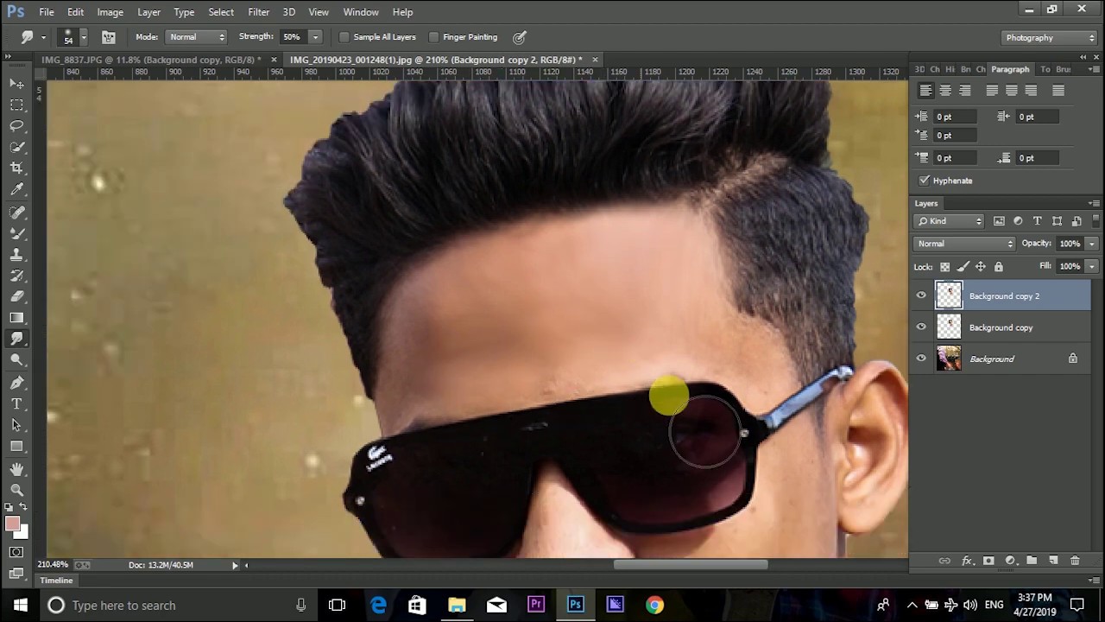
scroll(670, 395, down, 3)
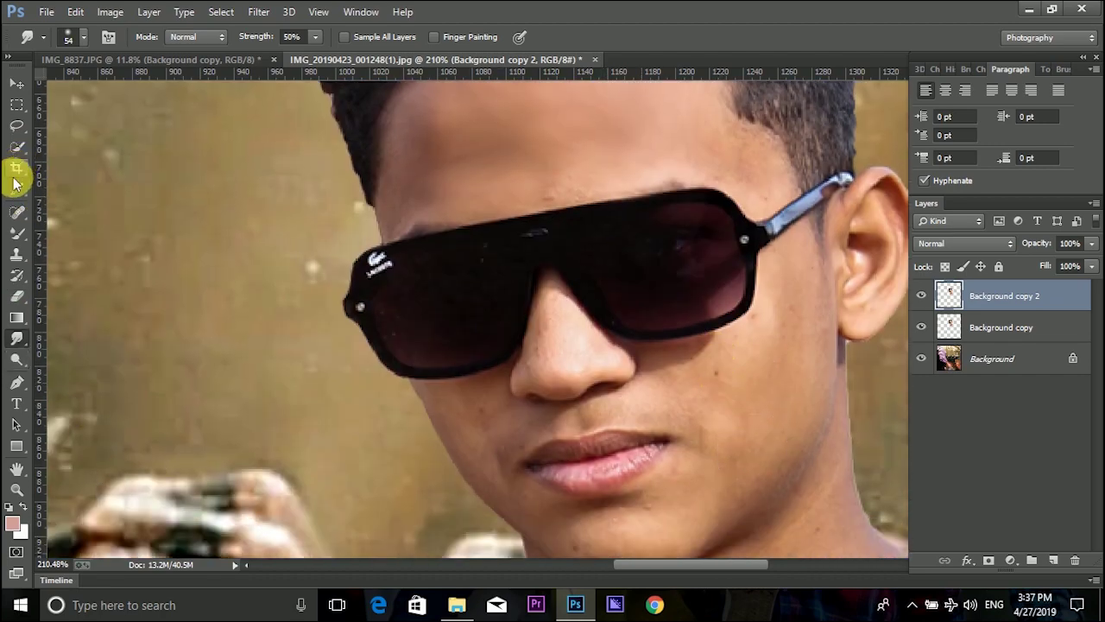
click(16, 211)
right_click(703, 395)
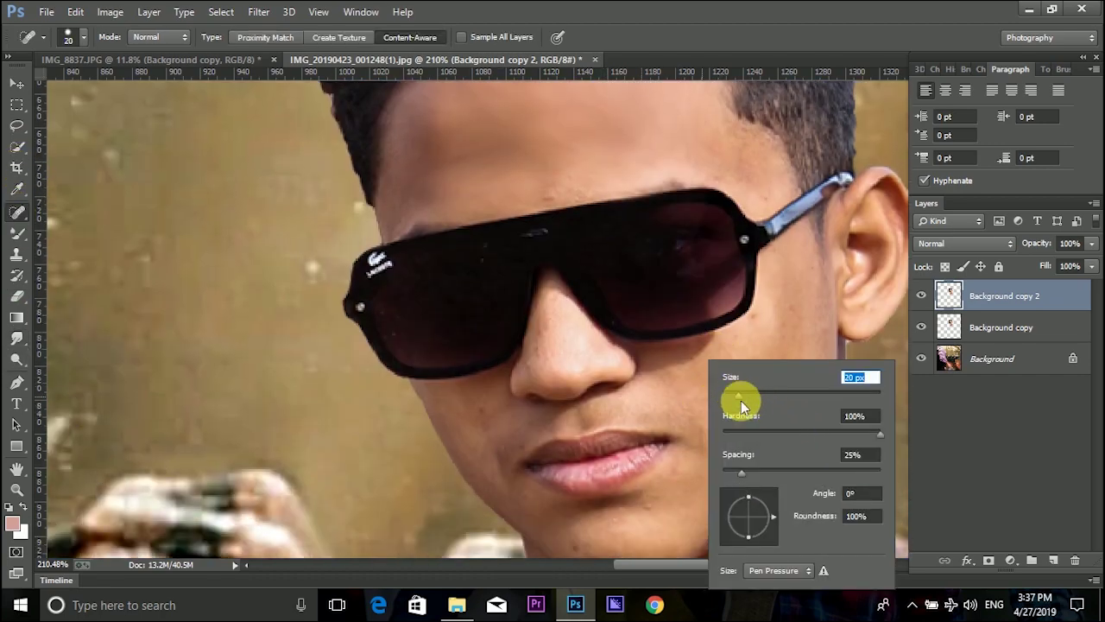
drag(741, 402, 734, 396)
key(Return)
scroll(756, 370, up, 3)
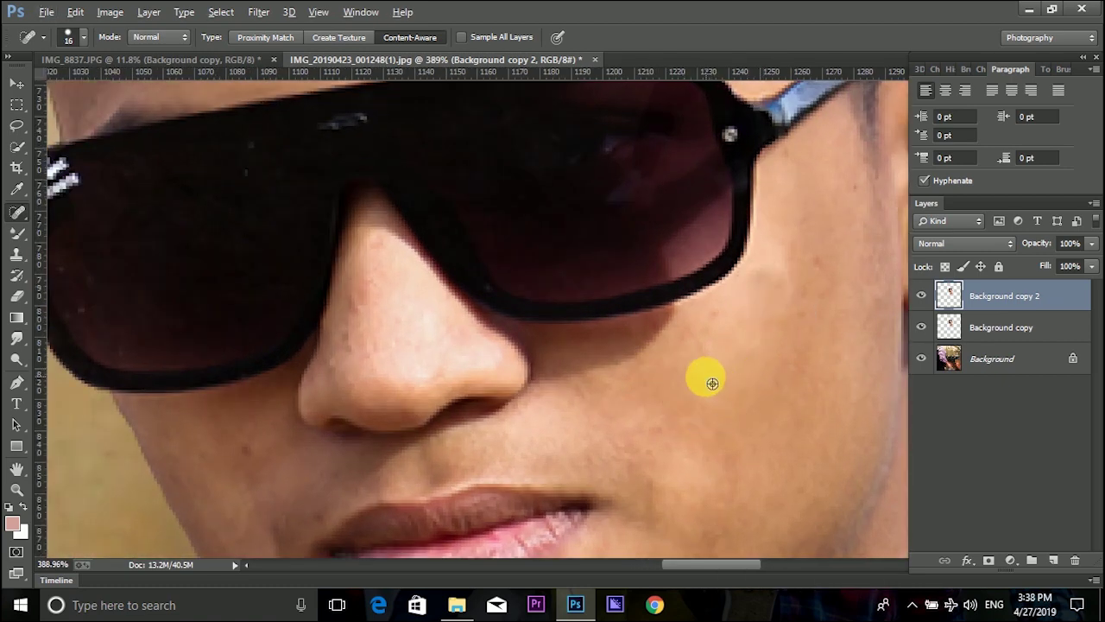
scroll(691, 397, down, 2)
scroll(731, 486, down, 4)
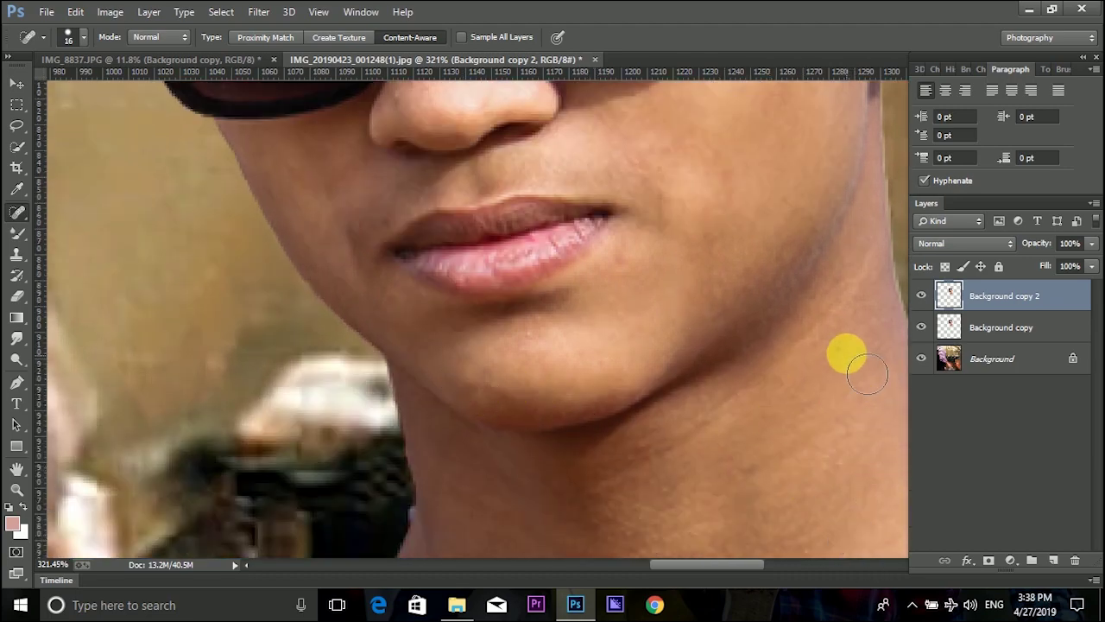
Step: Heal the remaining small spots on the neck and the cheek near the ear with the 16 px Spot Healing Brush
scroll(851, 415, down, 3)
scroll(870, 500, down, 2)
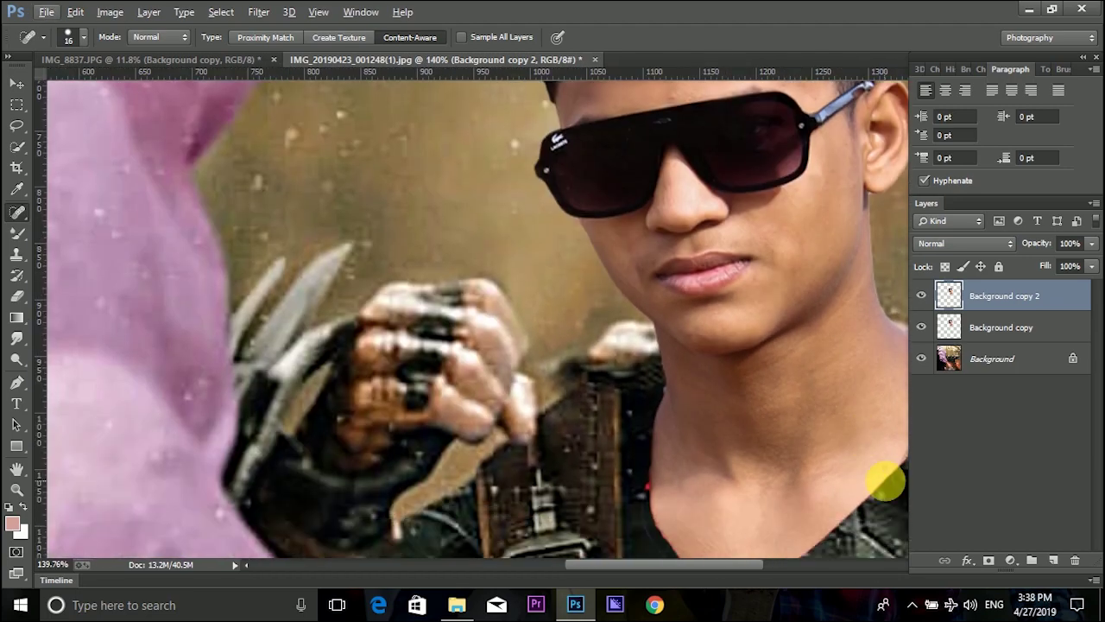
drag(723, 564, 744, 564)
scroll(797, 399, up, 2)
scroll(797, 399, up, 1)
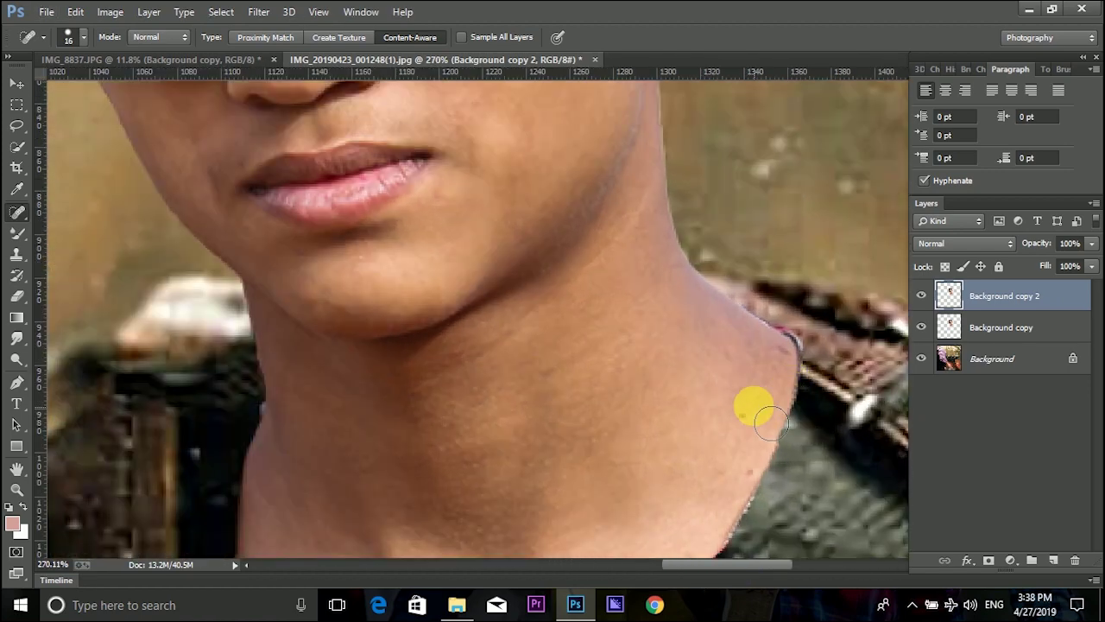
scroll(621, 328, up, 2)
scroll(605, 313, down, 4)
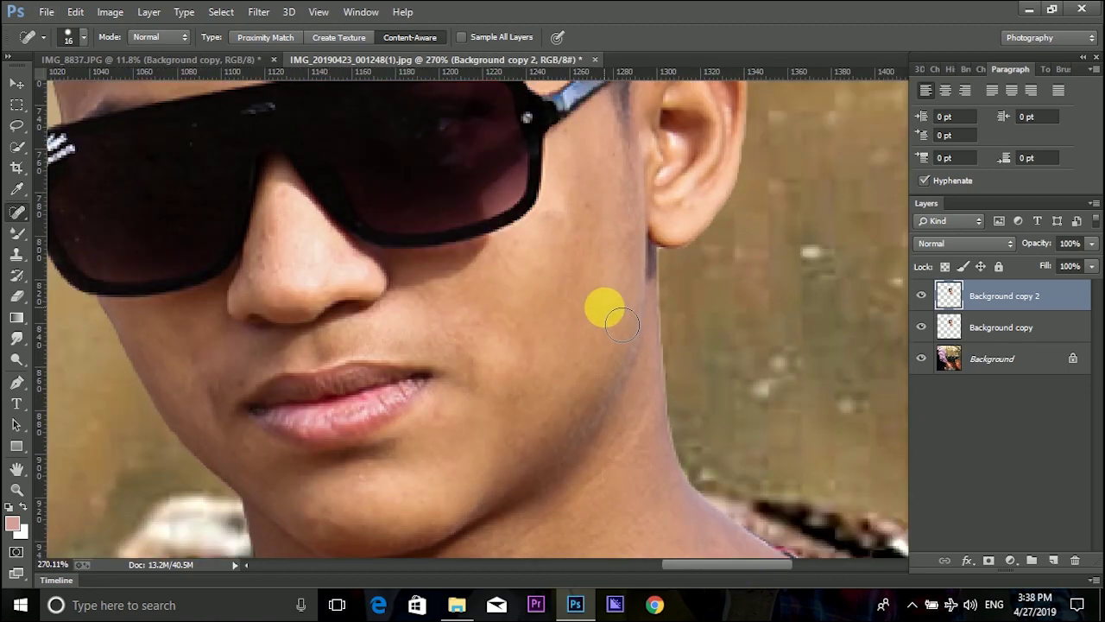
scroll(407, 254, down, 2)
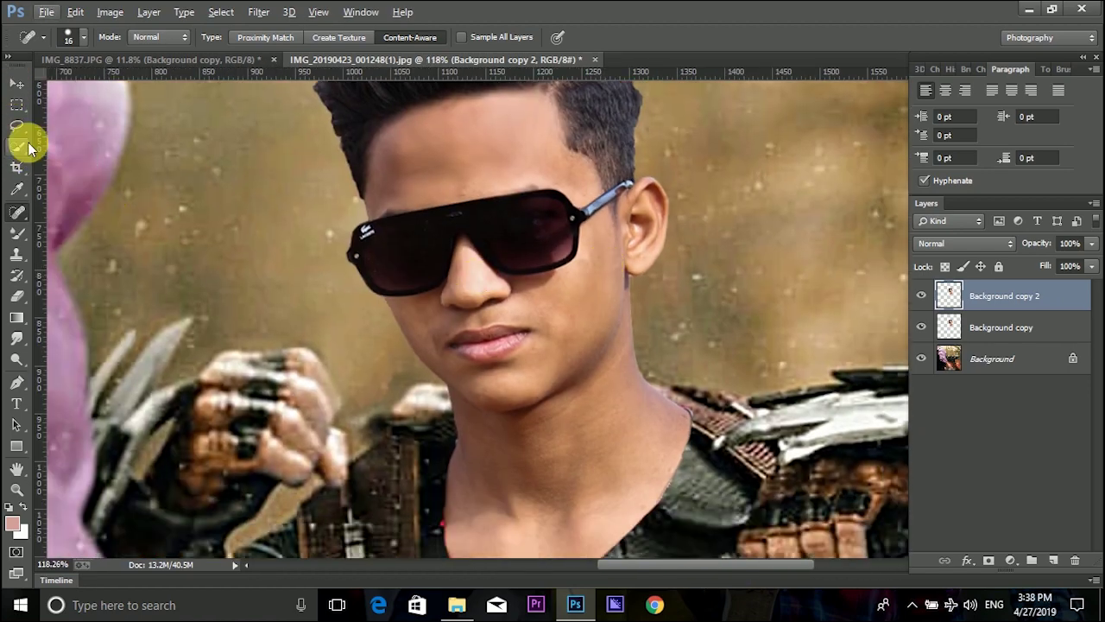
Step: Smooth the skin of the cheeks, nose and chin with the Smudge tool at 50% strength, reducing its size to 37 px
click(17, 338)
scroll(518, 315, up, 2)
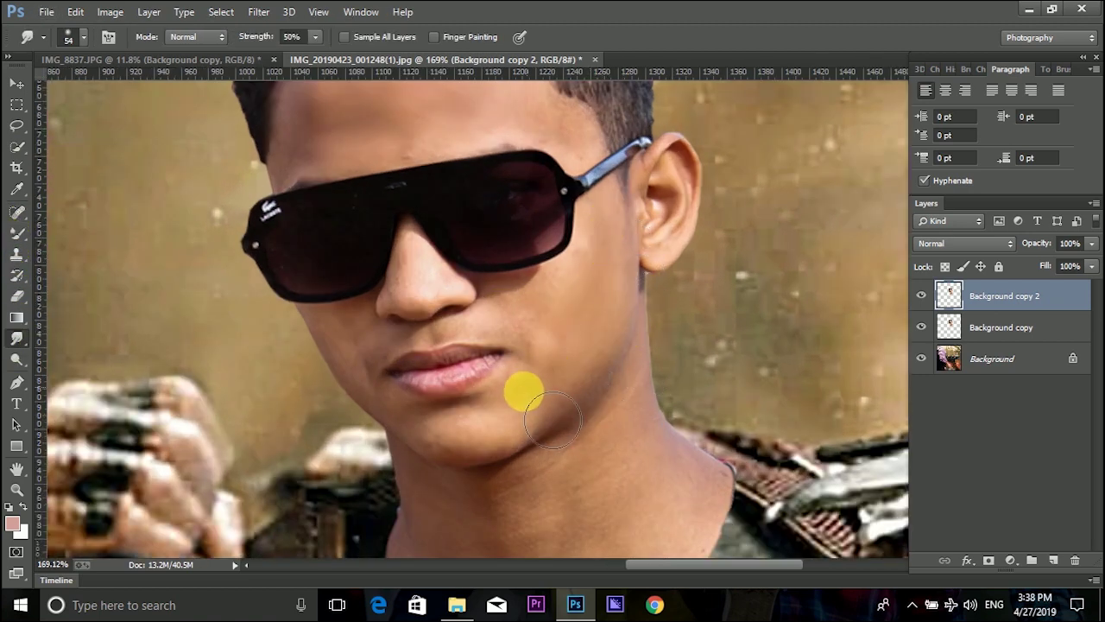
right_click(451, 290)
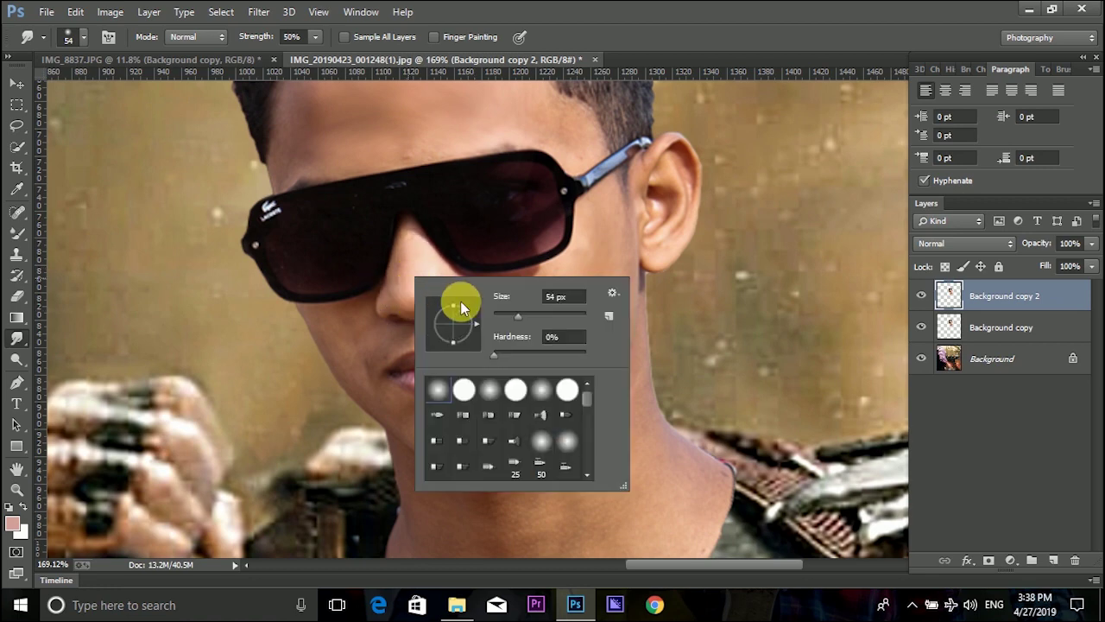
text(37)
key(Return)
scroll(440, 293, up, 3)
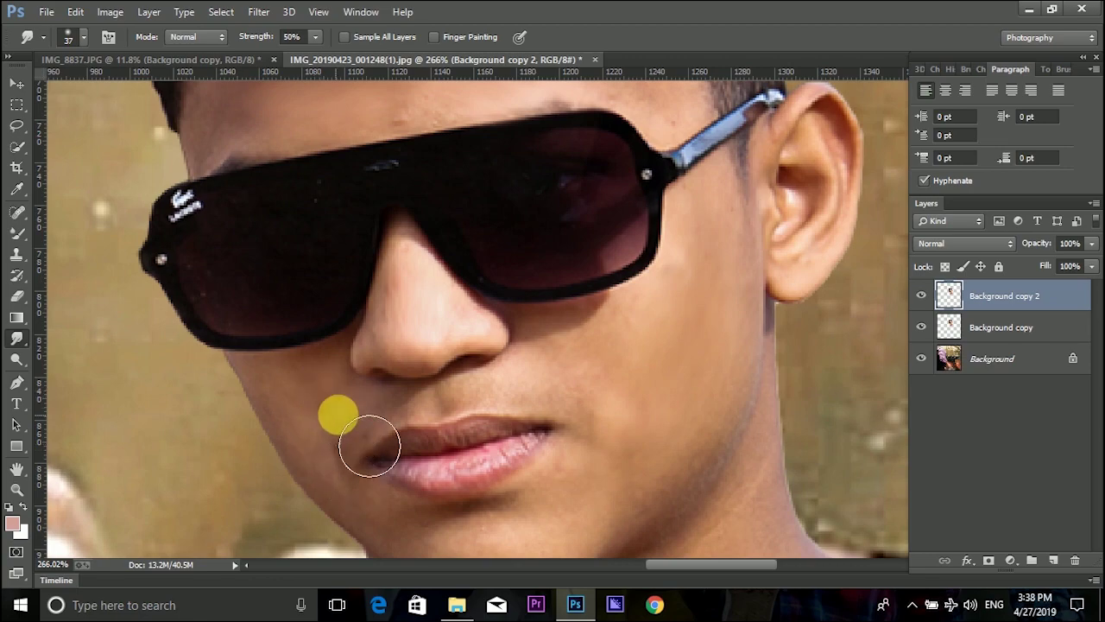
scroll(337, 481, down, 2)
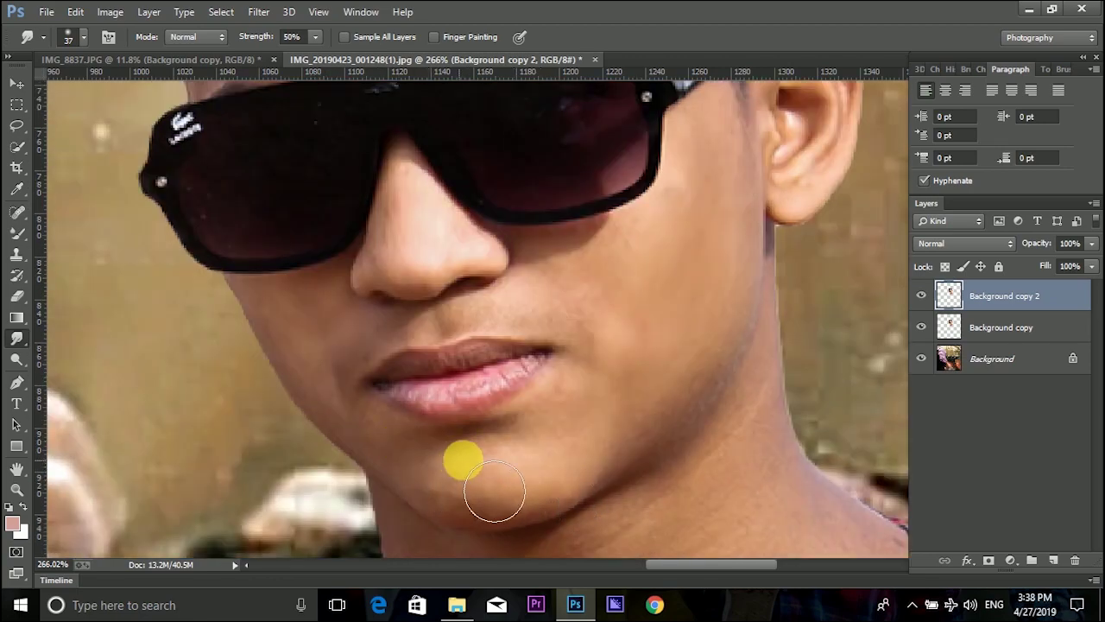
scroll(683, 415, down, 5)
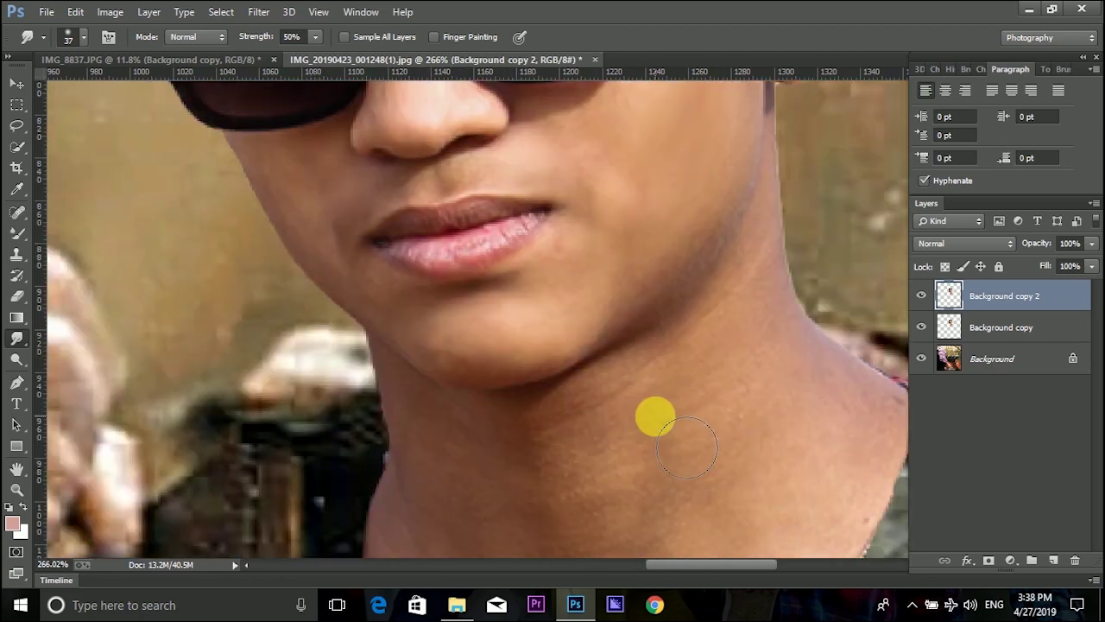
Step: Blend the skin on the neck and upper chest with the Mixer Brush at 61 px
click(16, 233)
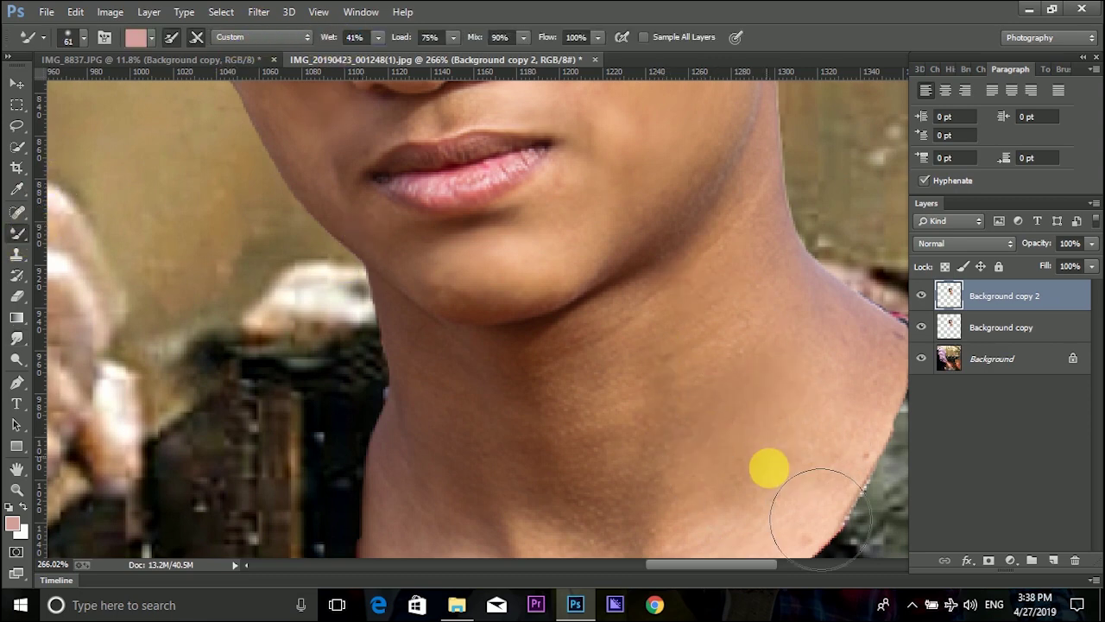
scroll(772, 441, down, 2)
scroll(771, 429, down, 1)
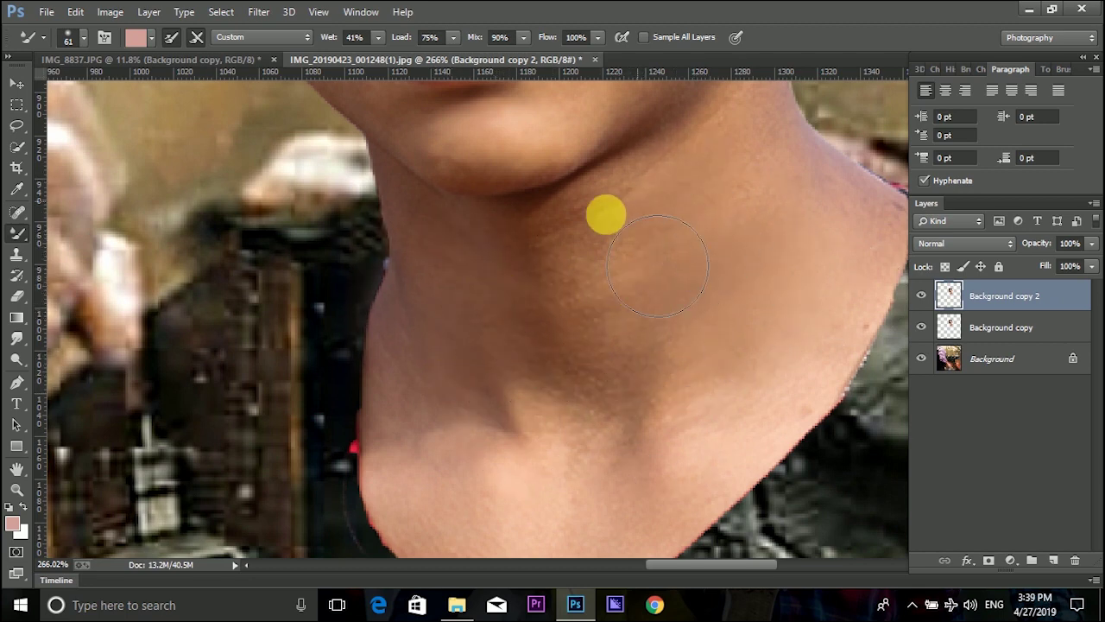
scroll(690, 363, up, 3)
Step: Set the Mixer Brush size to 24 px and blend the skin along the jawline and upper neck
right_click(760, 294)
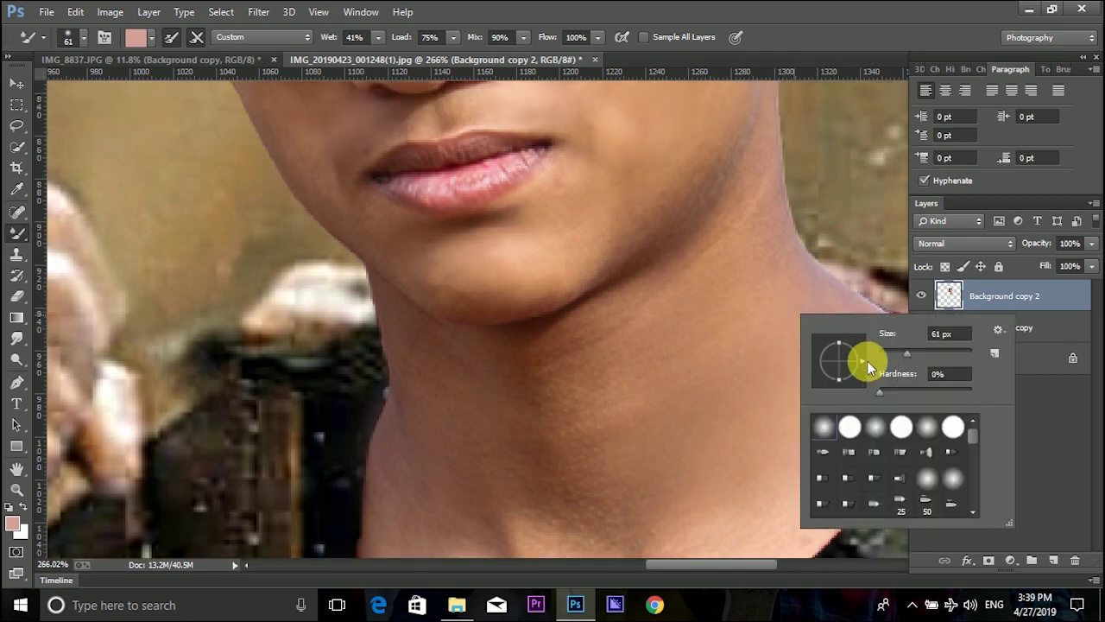
key(Escape)
scroll(772, 326, up, 3)
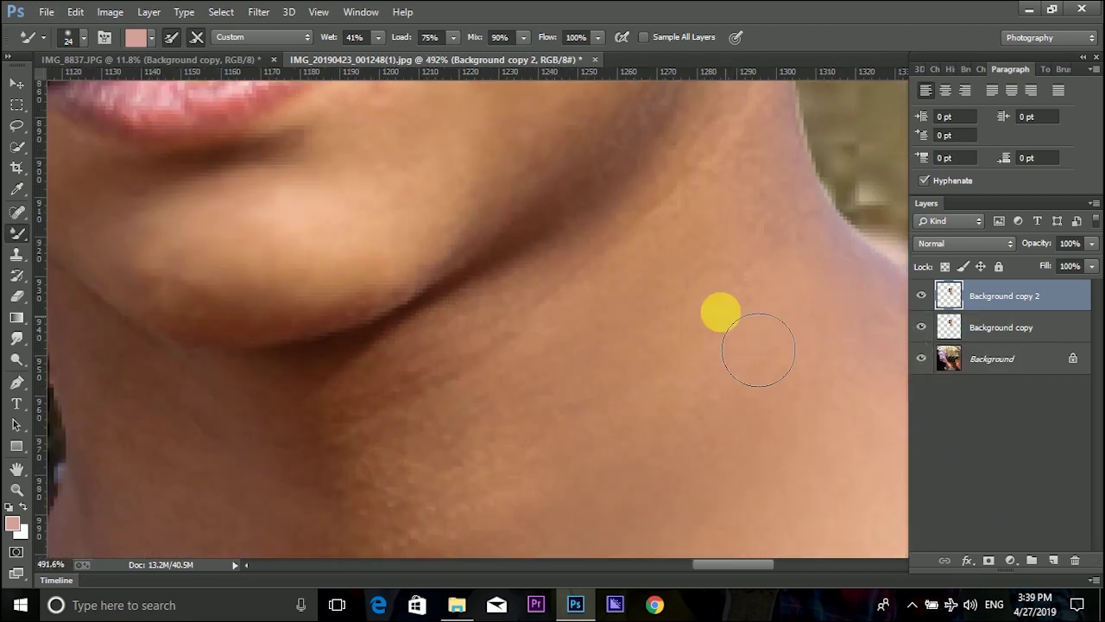
scroll(647, 242, up, 3)
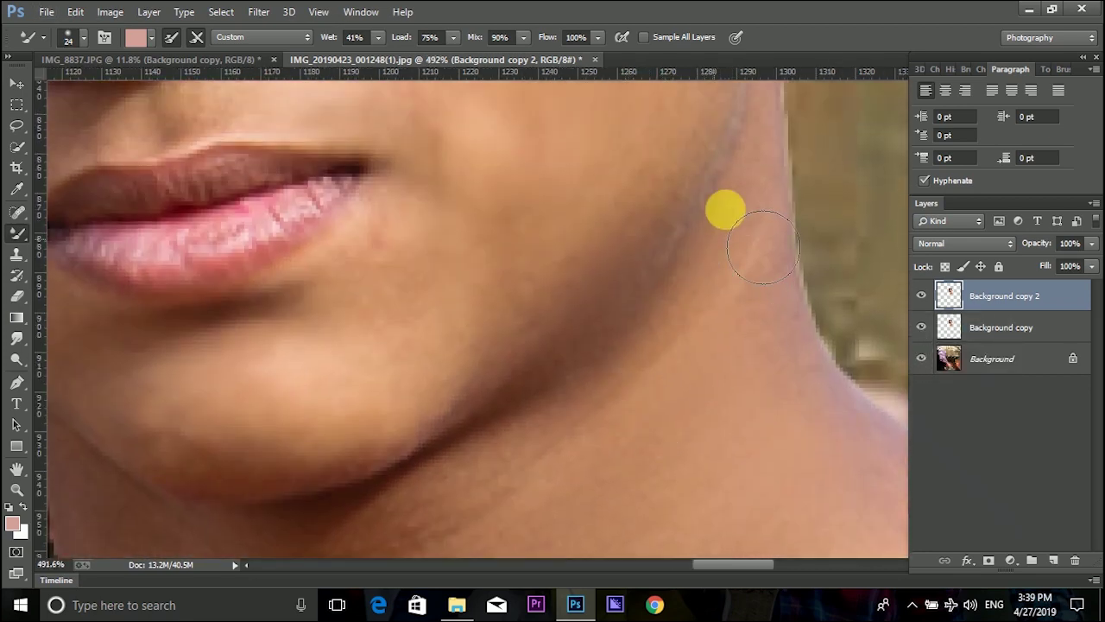
scroll(756, 298, up, 3)
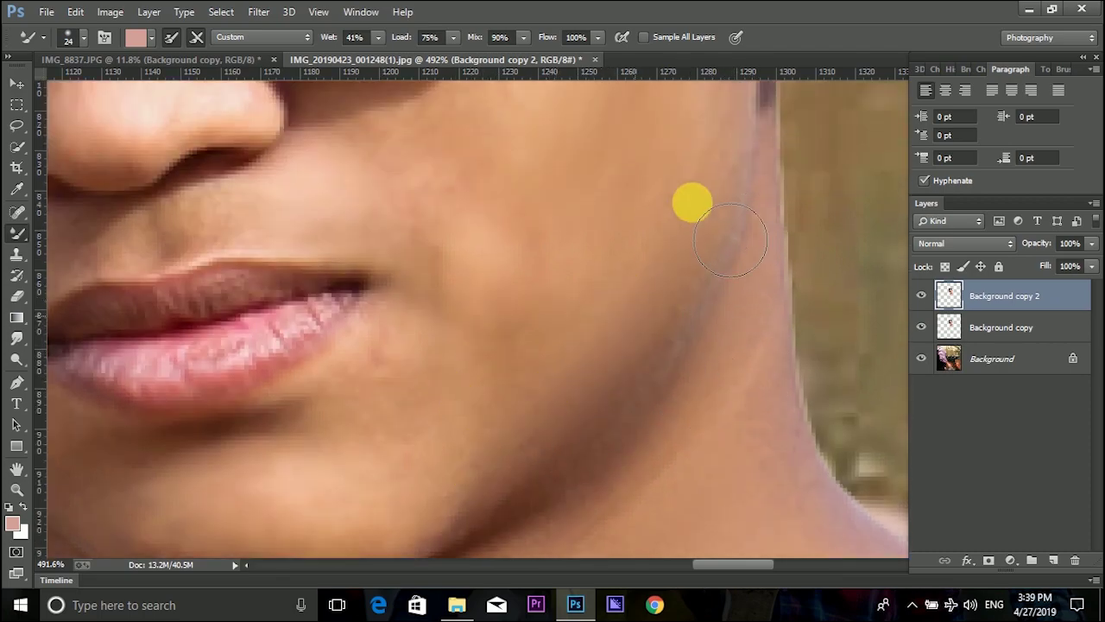
scroll(686, 223, up, 3)
scroll(680, 219, down, 4)
scroll(672, 229, up, 3)
Step: Set the Mixer Brush size to 43 px and blend the large cheek area between the nose, mouth and ear
right_click(489, 355)
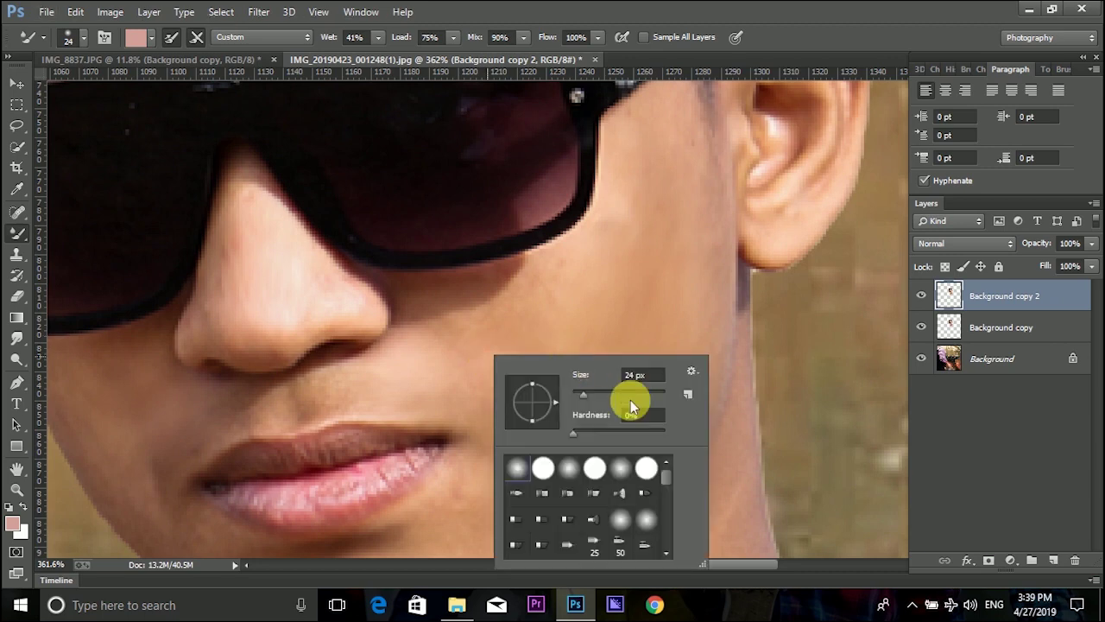
click(595, 393)
click(495, 355)
right_click(561, 346)
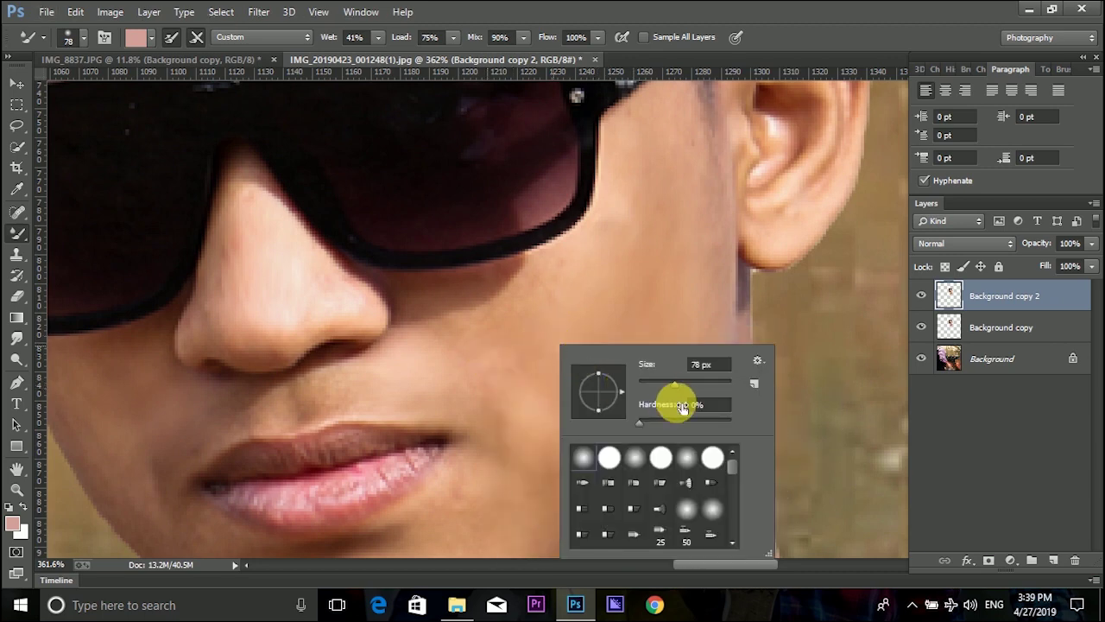
key(Return)
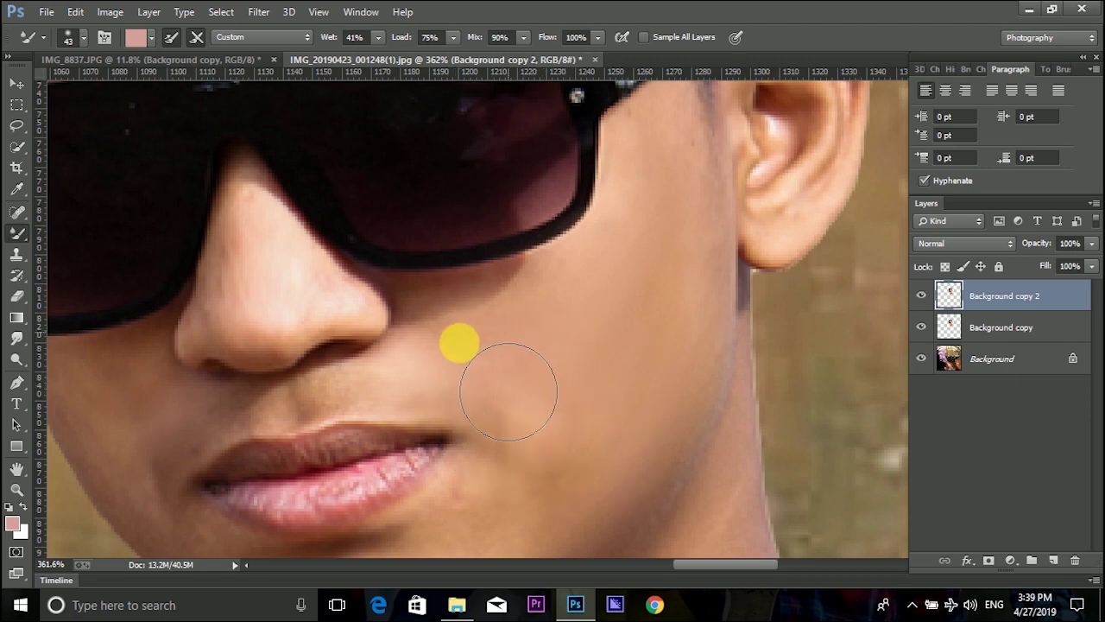
Step: Set the Mixer Brush size to 19 px and smooth the nose and the skin between the sunglasses and the ear
scroll(693, 231, up, 1)
right_click(676, 299)
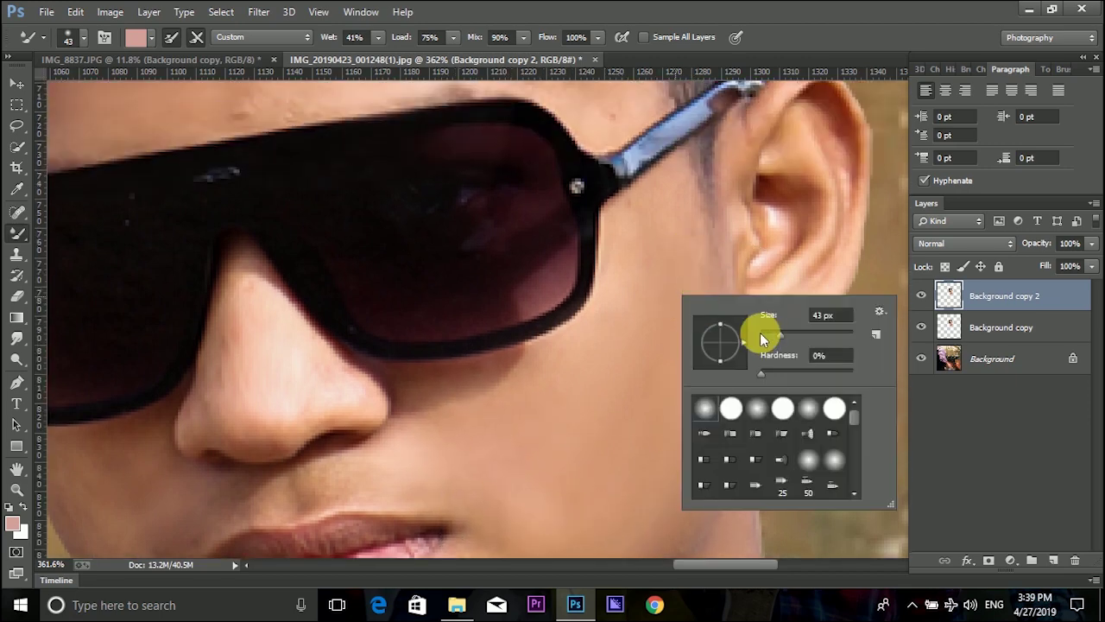
click(769, 335)
click(632, 274)
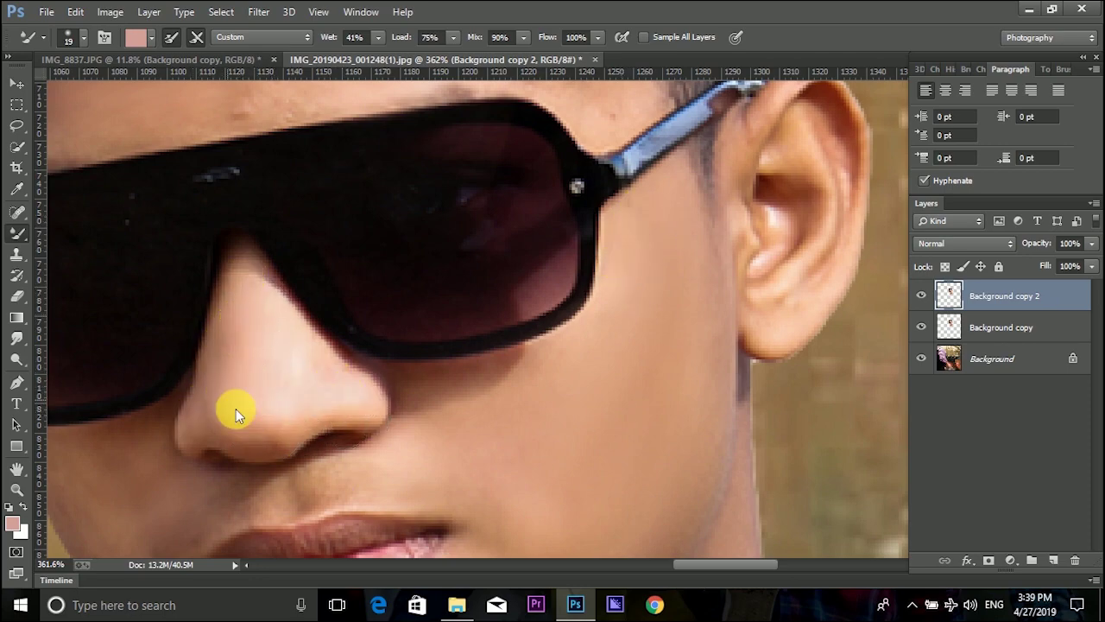
Step: Set the Mixer Brush size to 48 px and blend the skin across the whole forehead up to the hairline
scroll(307, 403, down, 4)
scroll(313, 346, up, 6)
scroll(369, 279, up, 3)
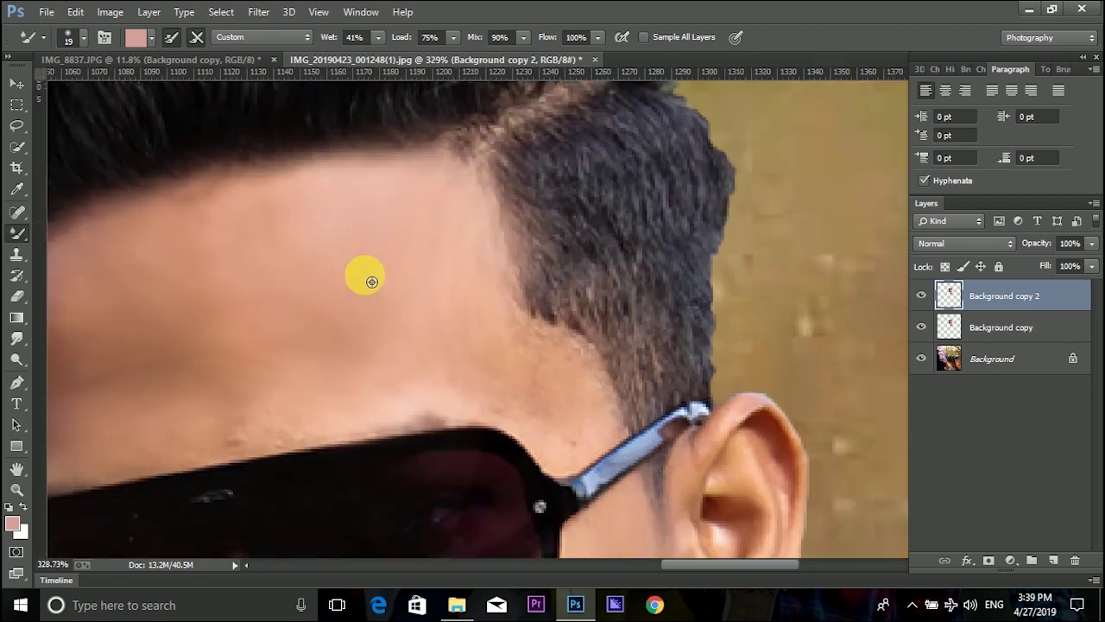
right_click(372, 281)
click(273, 363)
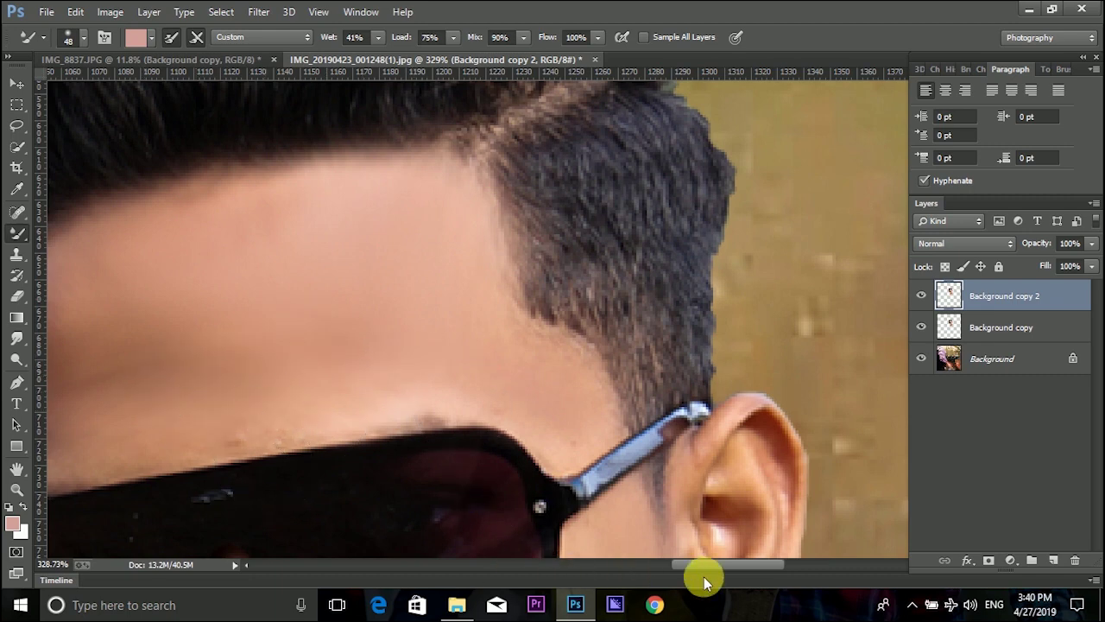
drag(710, 567, 668, 568)
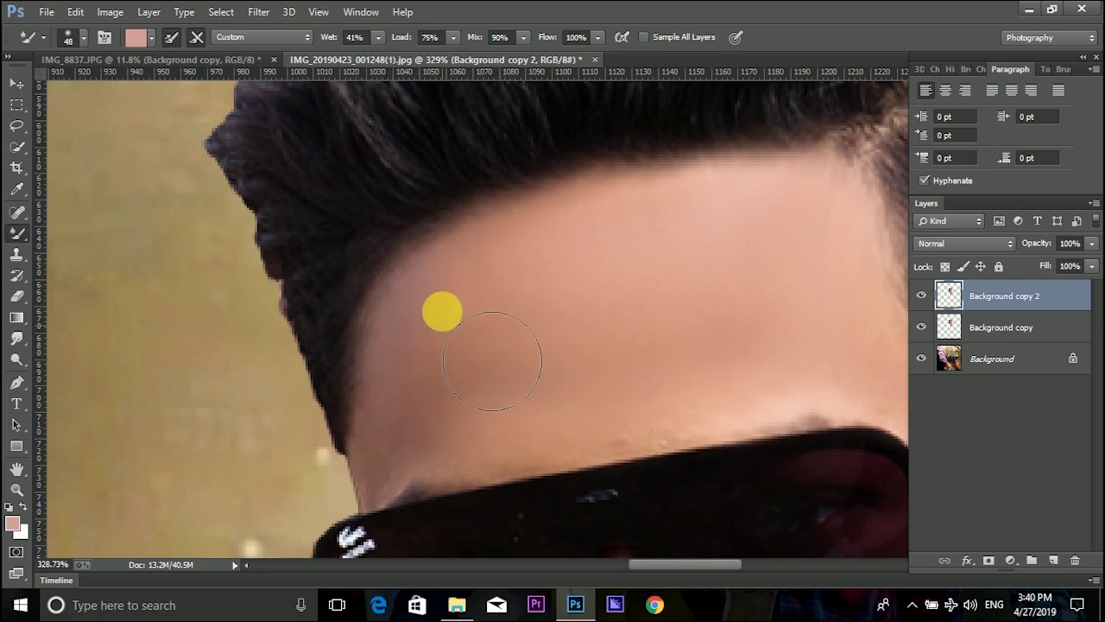
Step: Set the Mixer Brush size to 26 px and blend the shaded cheek skin beside the corner of the mouth
scroll(648, 372, down, 8)
scroll(596, 369, up, 6)
scroll(589, 363, up, 4)
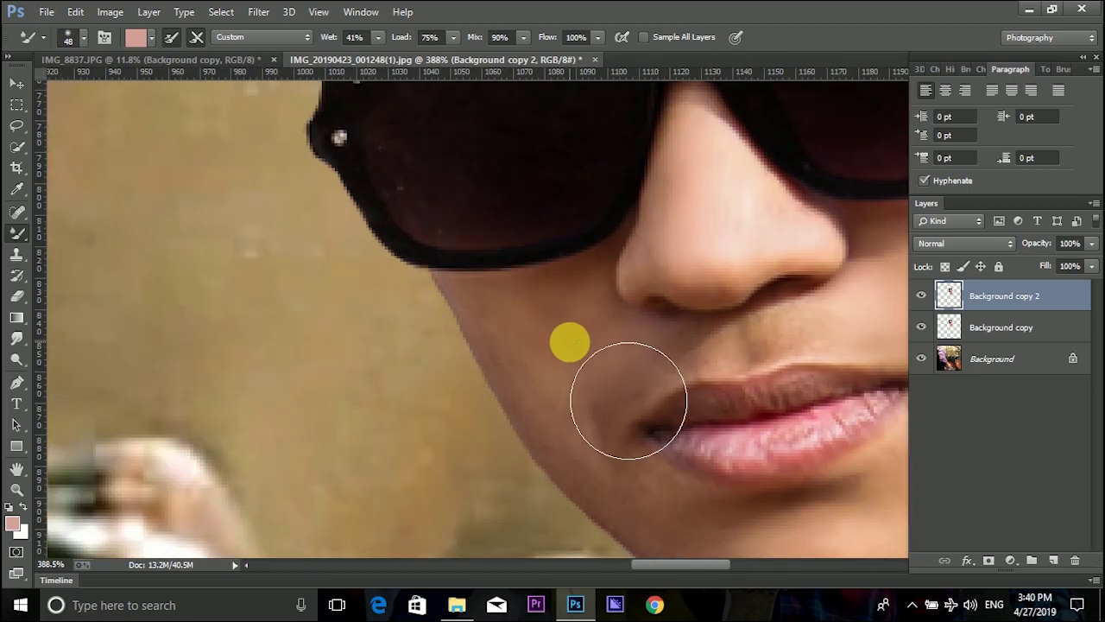
right_click(570, 343)
click(667, 375)
click(557, 407)
drag(585, 346, 620, 370)
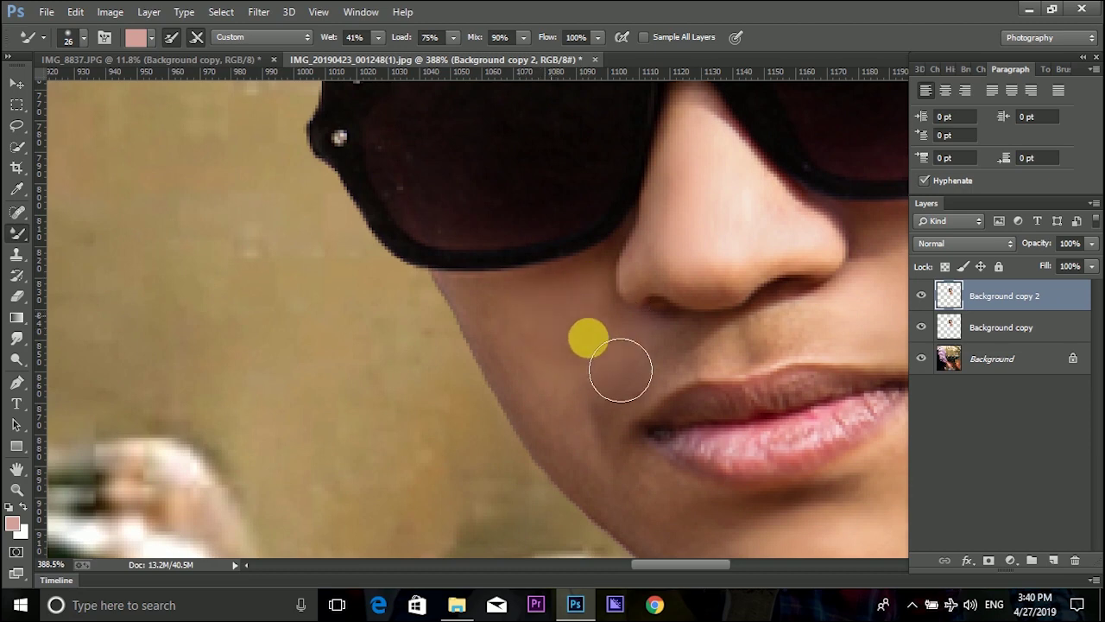
mouse_move(576, 409)
mouse_down()
mouse_move(538, 380)
mouse_move(572, 371)
mouse_up()
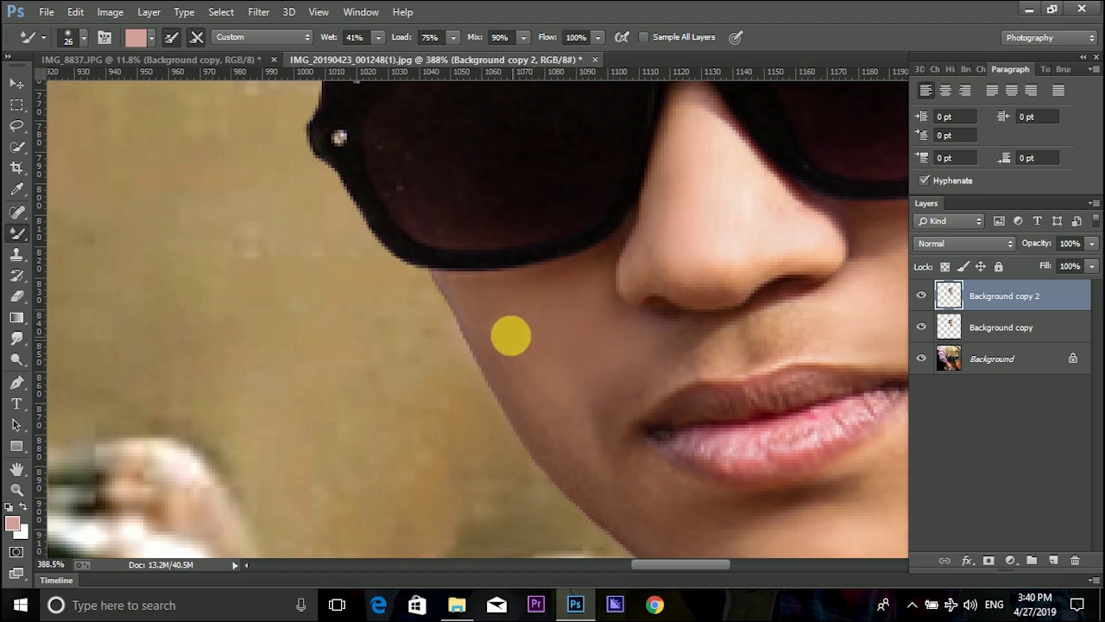
Step: Set the Mixer Brush size to 10 px and blend the fine skin detail on the cheek below the sunglasses
right_click(565, 372)
click(506, 321)
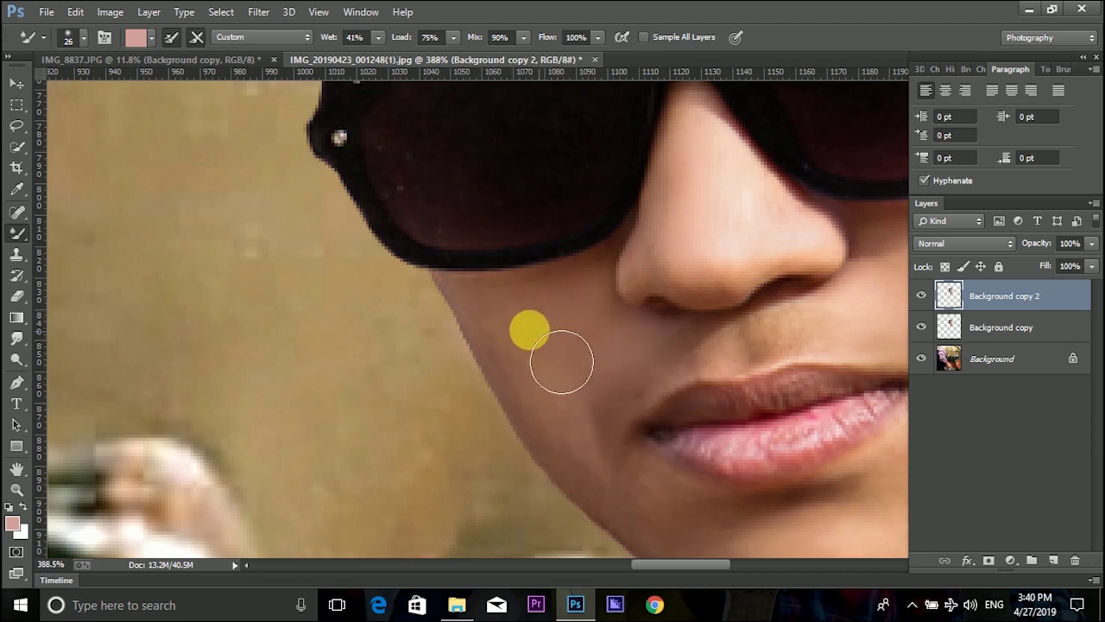
right_click(535, 328)
click(608, 364)
click(522, 315)
scroll(534, 334, up, 7)
right_click(534, 320)
click(579, 301)
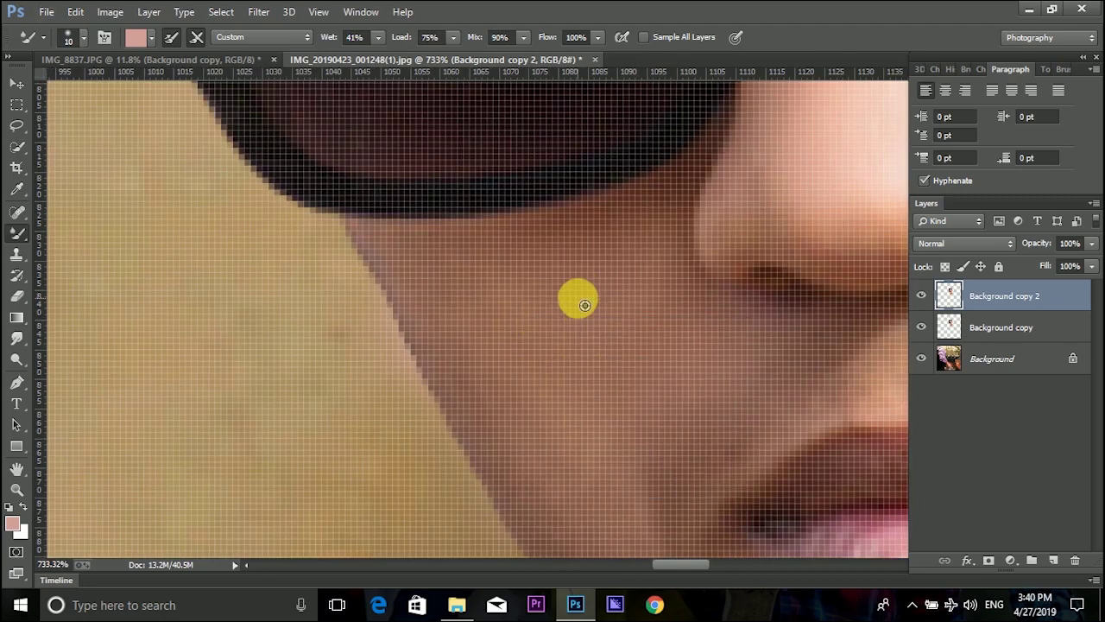
Step: Enlarge the Mixer Brush to 34 px and blend the cheek between the face edge and the nose
scroll(584, 305, down, 4)
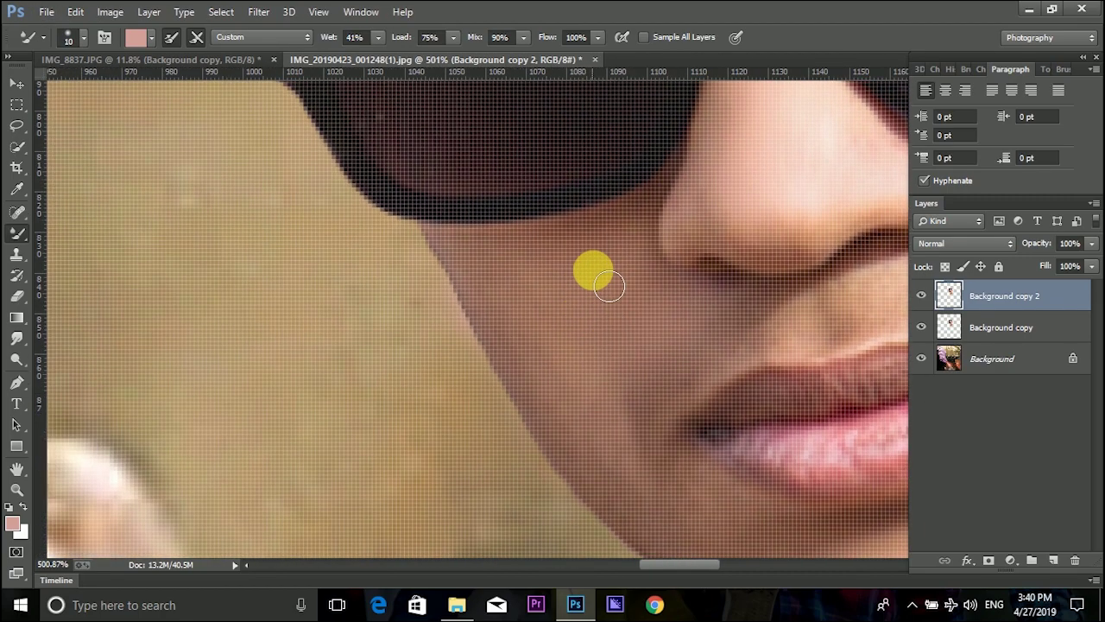
right_click(594, 278)
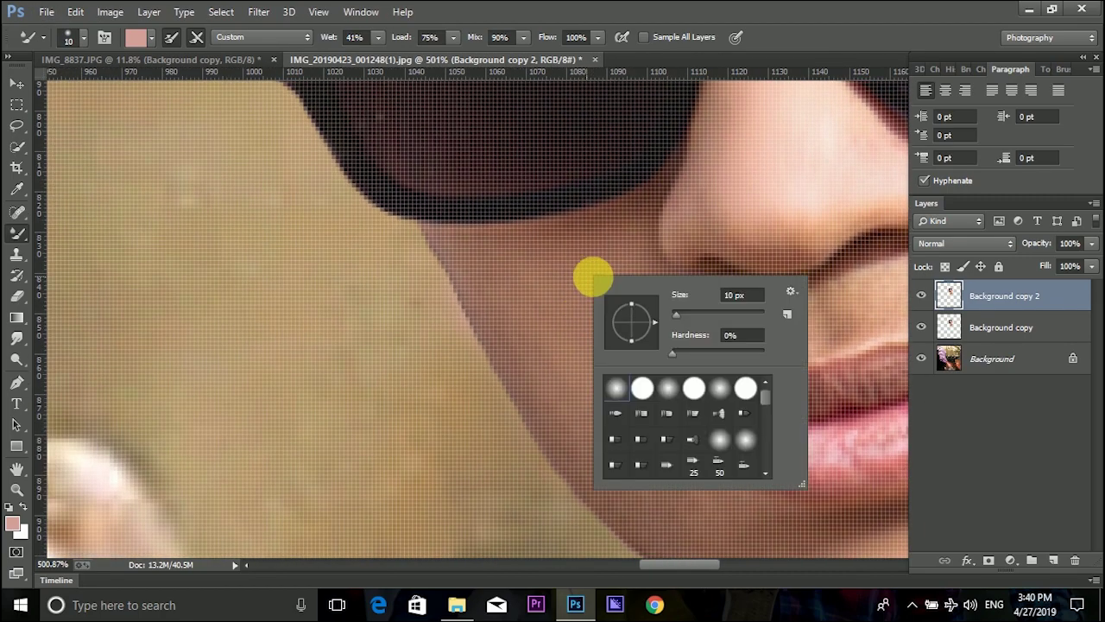
click(553, 278)
scroll(557, 277, down, 1)
right_click(594, 276)
drag(688, 315, 606, 302)
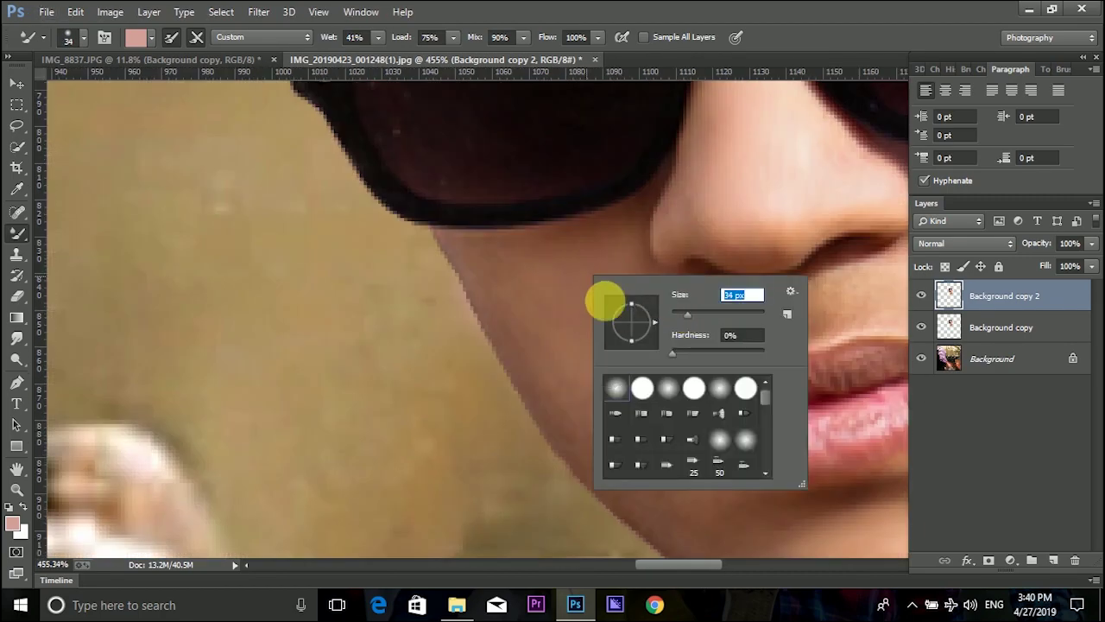
click(565, 303)
Step: Set the Mixer Brush size to 24 px and smooth the cheek from beside the nostril down to the mouth corner
right_click(562, 290)
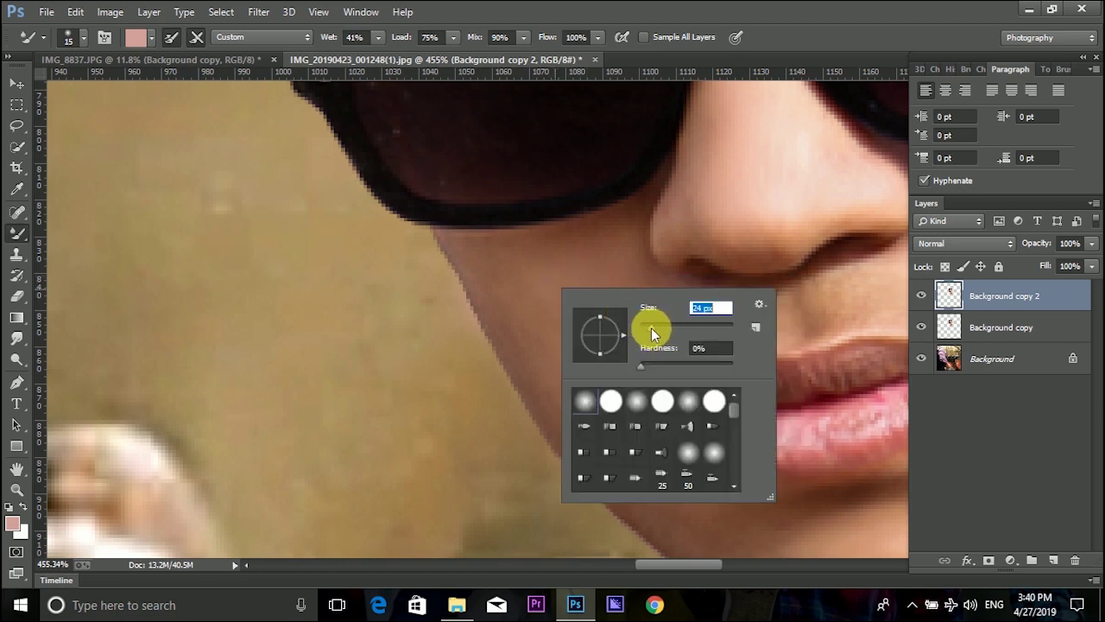
click(557, 308)
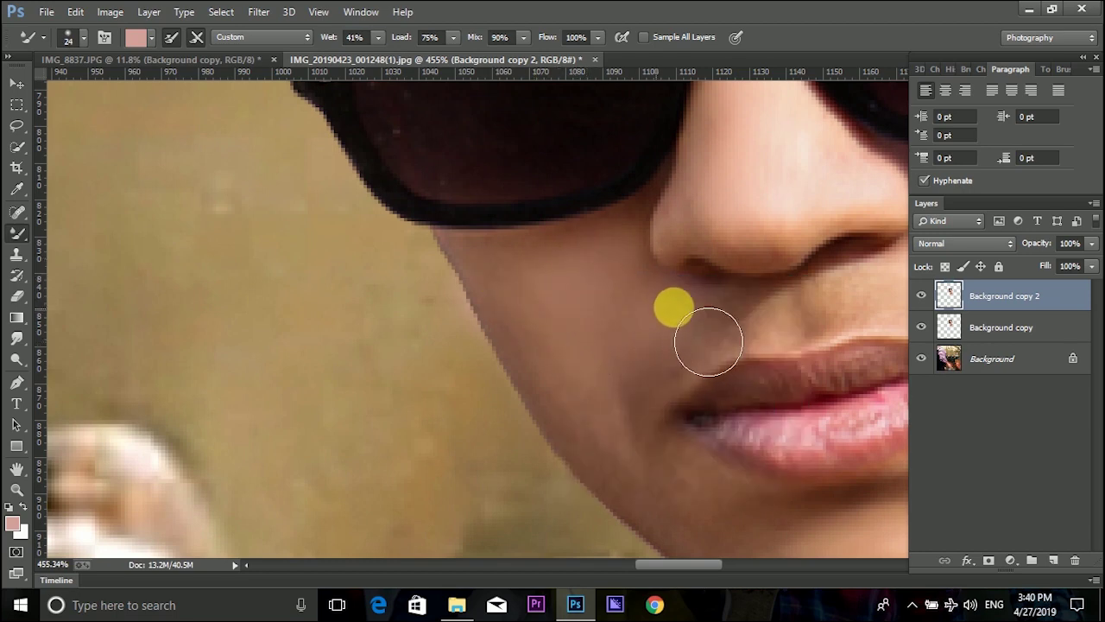
mouse_move(674, 307)
mouse_down()
mouse_move(571, 279)
mouse_move(569, 235)
mouse_move(518, 351)
mouse_move(588, 388)
mouse_move(535, 337)
mouse_move(565, 343)
mouse_move(587, 394)
mouse_move(616, 395)
mouse_move(839, 308)
mouse_move(636, 385)
mouse_move(725, 510)
mouse_move(651, 450)
mouse_move(856, 499)
mouse_move(789, 375)
mouse_move(642, 267)
mouse_up()
scroll(650, 450, down, 3)
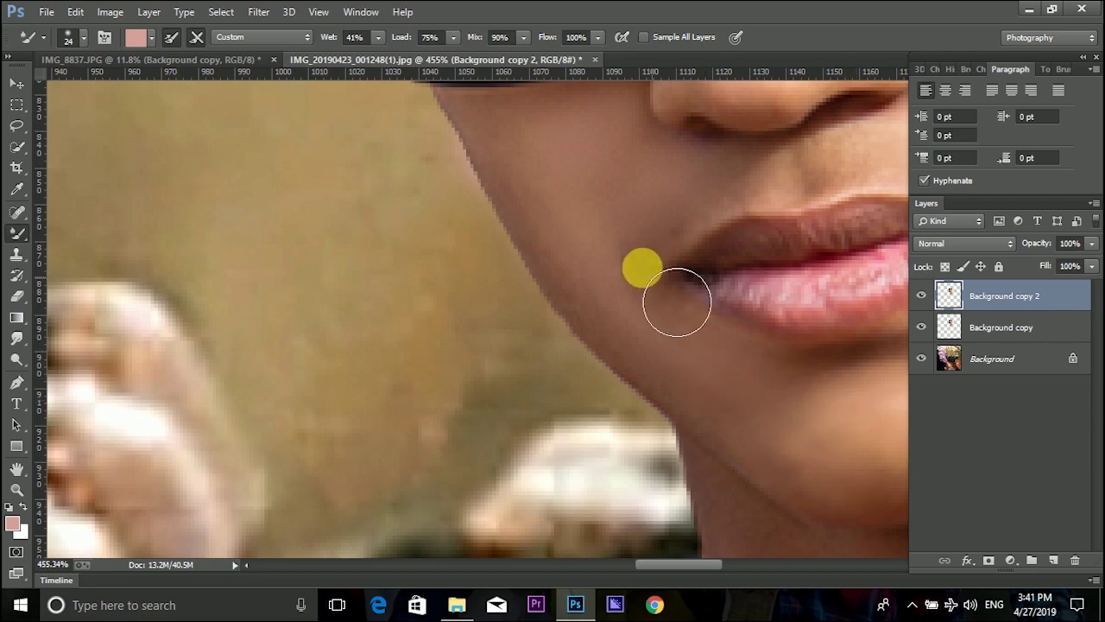
Step: Set the Mixer Brush size to 10 px and blend the narrow skin area along the lower rim of the sunglasses
scroll(734, 312, down, 10)
scroll(668, 242, up, 2)
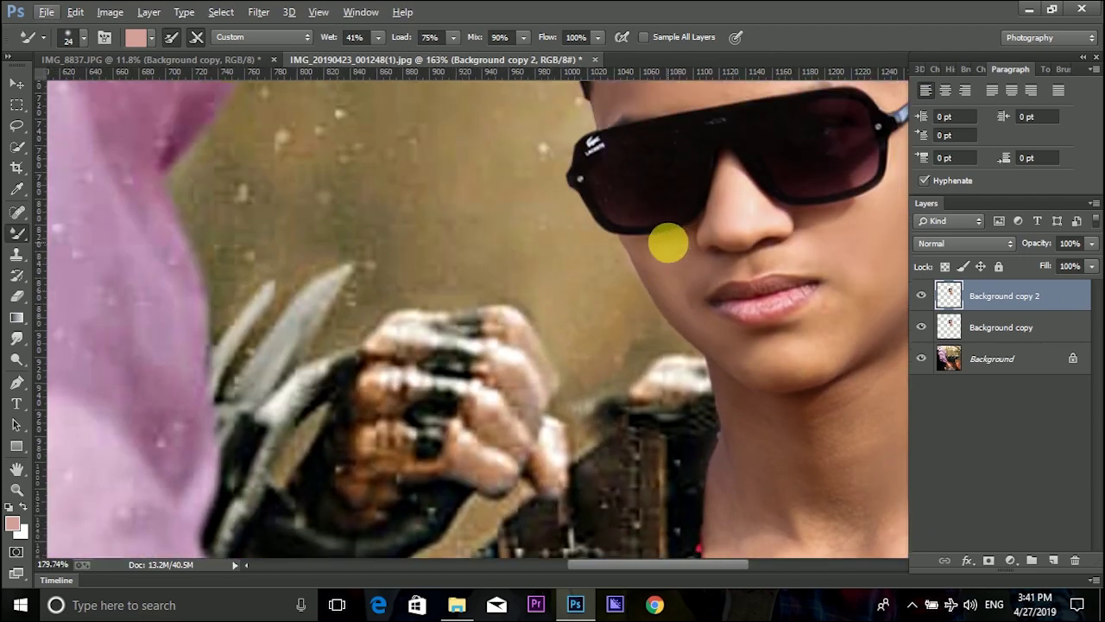
scroll(669, 245, up, 2)
scroll(666, 277, down, 3)
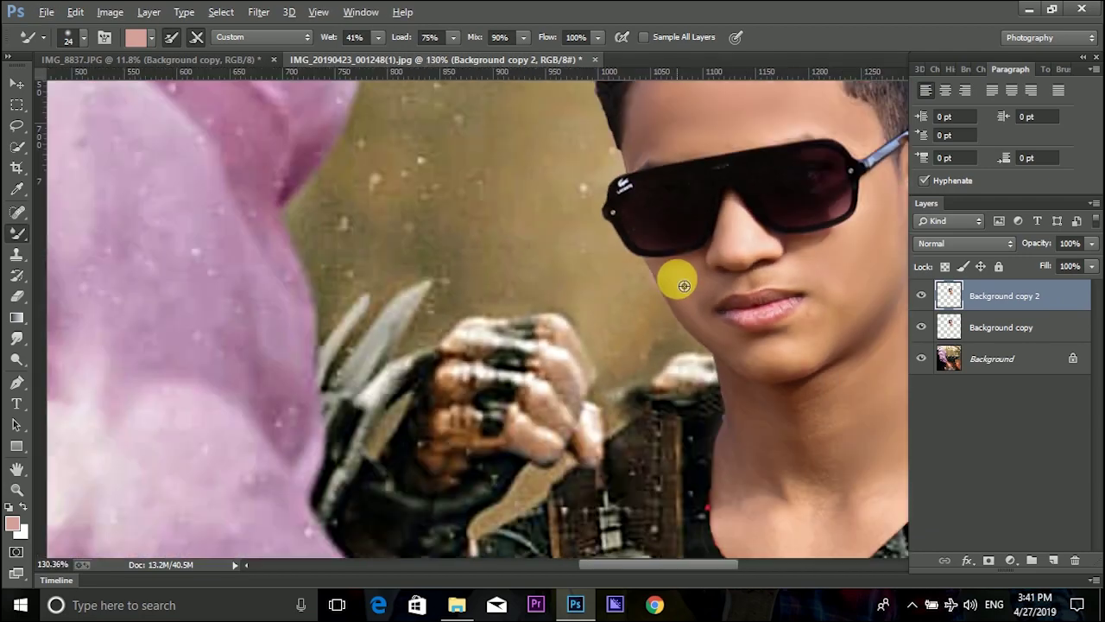
scroll(684, 285, down, 8)
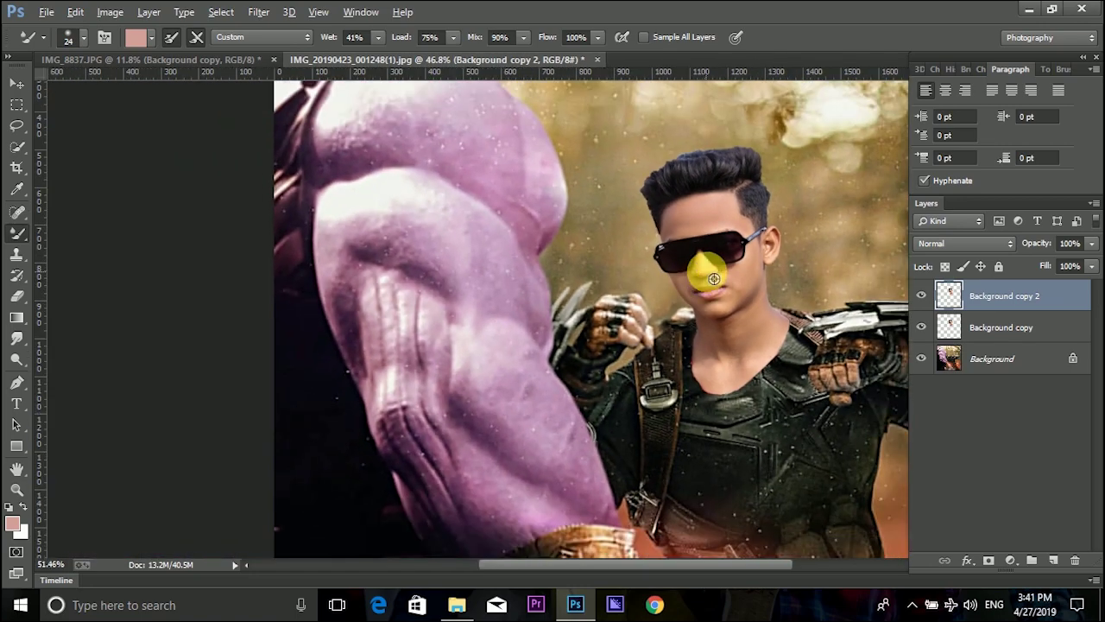
scroll(714, 278, up, 20)
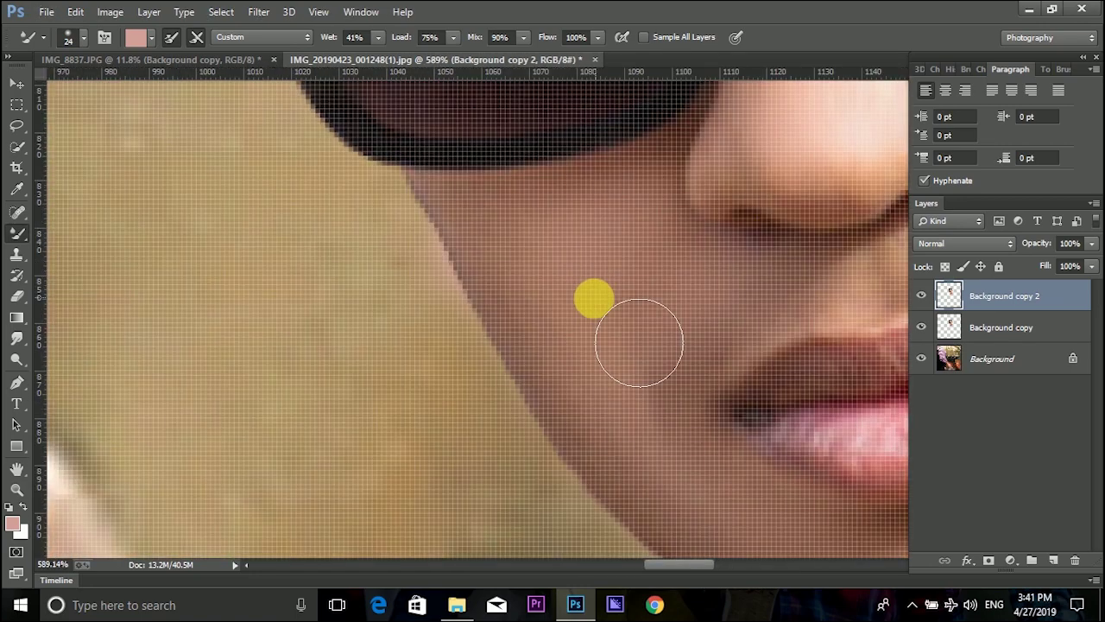
scroll(594, 294, down, 4)
right_click(595, 262)
click(669, 296)
click(553, 266)
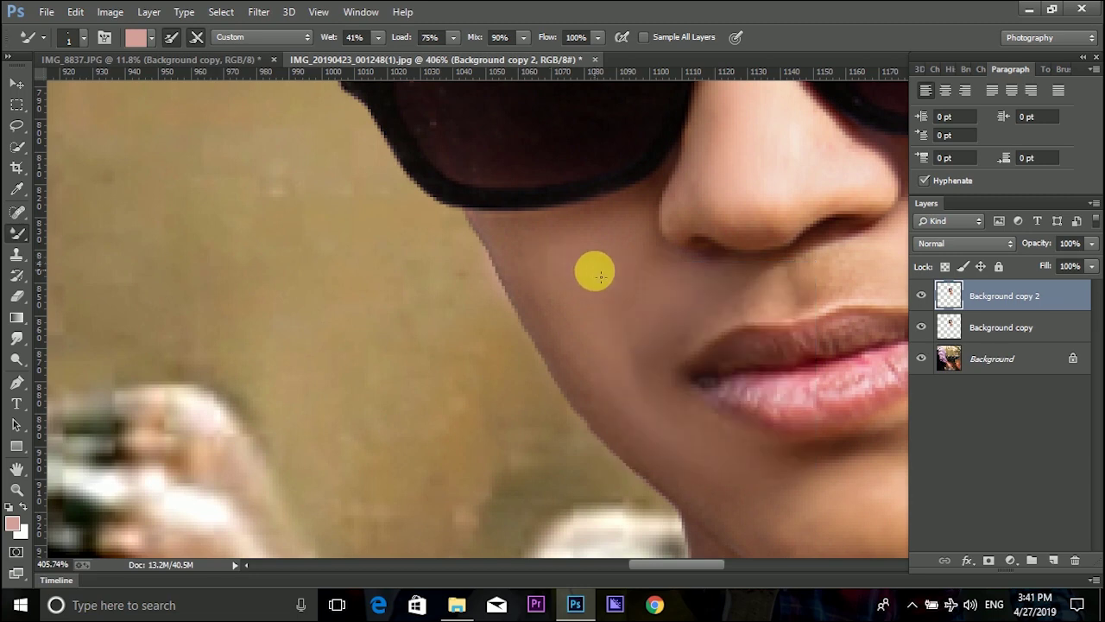
right_click(603, 257)
click(584, 280)
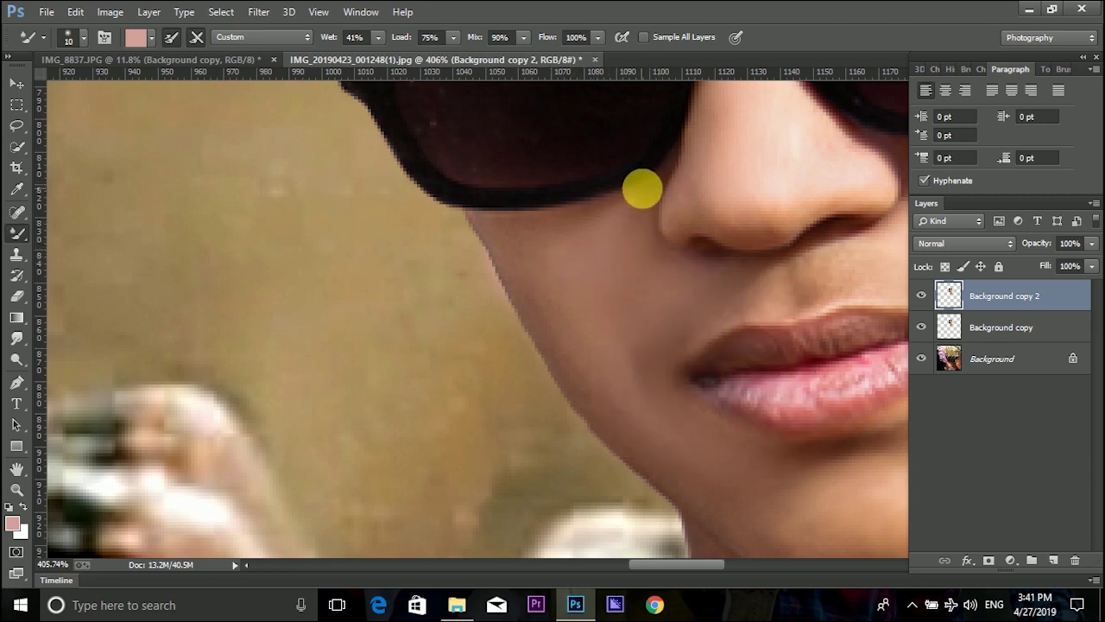
Step: Set the Mixer Brush size to 20 px and blend the cheek from below the sunglasses down to the jaw edge
right_click(580, 354)
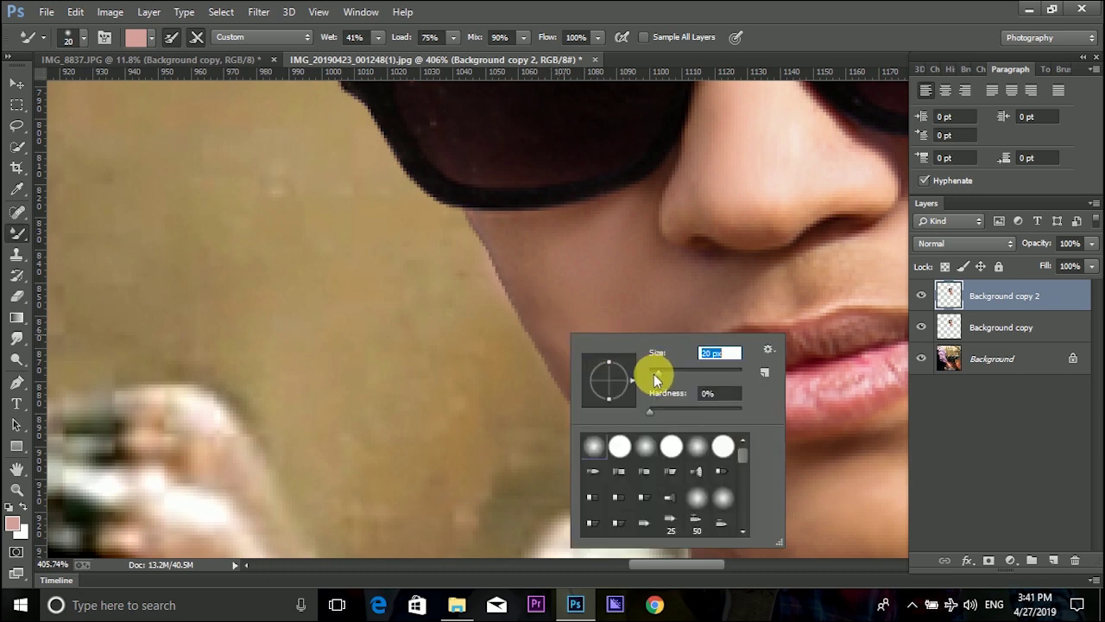
click(549, 288)
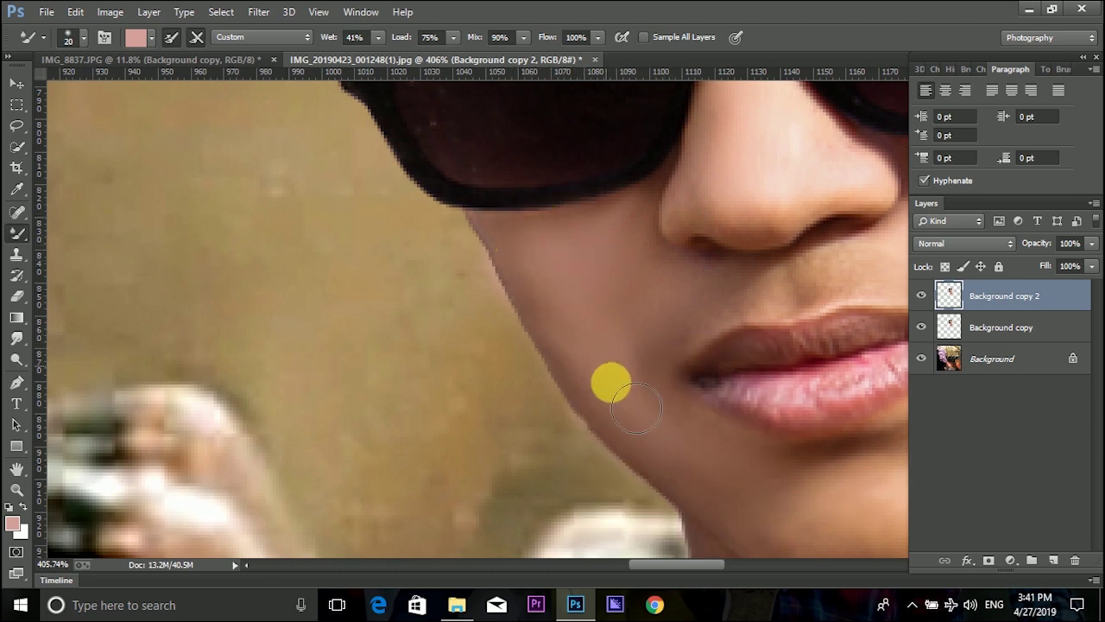
scroll(676, 242, down, 10)
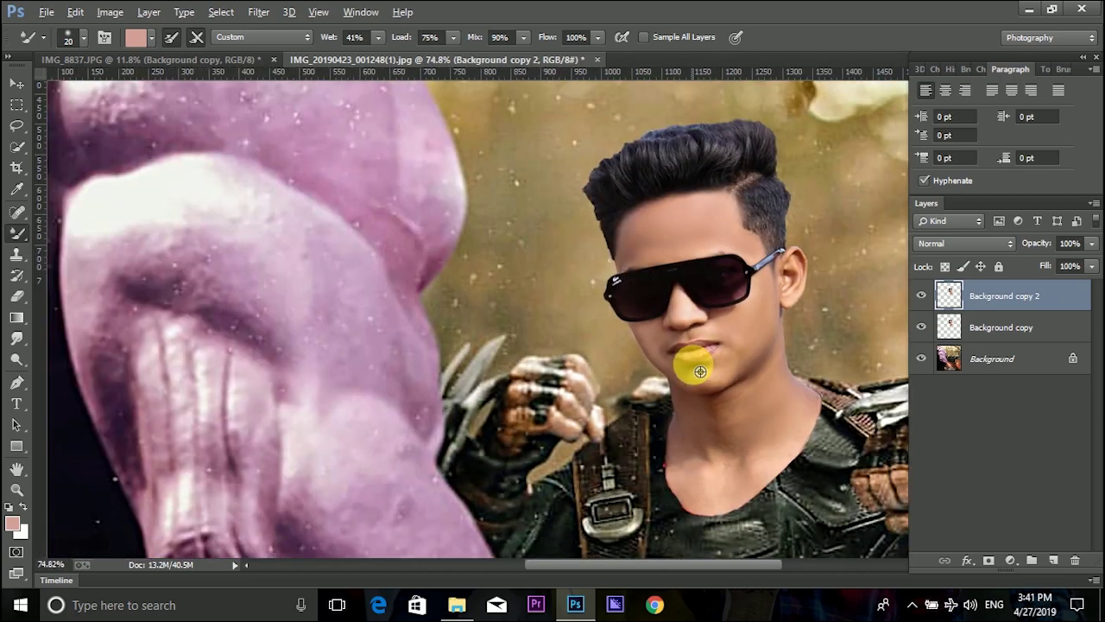
Step: Set the Mixer Brush size to 47 px and blend the side of the forehead above the sunglasses
scroll(735, 379, up, 5)
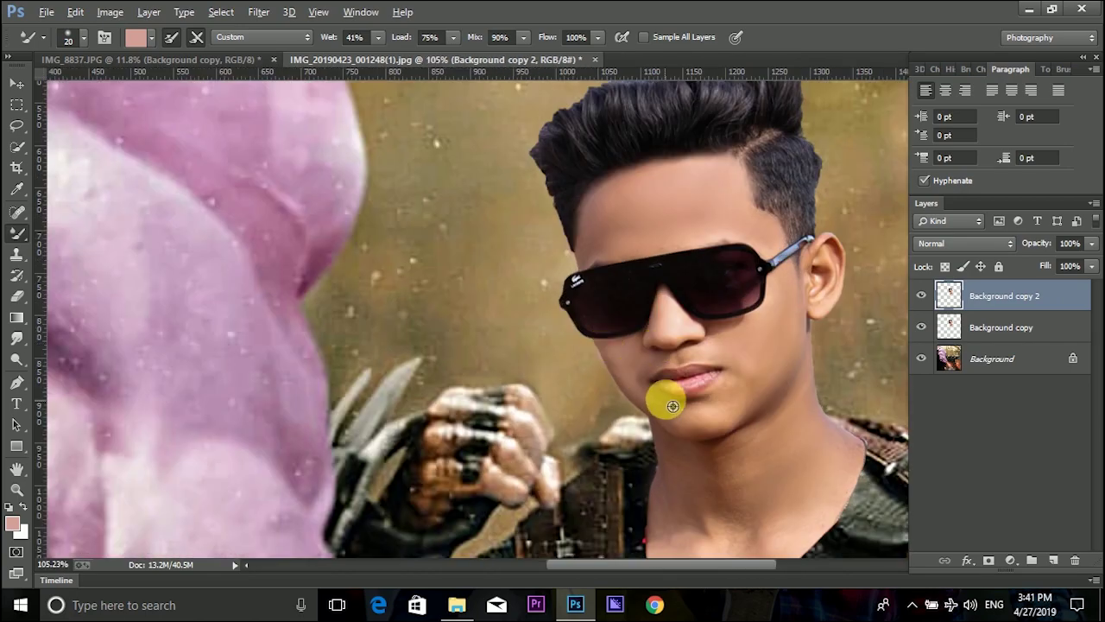
scroll(666, 394, down, 3)
scroll(715, 418, up, 6)
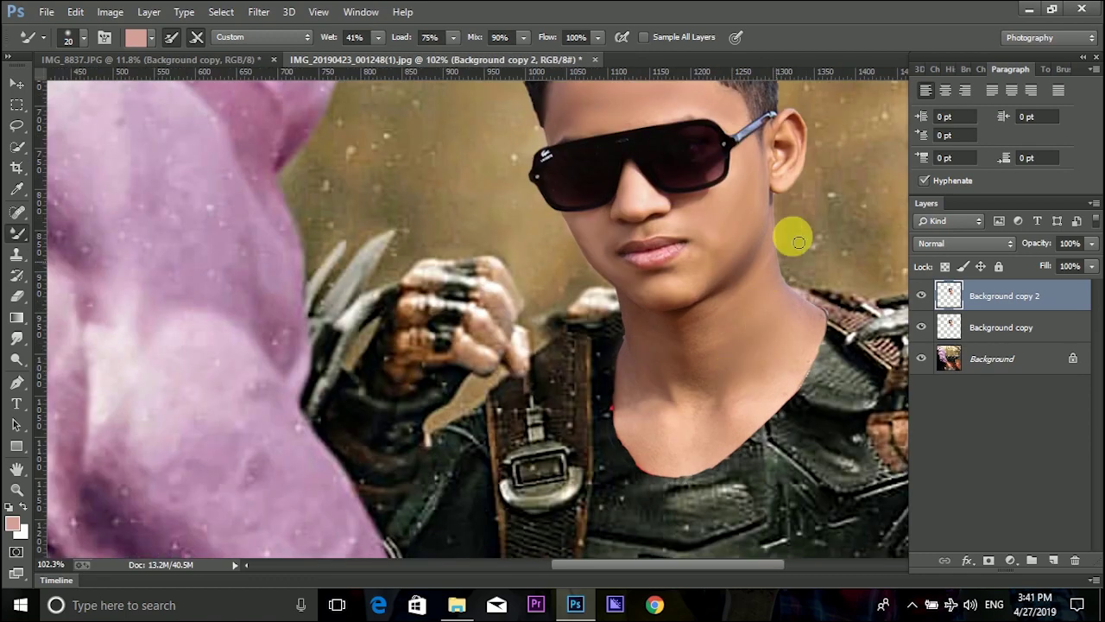
scroll(778, 236, up, 4)
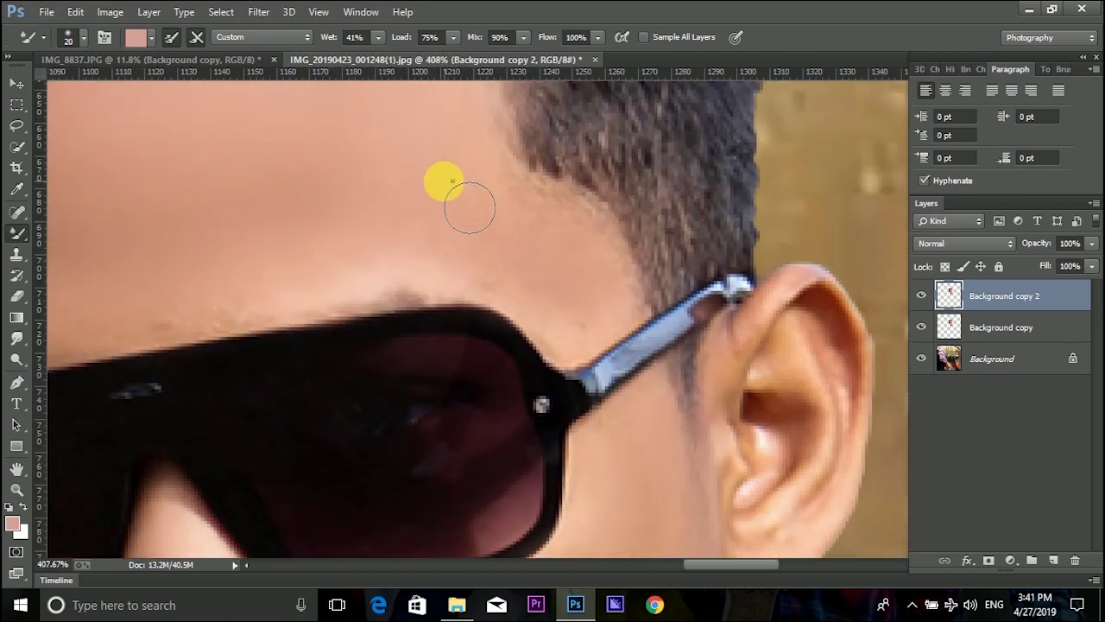
right_click(450, 180)
click(548, 224)
click(401, 191)
Step: Set the Mixer Brush size to 26 px and smooth the temple between the hairline and the sunglasses' arm
right_click(506, 236)
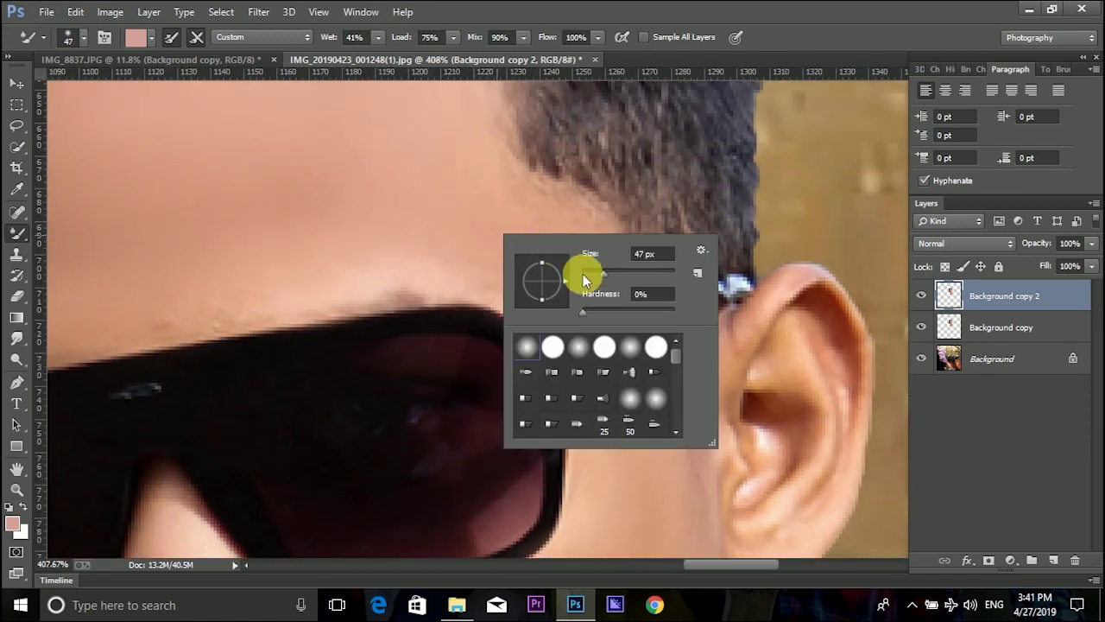
click(584, 275)
click(479, 220)
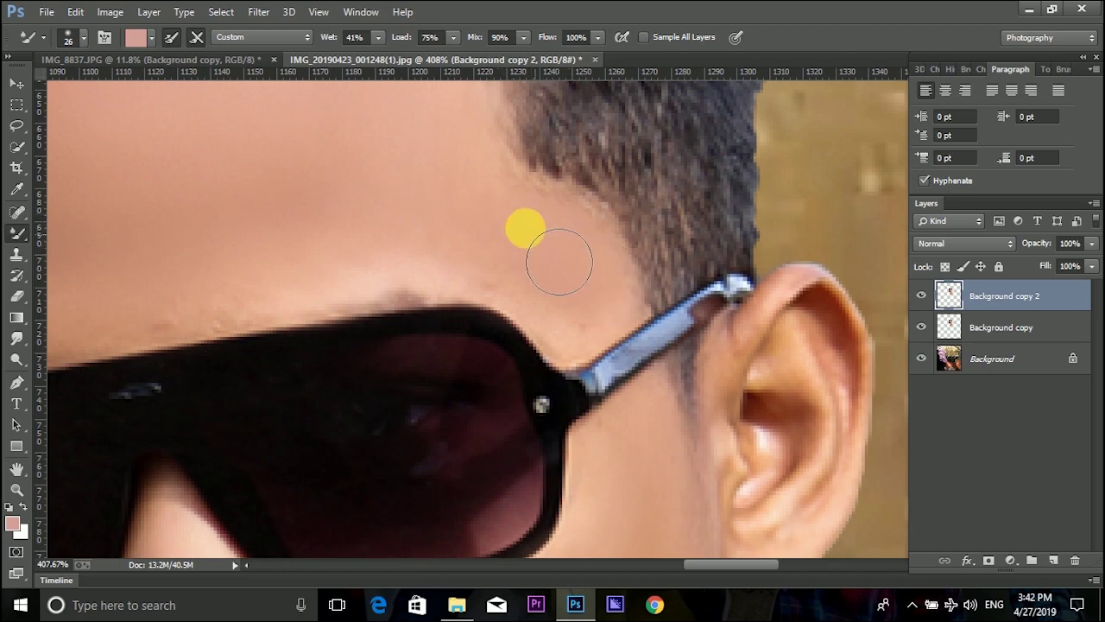
scroll(345, 294, down, 7)
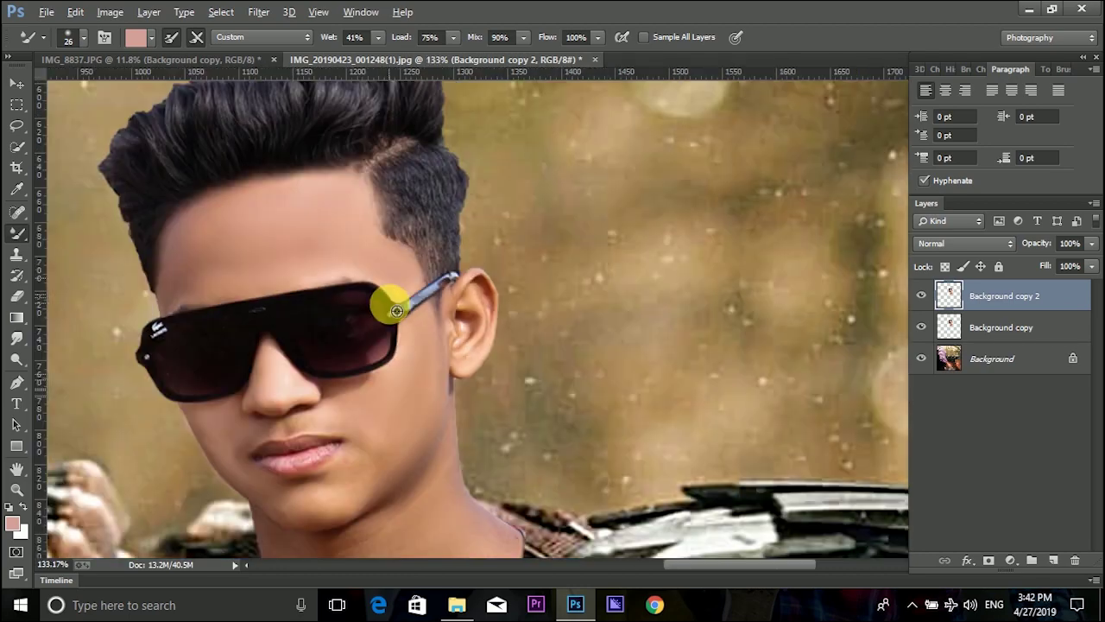
Step: Blend the neck skin from below the jaw down towards the collarbone with the 26 px Mixer Brush
scroll(404, 319, up, 6)
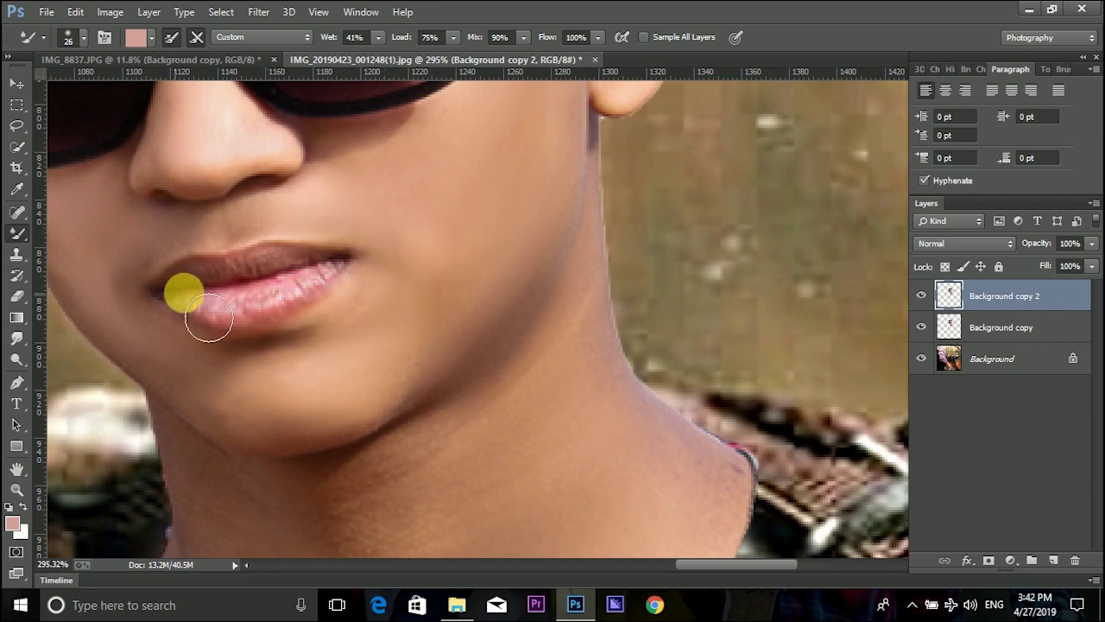
scroll(363, 294, down, 6)
scroll(437, 385, down, 3)
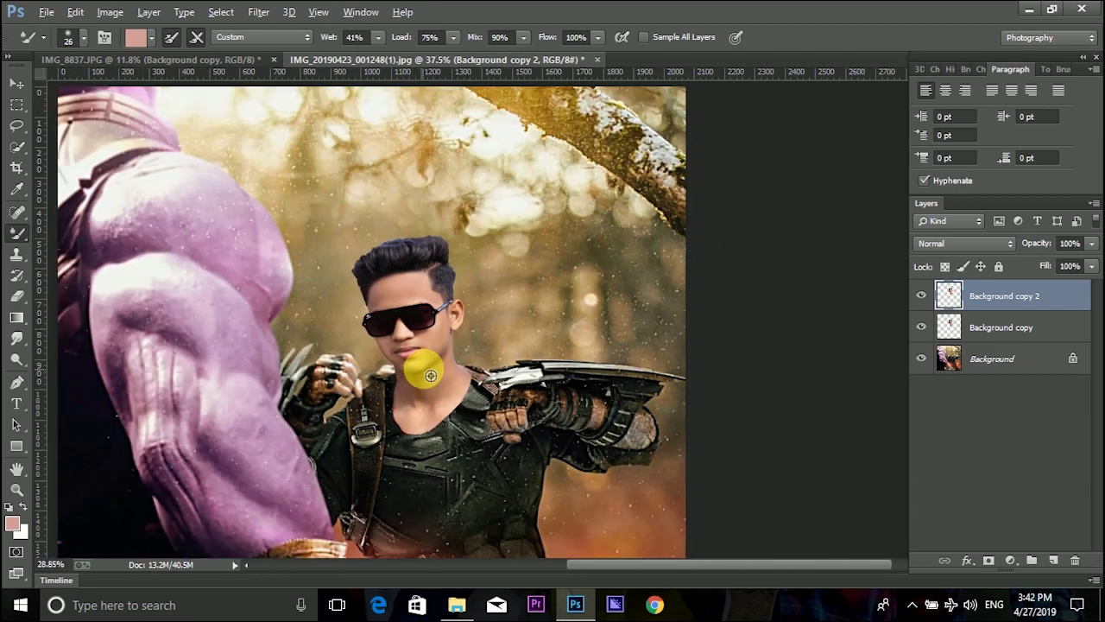
scroll(588, 281, up, 6)
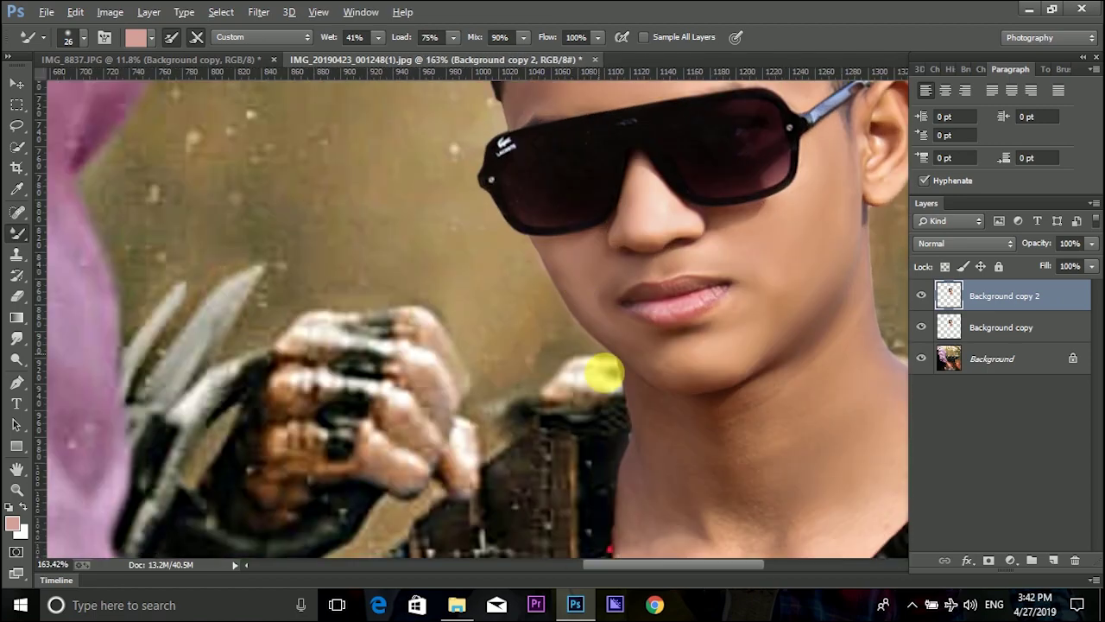
scroll(743, 472, down, 2)
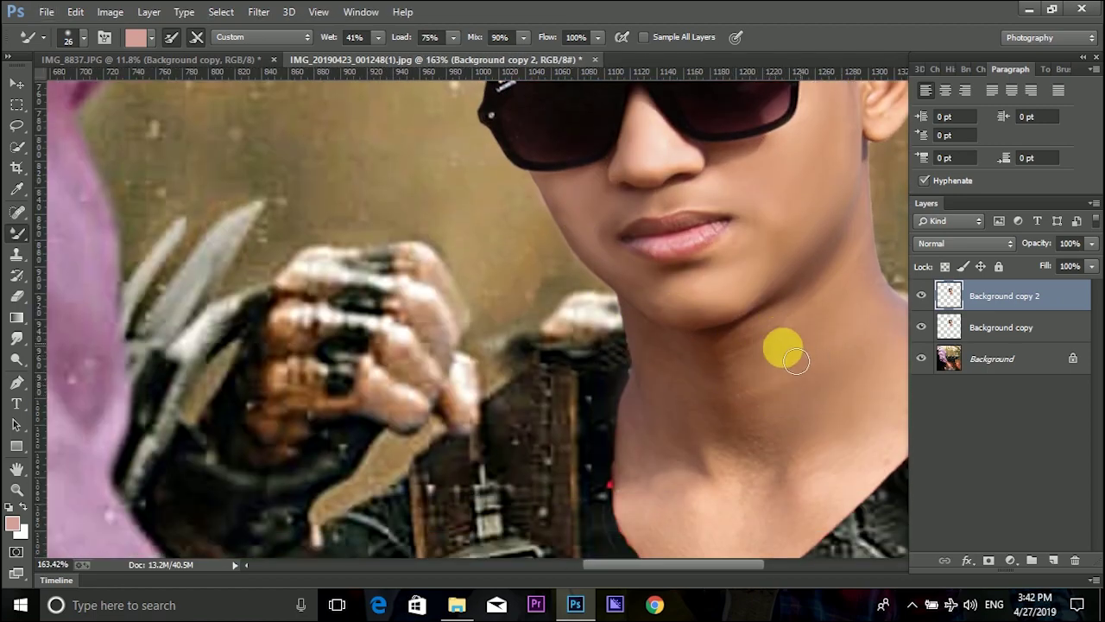
drag(762, 411, 781, 439)
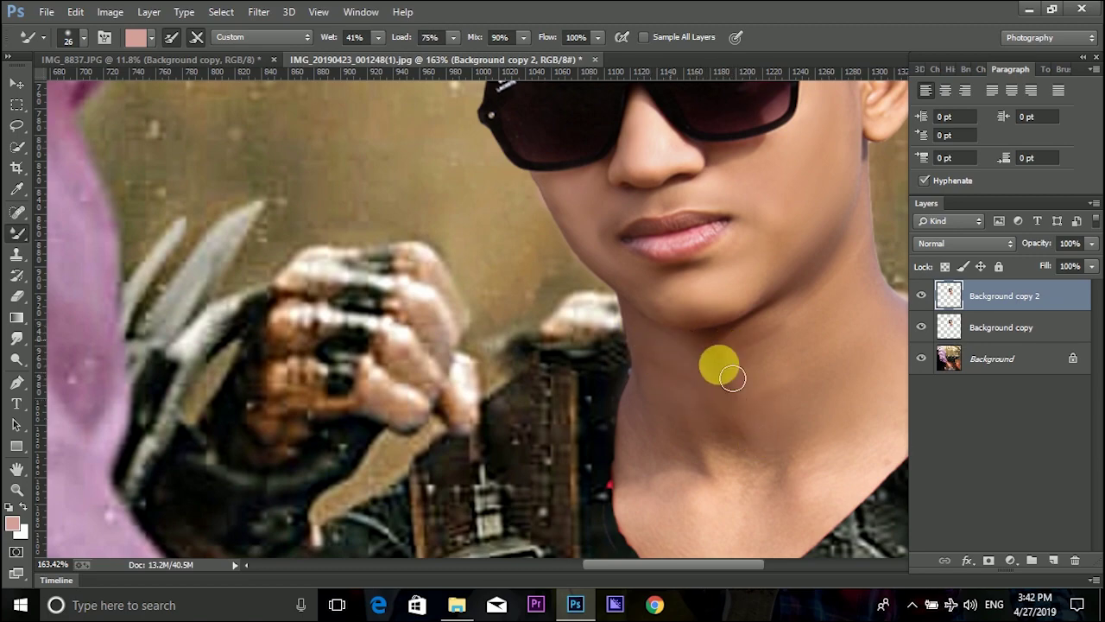
Step: Smooth the shaded neck skin directly beneath the chin with the Mixer Brush
scroll(687, 407, down, 6)
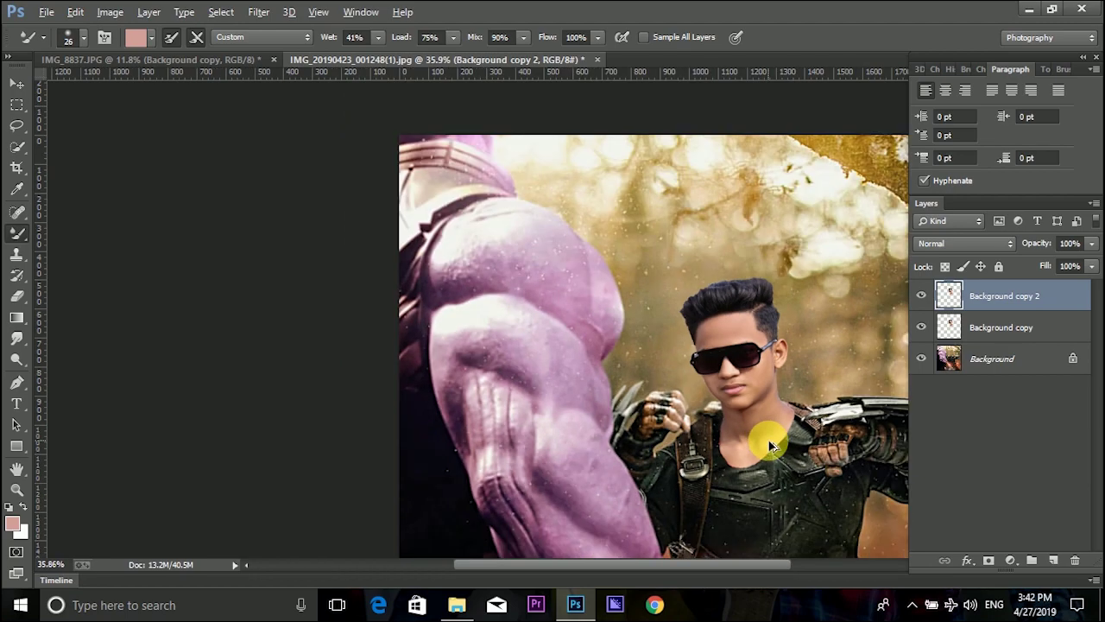
scroll(753, 413, up, 8)
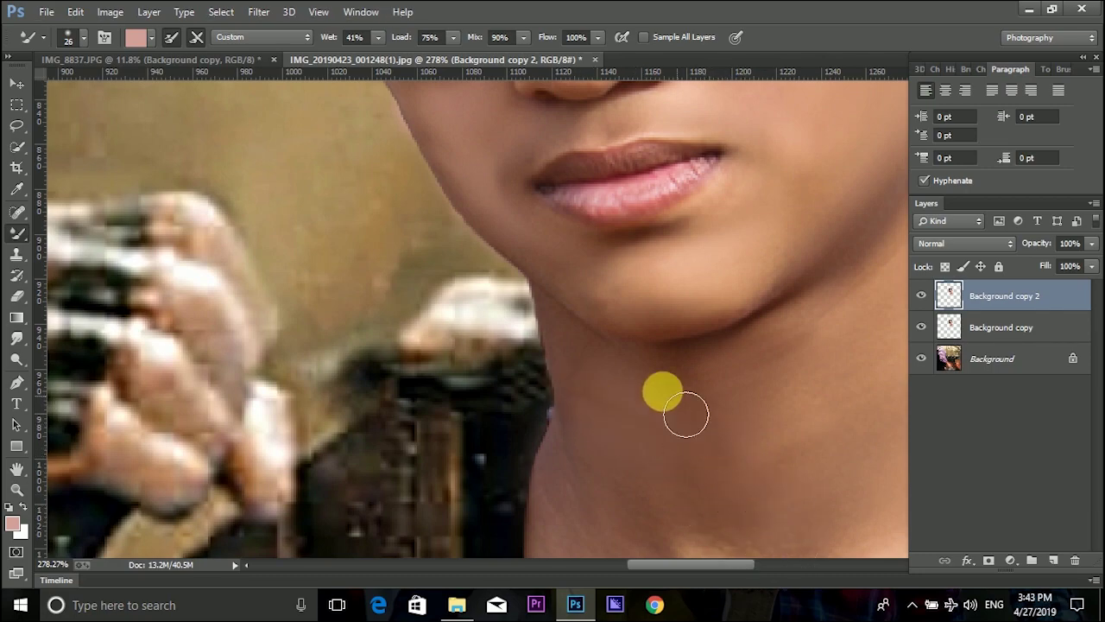
scroll(725, 449, down, 5)
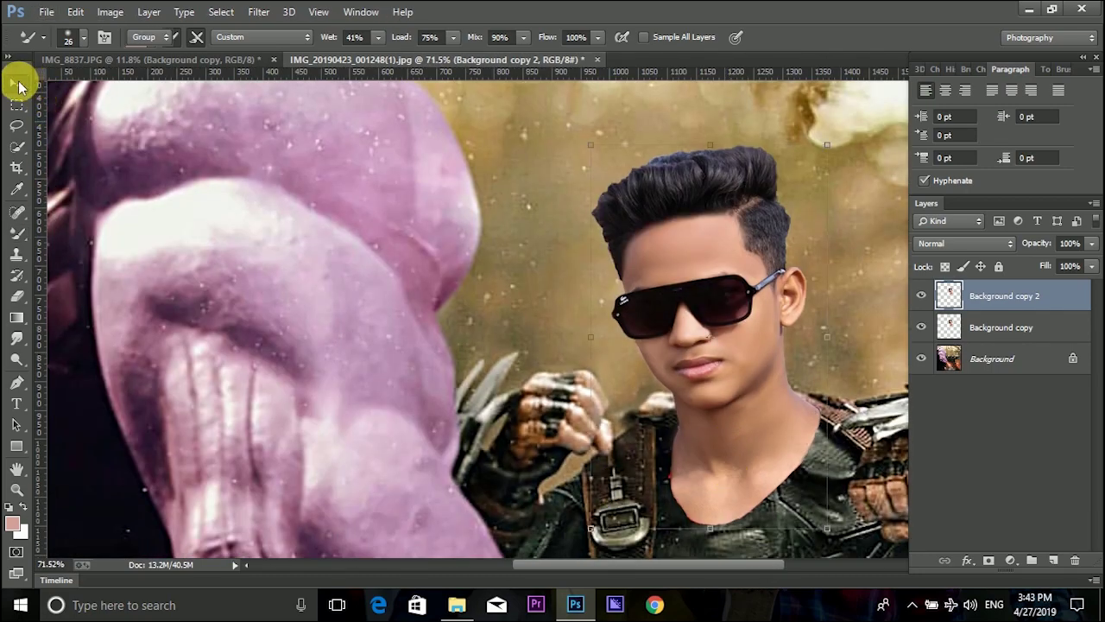
Step: Switch to the Move tool and merge the Background copy 2 layer down into Background copy
click(17, 83)
right_click(993, 304)
click(744, 466)
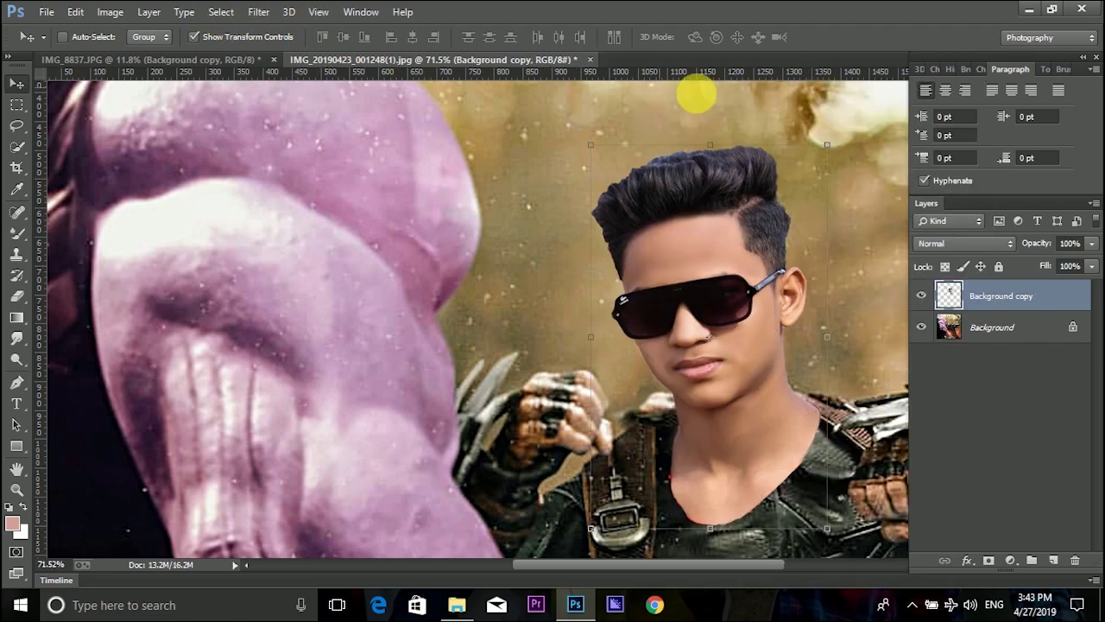
Step: Open the Coller image from the new folder on the desktop
right_click(658, 58)
click(716, 140)
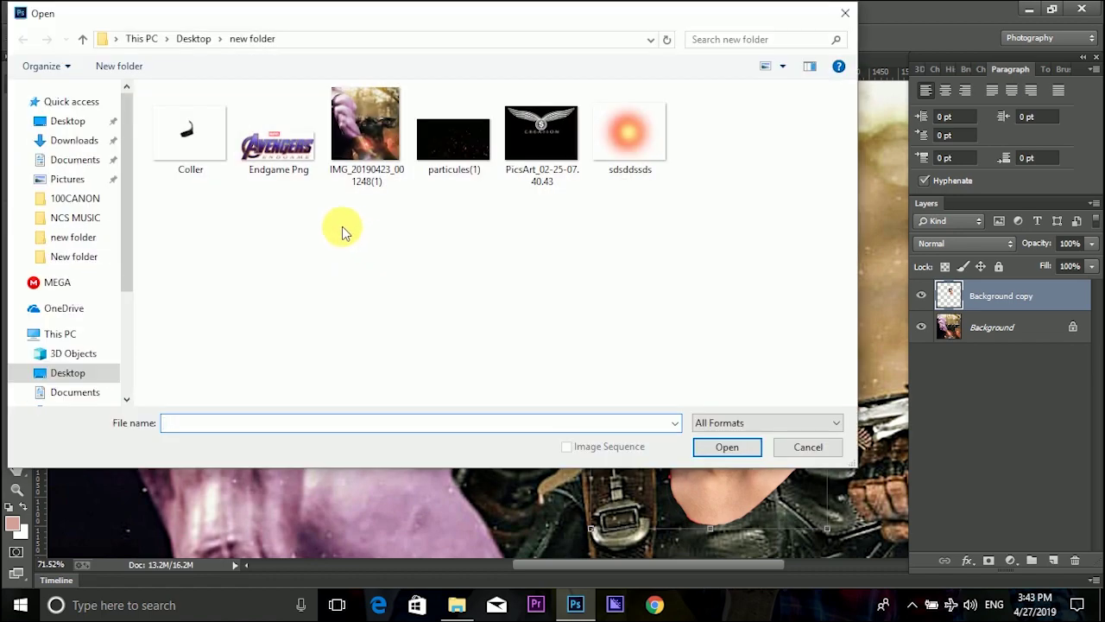
click(746, 449)
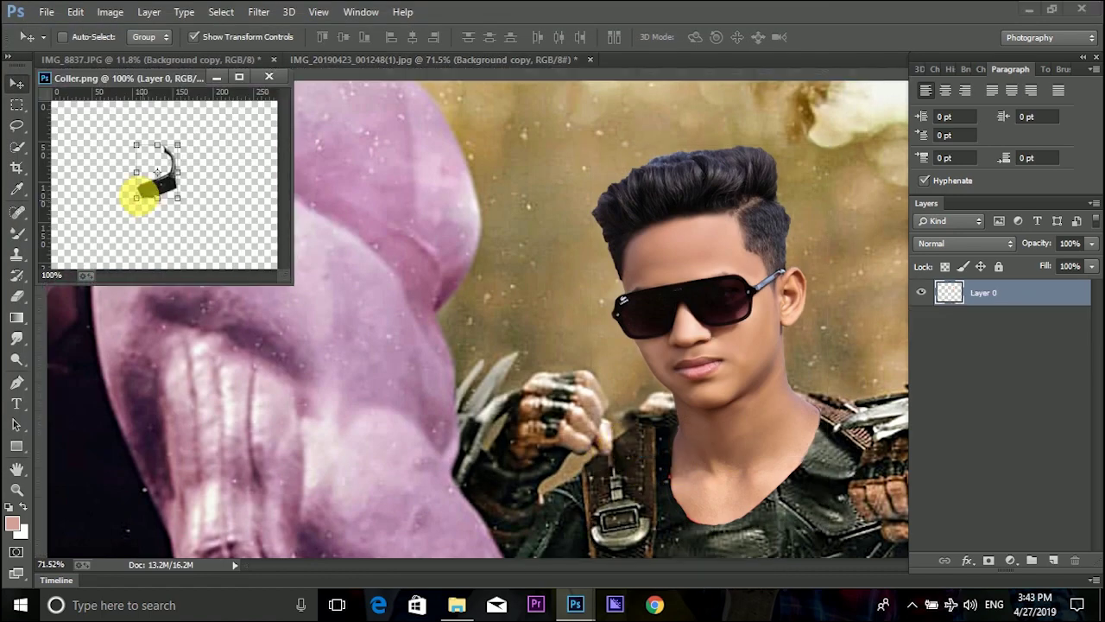
Step: Bring the collar image into the Thanos composite as a new layer and place it against the armoured figure's neck
drag(160, 181, 652, 369)
drag(742, 440, 899, 307)
click(730, 39)
drag(834, 424, 783, 483)
drag(727, 567, 765, 571)
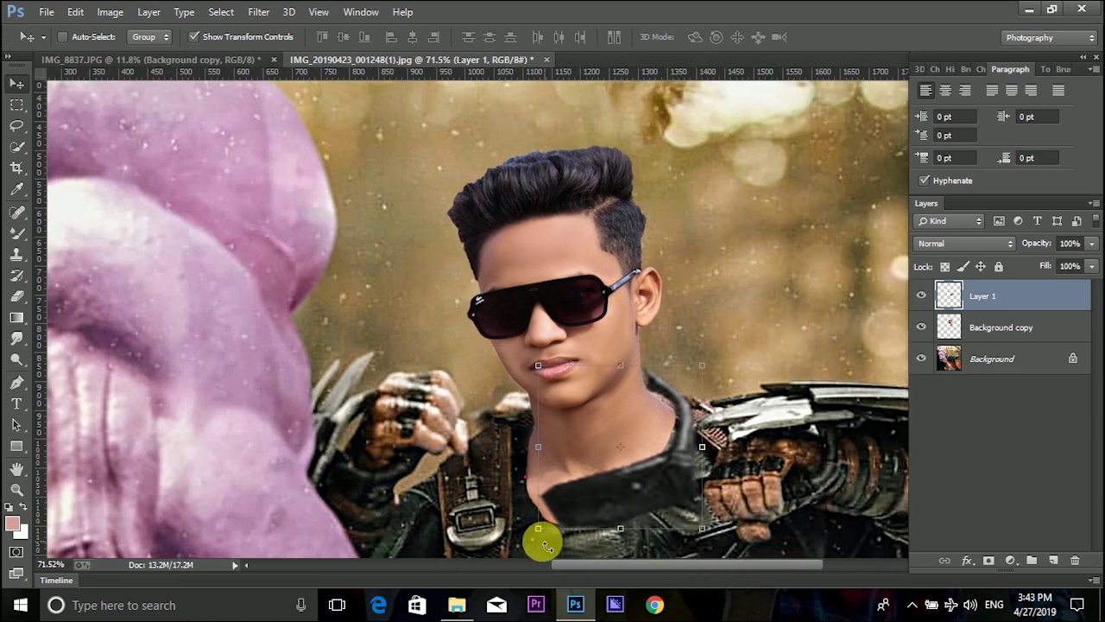
Step: Scale the collar to 66.32% width and 69.37% height, rotate it 4.75° and fit it against the neck
drag(543, 542, 603, 483)
drag(693, 432, 671, 447)
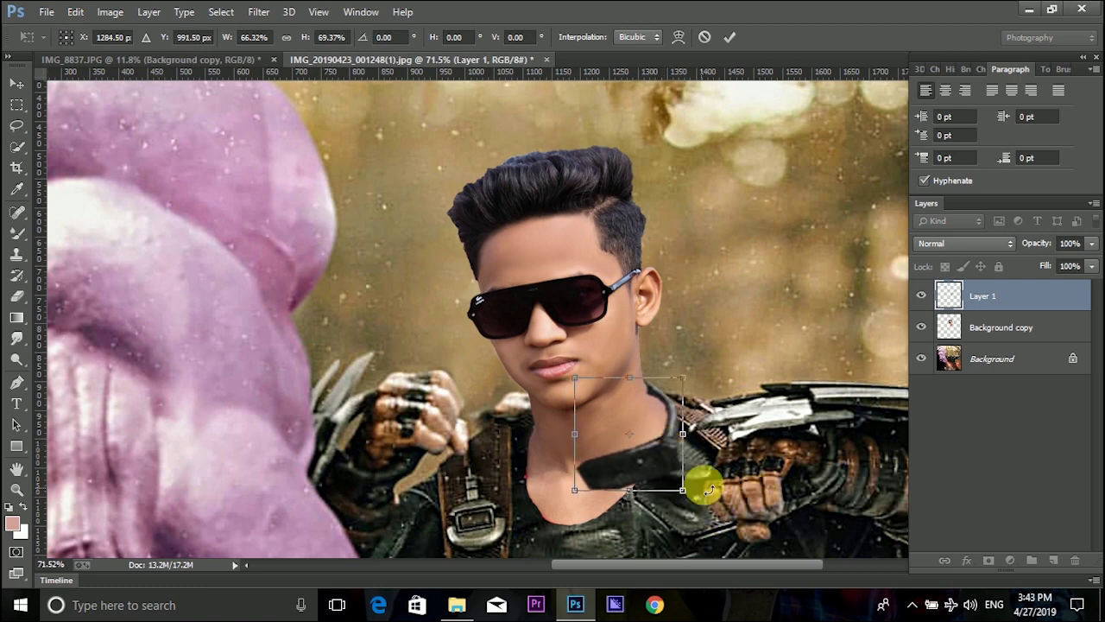
drag(707, 407, 707, 411)
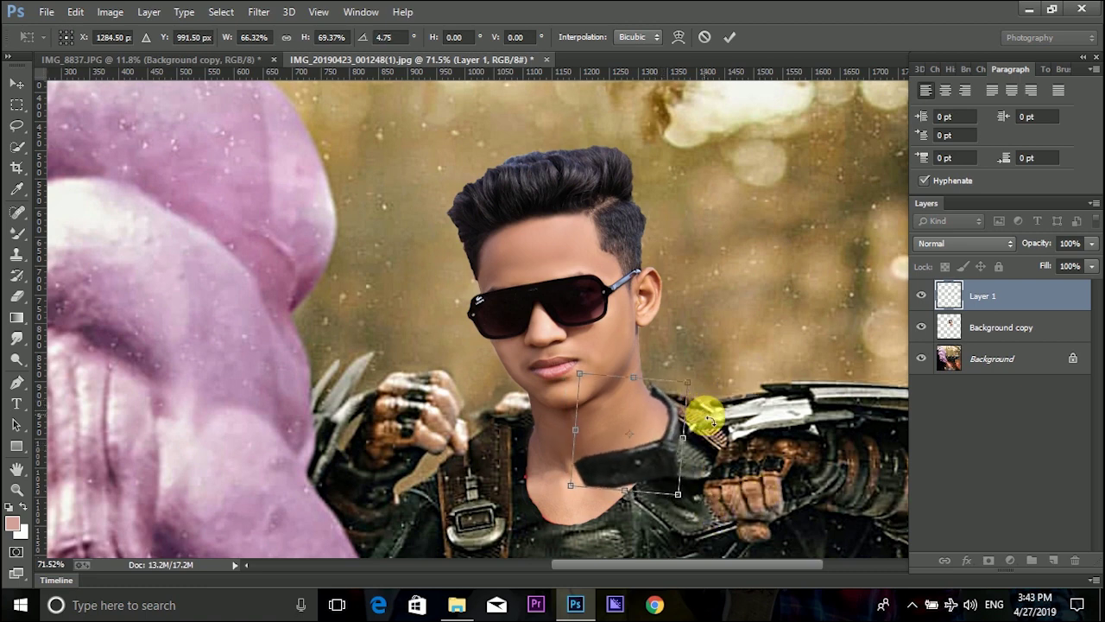
drag(654, 438, 654, 465)
scroll(665, 425, up, 2)
scroll(660, 428, up, 1)
scroll(658, 461, up, 1)
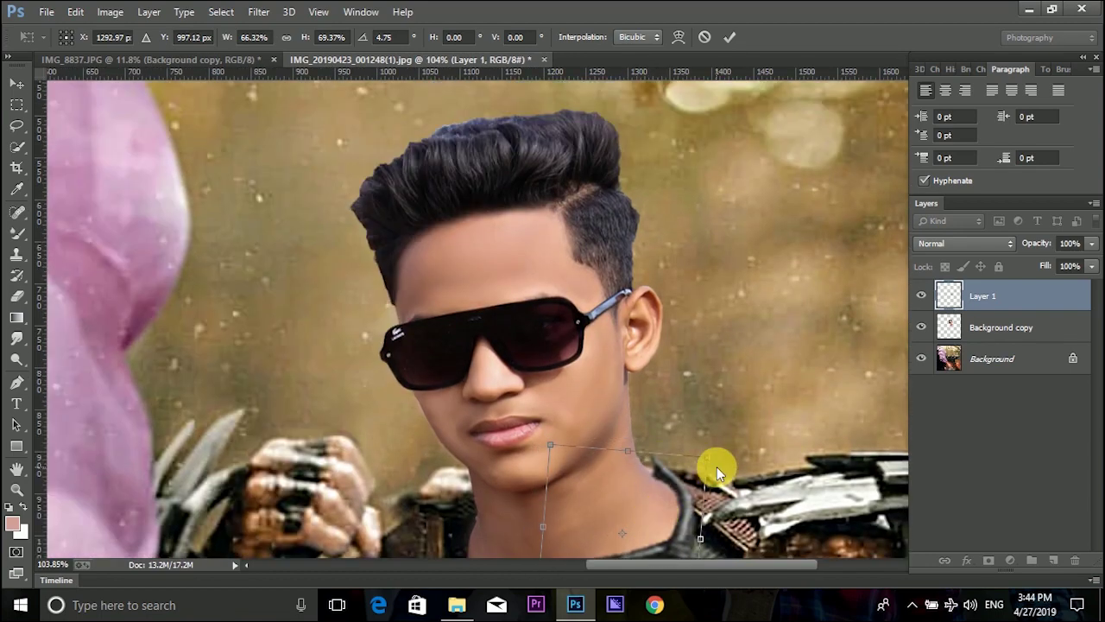
click(728, 39)
Step: Enlarge the collar to about 110% and narrow it slightly to follow the neckline
scroll(743, 419, down, 3)
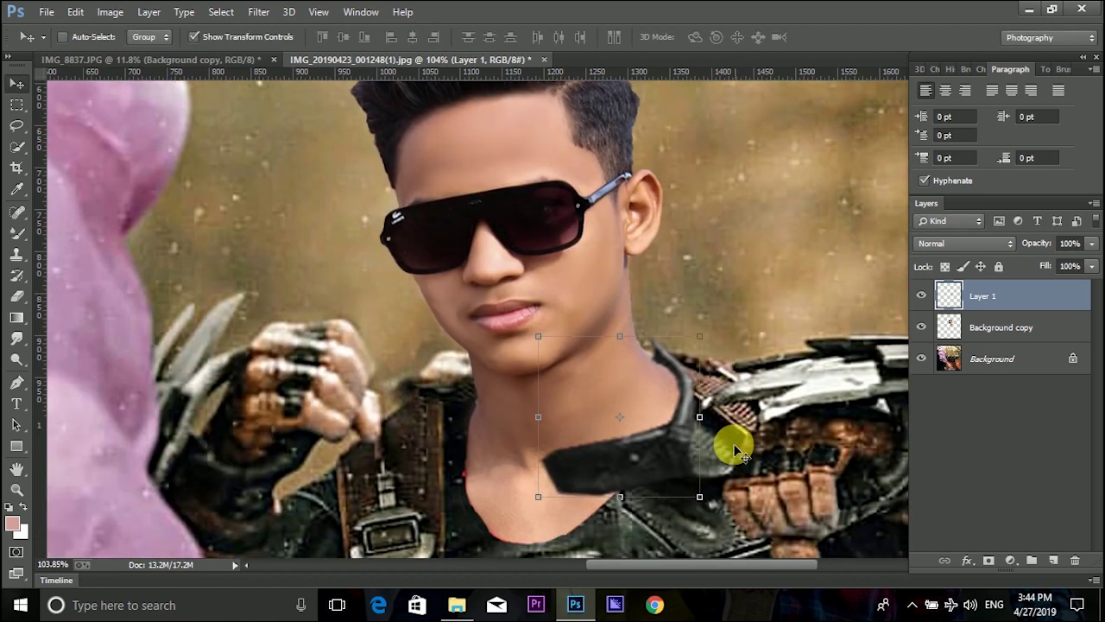
mouse_move(538, 497)
mouse_down()
mouse_move(513, 506)
mouse_move(524, 513)
mouse_up()
mouse_move(620, 483)
mouse_down()
mouse_move(622, 461)
mouse_move(619, 477)
mouse_up()
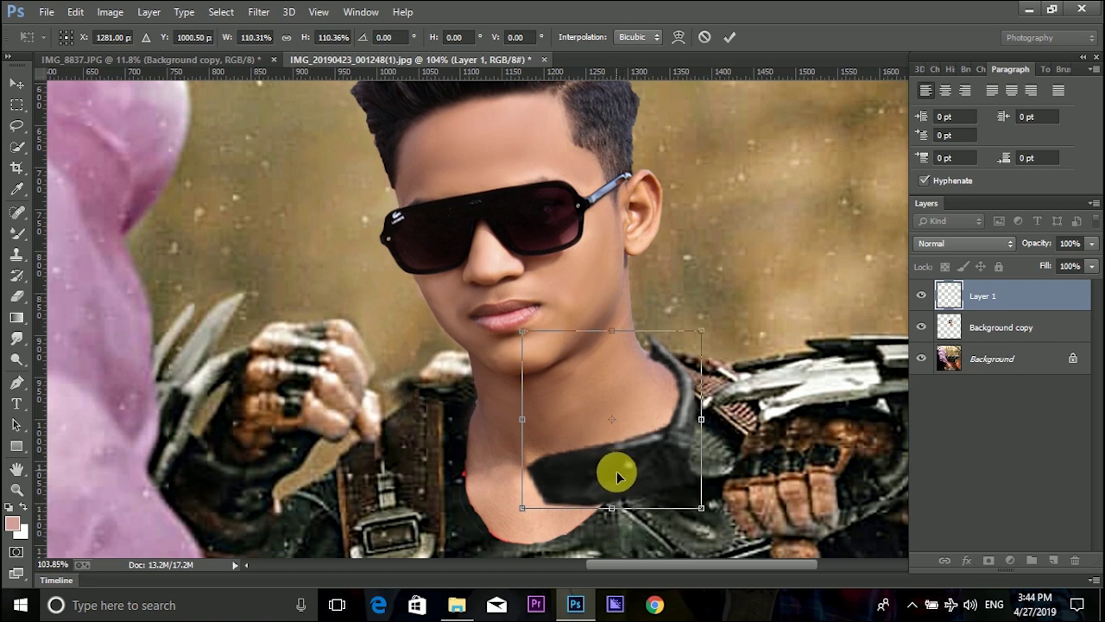
mouse_move(701, 331)
mouse_down()
mouse_move(698, 322)
mouse_move(698, 335)
mouse_up()
click(729, 39)
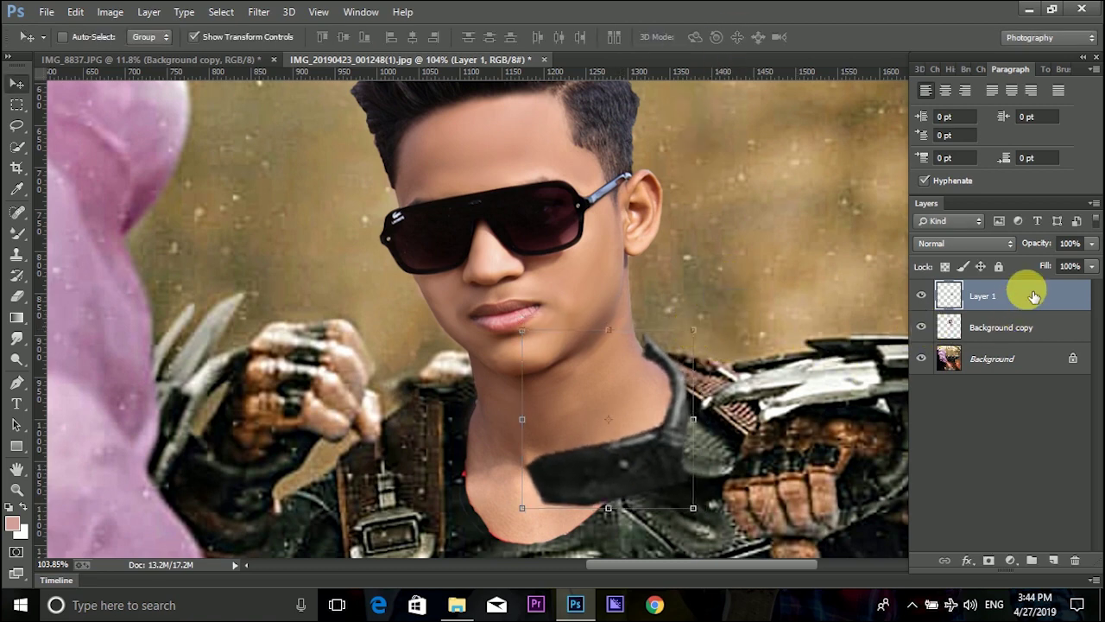
Step: Lower the Background copy layer's opacity to 65% and erase the neck skin below the collar with the 26 px Eraser
click(1019, 327)
mouse_move(1045, 266)
mouse_down()
mouse_move(1031, 275)
mouse_move(1055, 275)
mouse_move(1037, 253)
mouse_up()
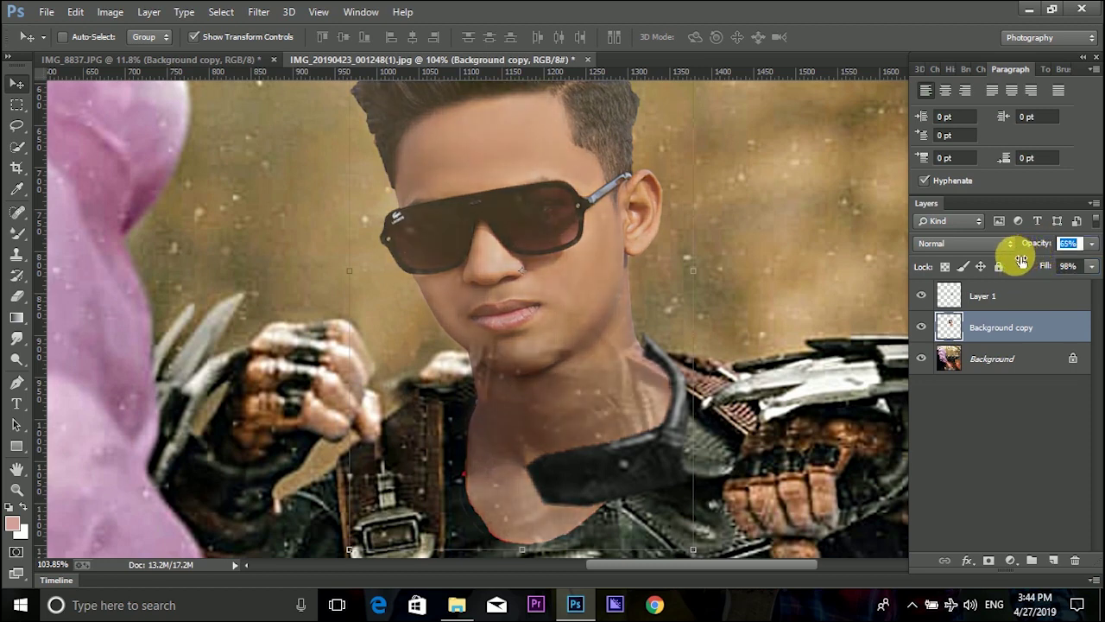
click(17, 301)
right_click(294, 405)
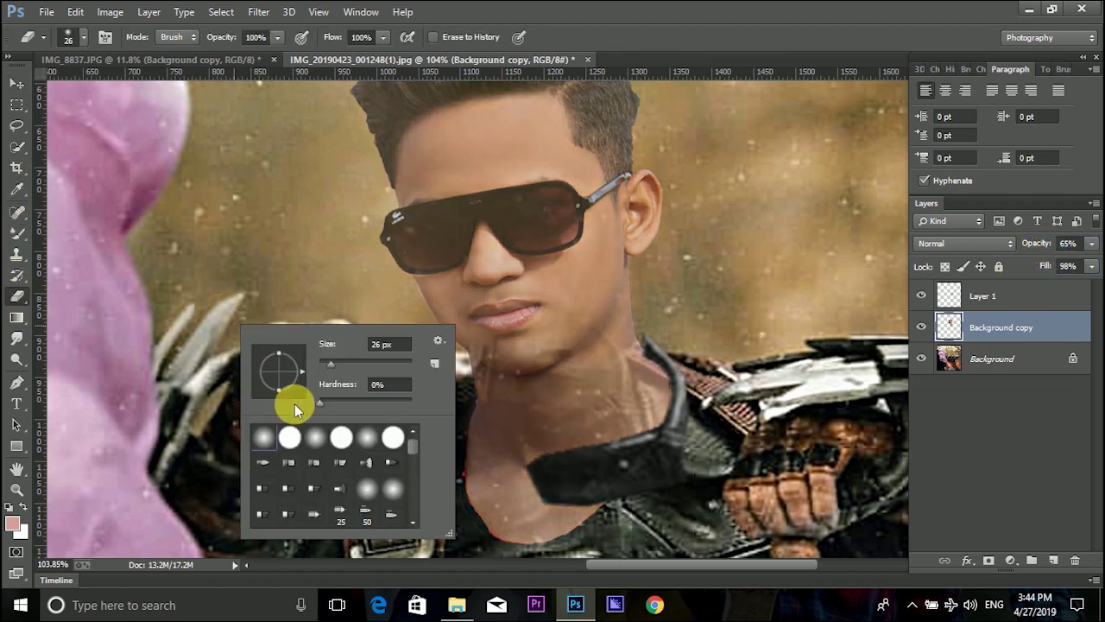
key(Escape)
scroll(530, 518, up, 3)
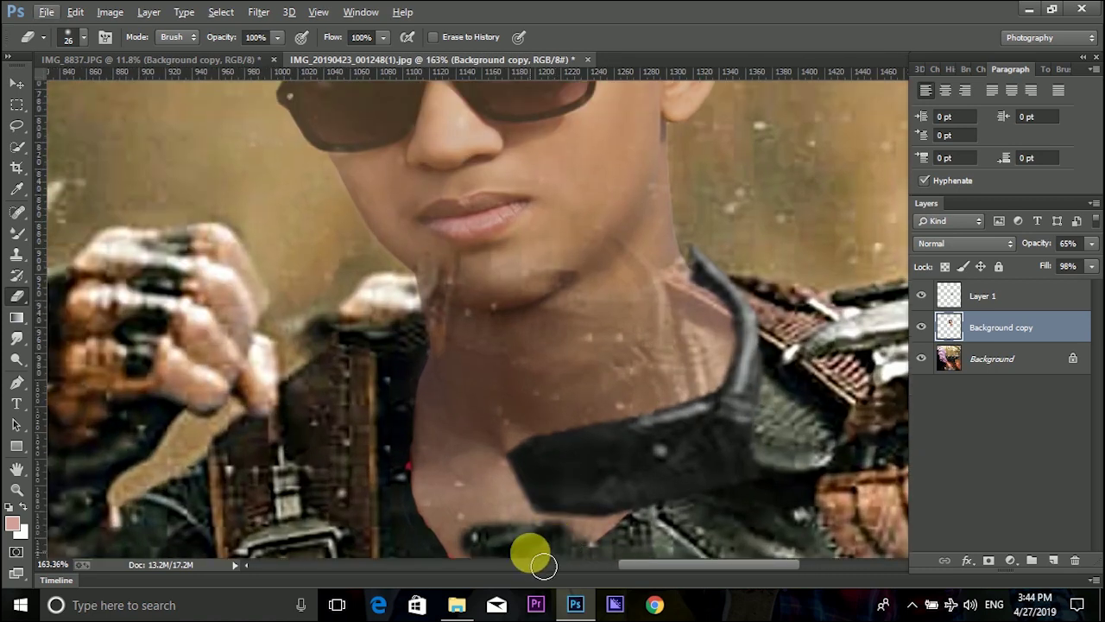
mouse_move(571, 548)
mouse_down()
mouse_move(438, 470)
mouse_move(392, 412)
mouse_move(497, 506)
mouse_move(397, 390)
mouse_move(615, 541)
mouse_move(659, 545)
mouse_move(624, 536)
mouse_move(653, 533)
mouse_move(433, 473)
mouse_move(397, 393)
mouse_move(437, 448)
mouse_move(429, 373)
mouse_move(437, 449)
mouse_move(584, 529)
mouse_move(522, 520)
mouse_up()
scroll(535, 509, down, 2)
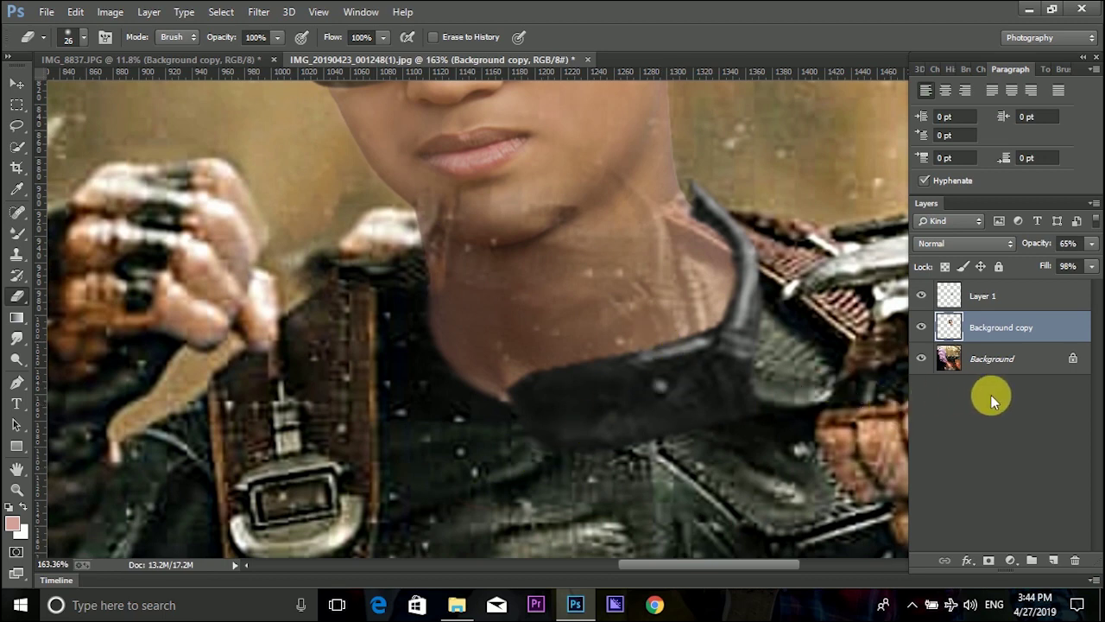
Step: Restore the Background copy layer's opacity to 100%
click(980, 296)
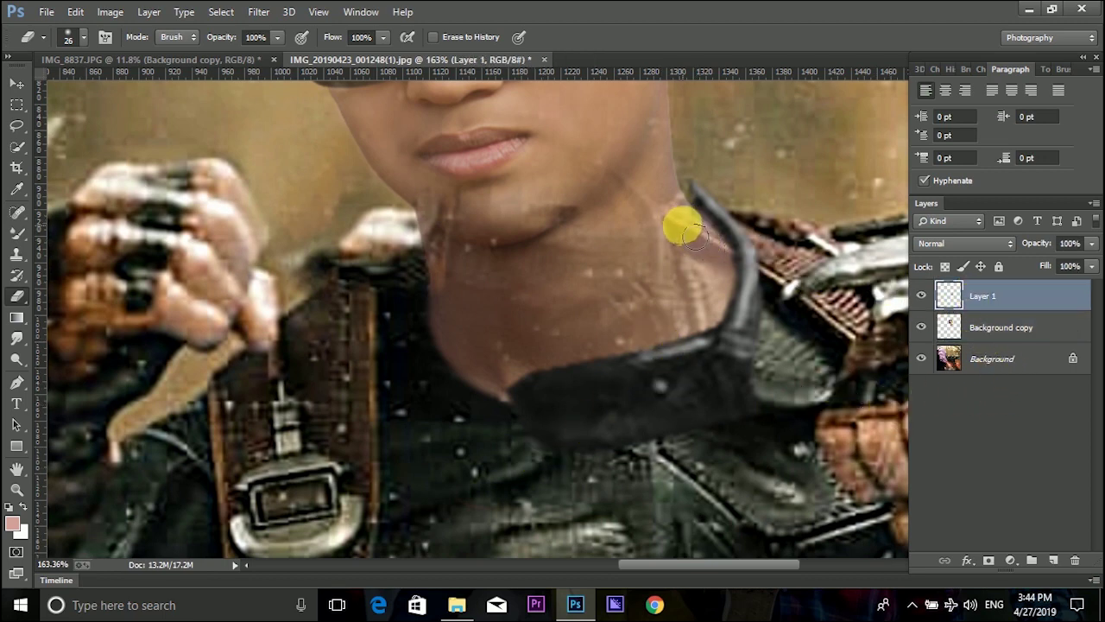
click(987, 336)
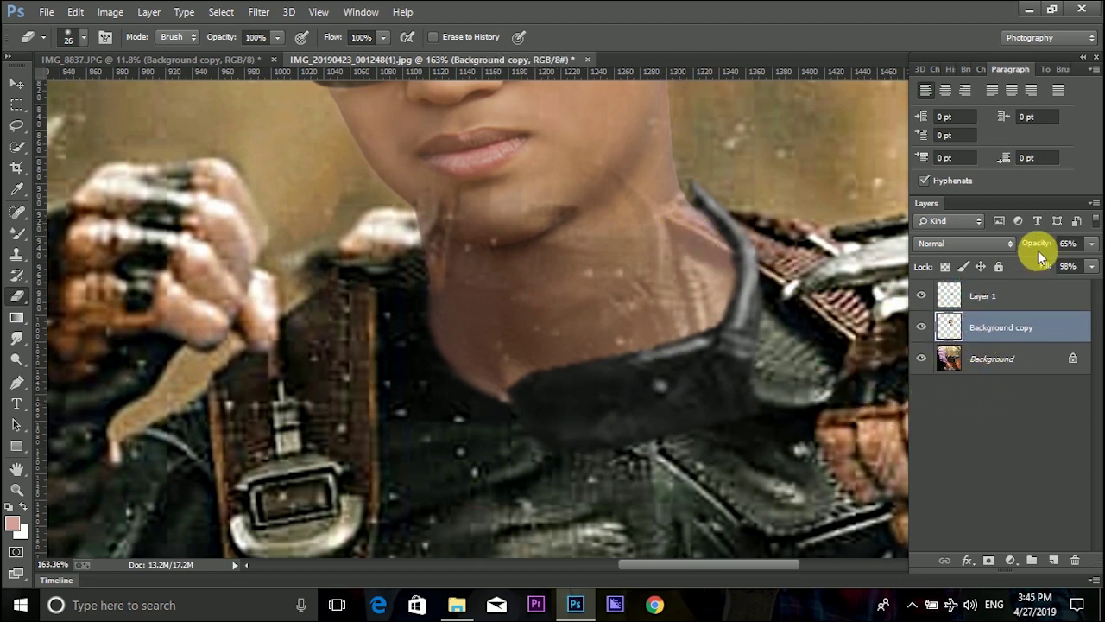
drag(1048, 248, 1095, 245)
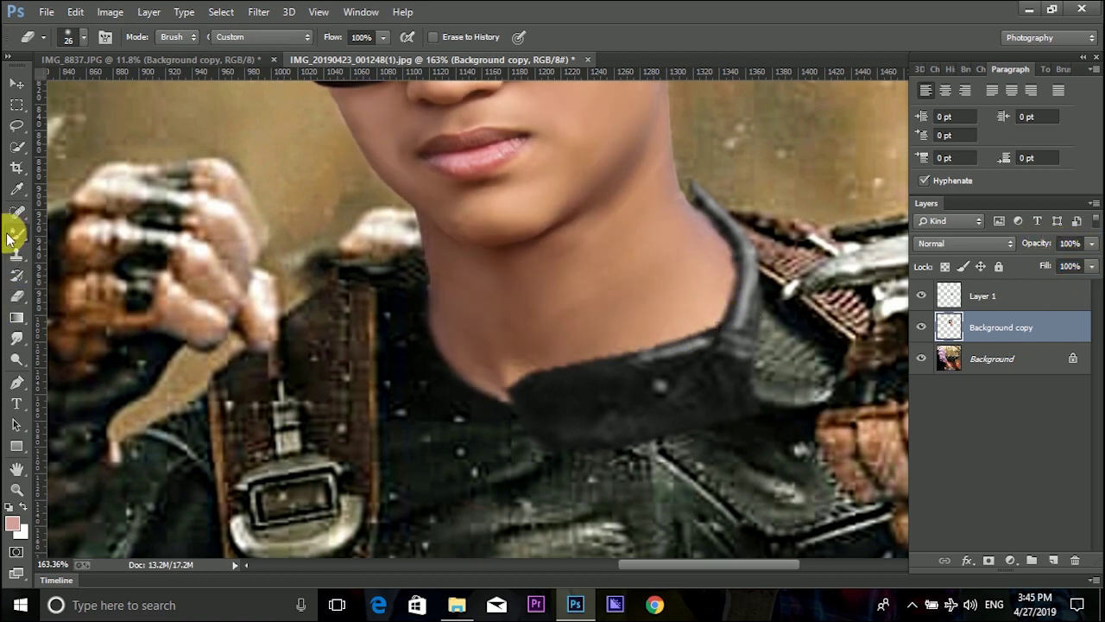
Step: Switch to the Brush tool and set the foreground colour to near-black 070707
drag(17, 232, 49, 247)
click(12, 522)
click(240, 494)
drag(240, 493, 181, 524)
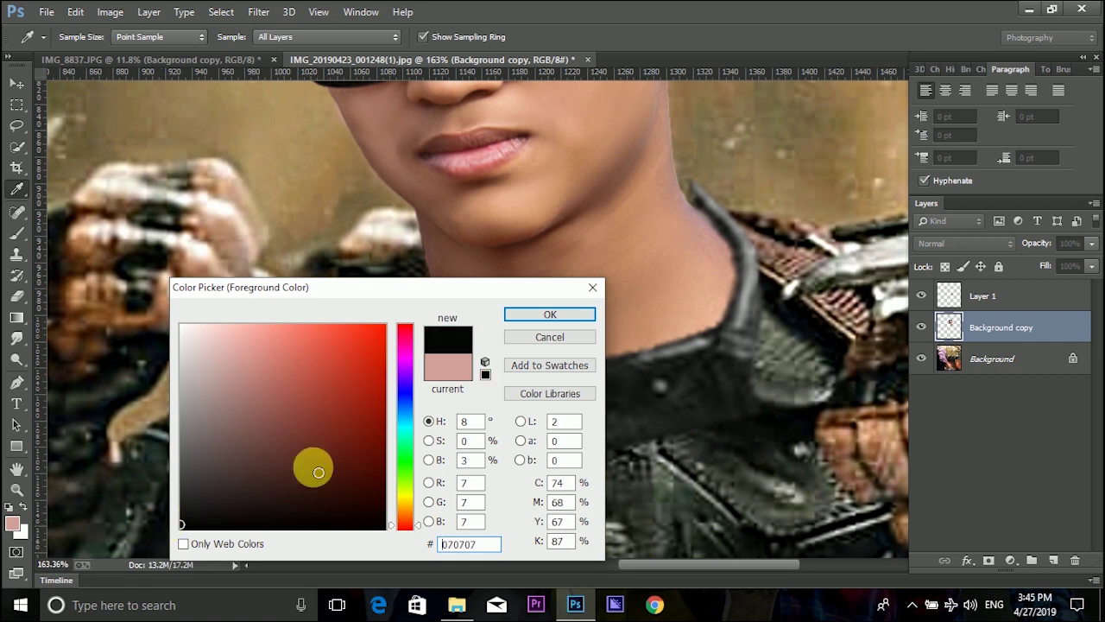
click(550, 314)
Step: On a new layer above Layer 1, paint soft dark shading where neck meets collar with a 48 px brush at 21% opacity, 27% flow
click(1002, 306)
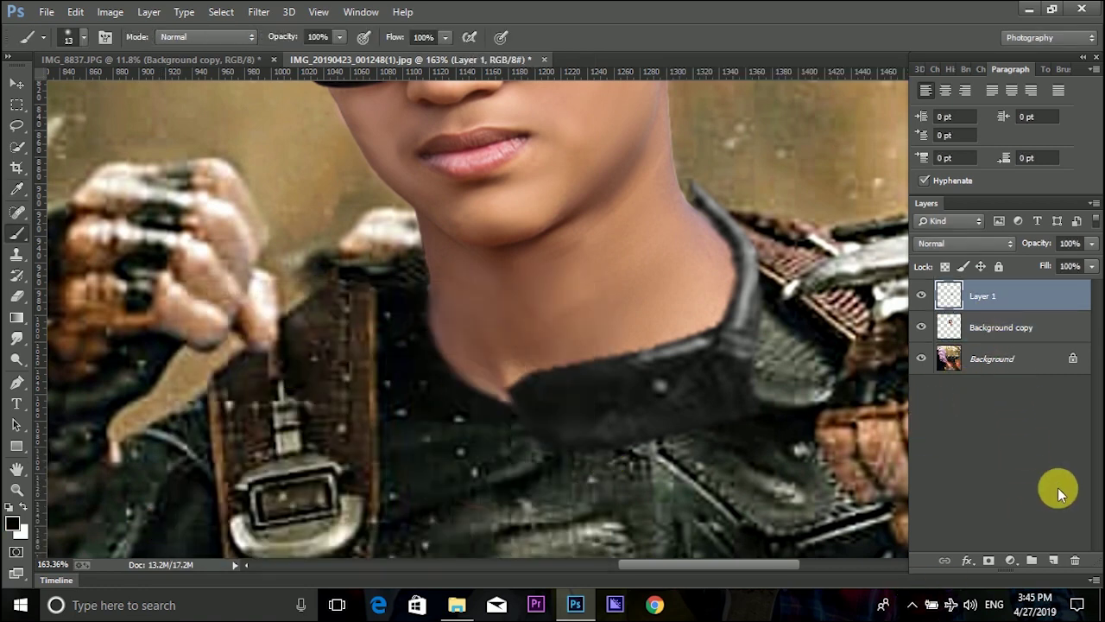
click(1055, 561)
right_click(453, 323)
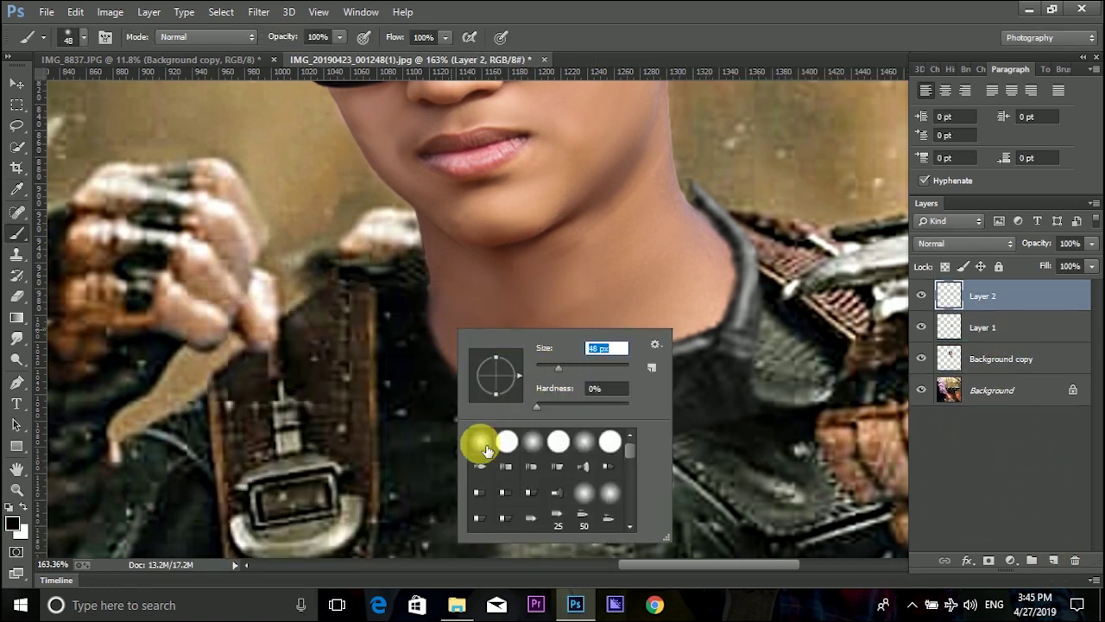
drag(290, 38, 263, 53)
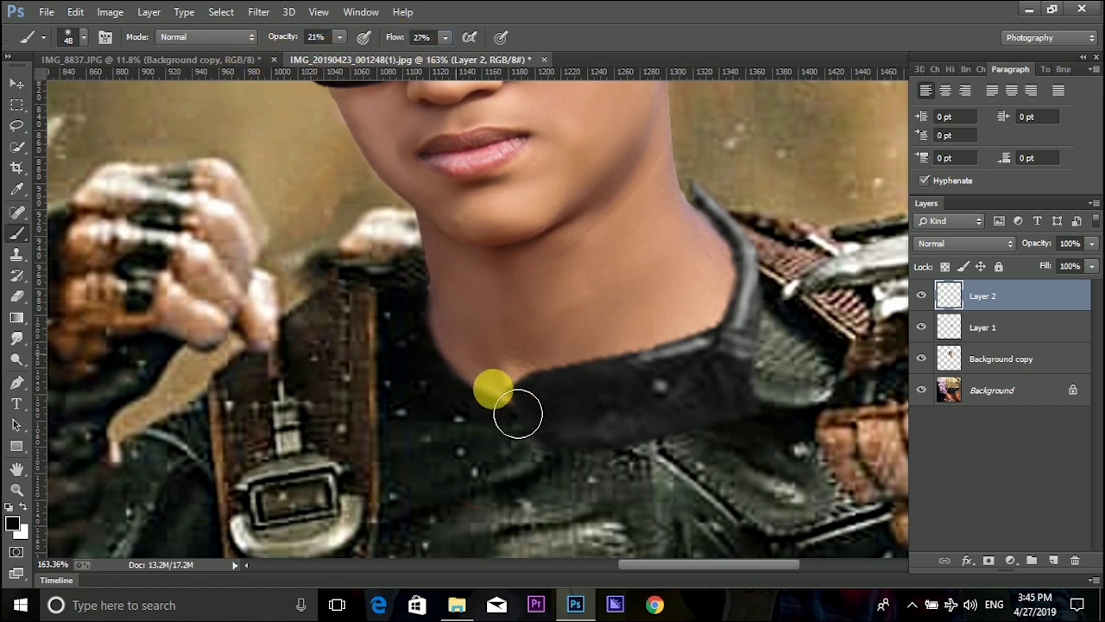
mouse_move(555, 388)
mouse_down()
mouse_move(734, 336)
mouse_move(747, 268)
mouse_move(575, 398)
mouse_move(512, 428)
mouse_move(498, 374)
mouse_move(465, 351)
mouse_move(521, 402)
mouse_move(473, 333)
mouse_move(557, 410)
mouse_move(692, 351)
mouse_move(500, 364)
mouse_move(461, 332)
mouse_move(512, 398)
mouse_move(680, 351)
mouse_move(736, 310)
mouse_move(634, 336)
mouse_move(575, 378)
mouse_up()
scroll(540, 372, down, 1)
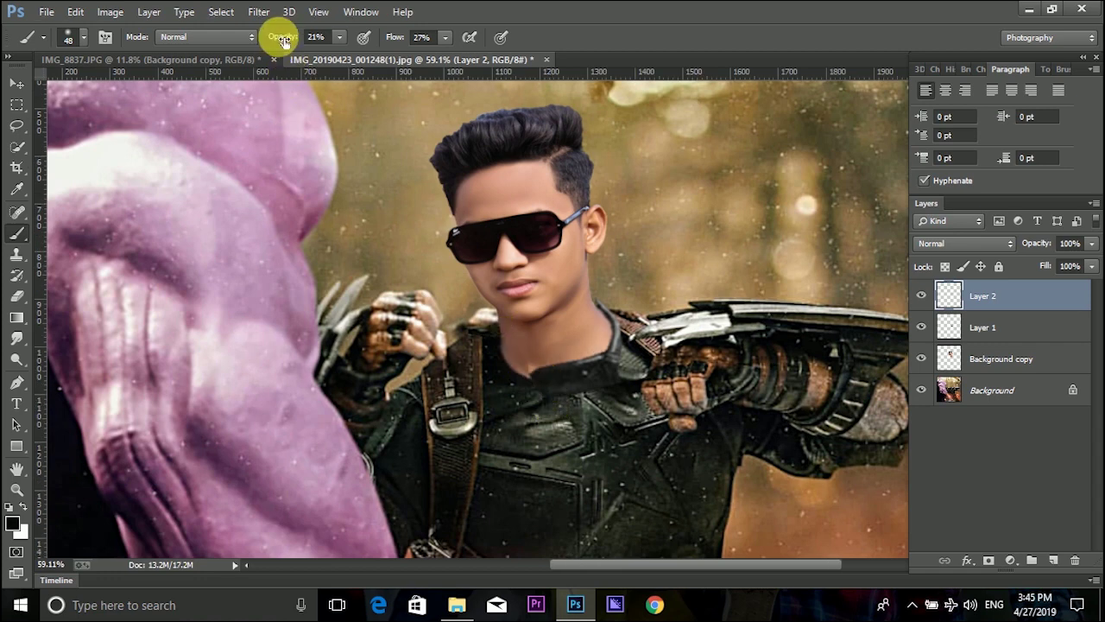
Step: Paint more shadow along the collar with a 69 px soft brush at 49% opacity
right_click(501, 353)
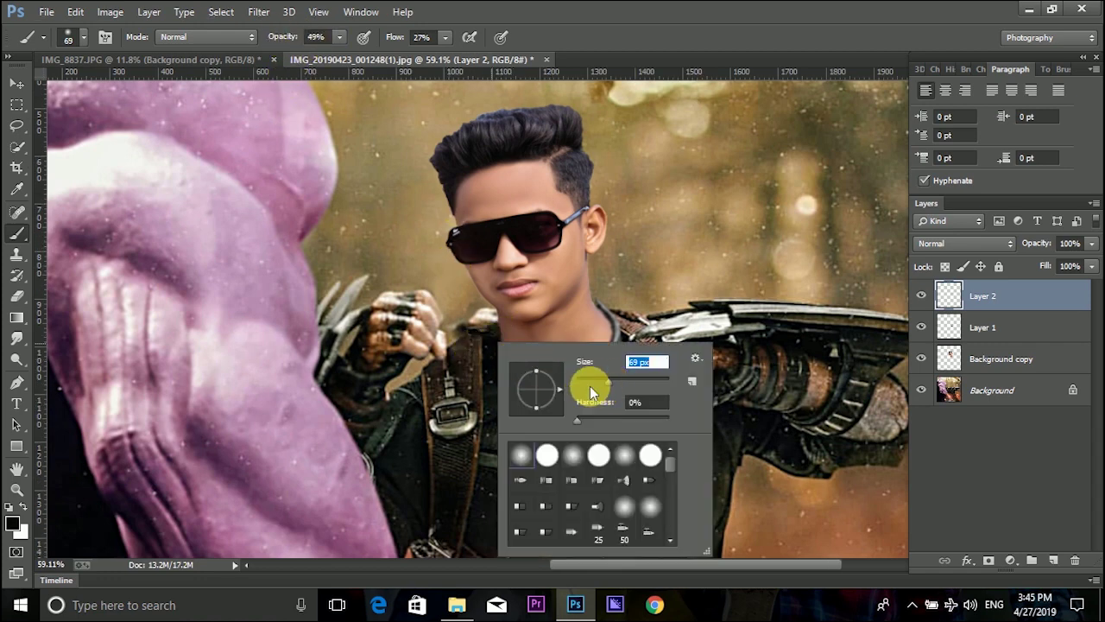
key(Return)
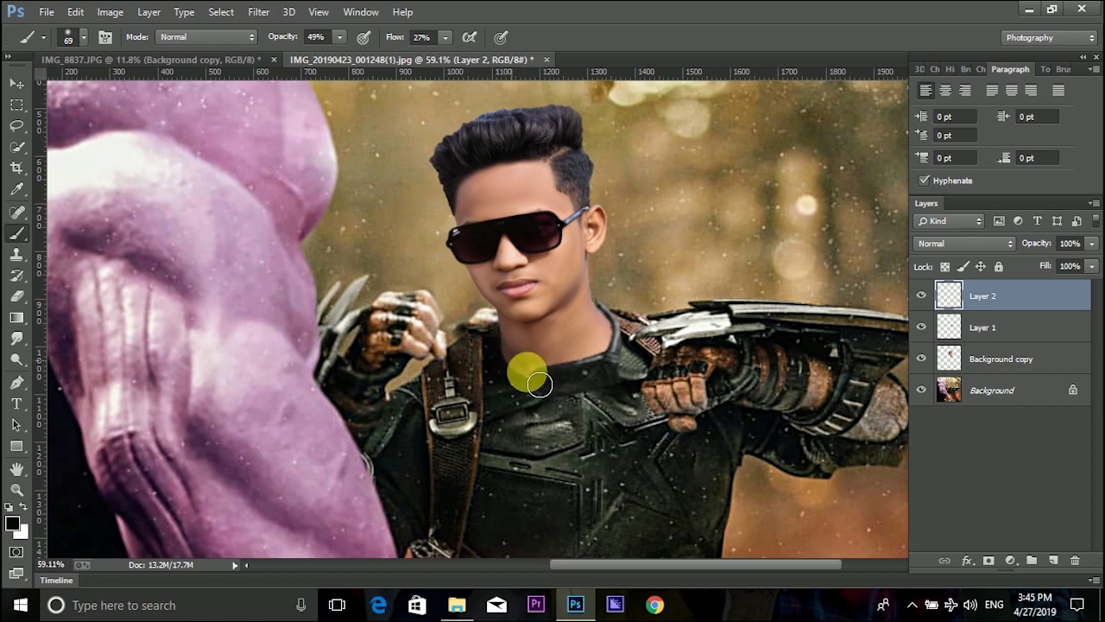
drag(583, 371, 625, 344)
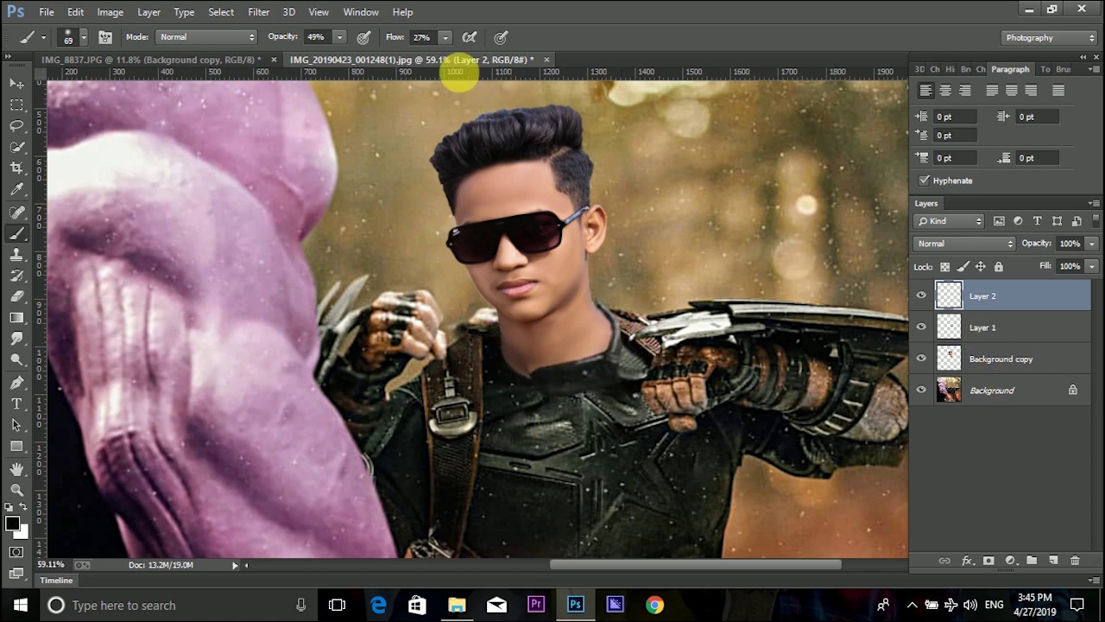
Step: Transform the Layer 2 shading to 116.17% width and 138.04% height, rotate it -14.98° and align it with the collar
click(16, 83)
mouse_move(637, 321)
mouse_down()
mouse_move(659, 309)
mouse_move(652, 327)
mouse_up()
drag(431, 399, 416, 439)
mouse_move(564, 398)
mouse_down()
mouse_move(597, 389)
mouse_move(582, 395)
mouse_up()
drag(716, 379, 719, 335)
drag(624, 390, 618, 370)
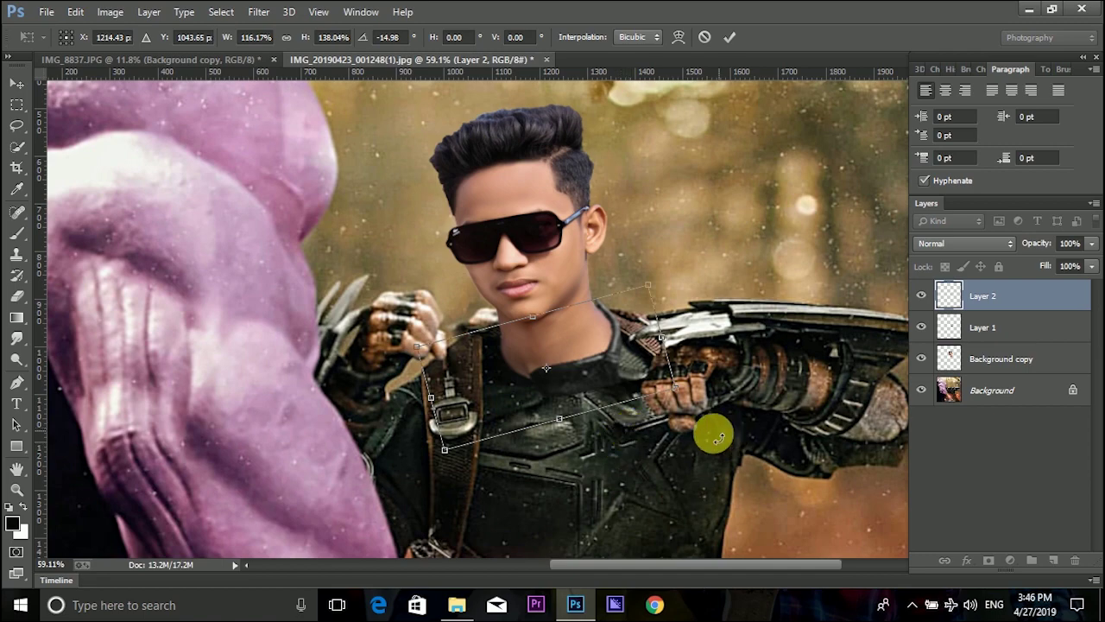
click(730, 36)
Step: Set the Background copy layer's fill to 100%
click(997, 336)
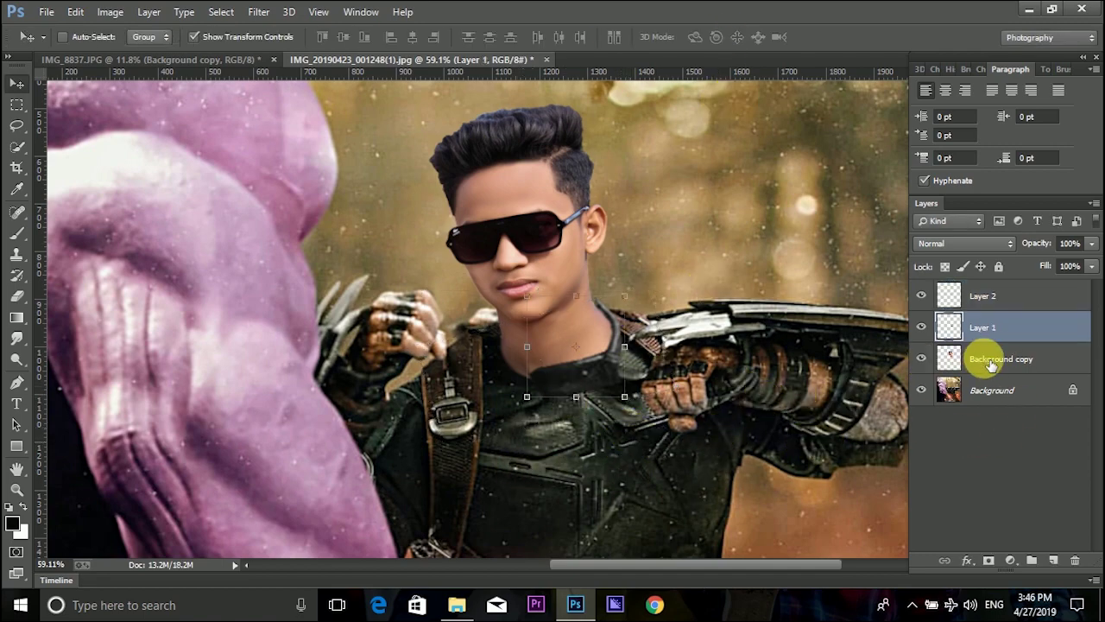
click(990, 364)
scroll(585, 388, up, 2)
drag(1048, 267, 1075, 269)
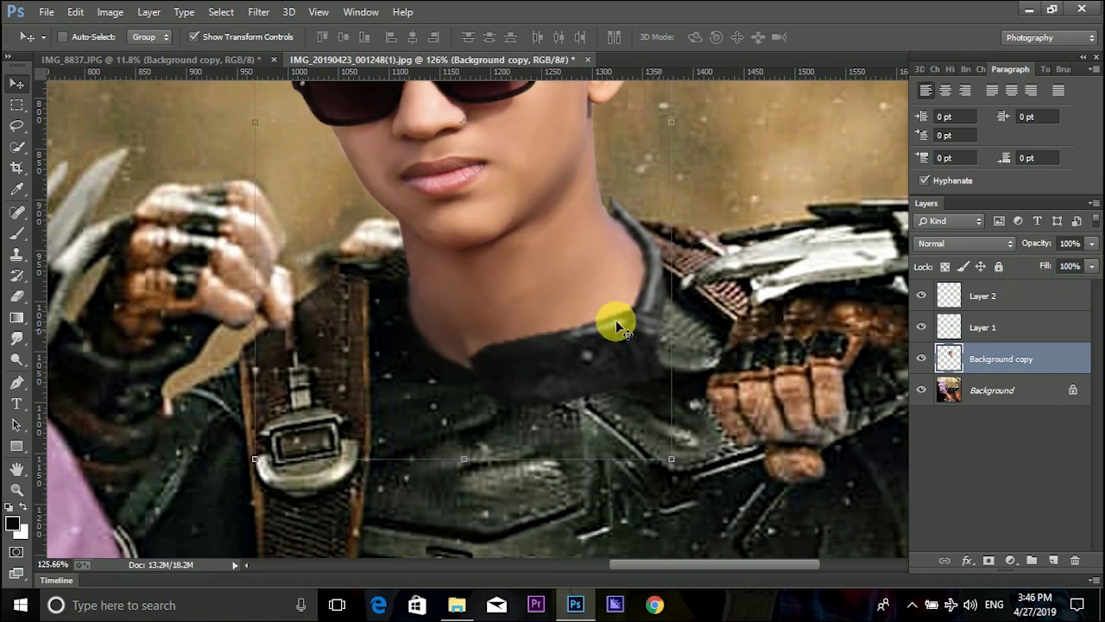
Step: Check the whole composite and flatten all layers into a single background
scroll(612, 316, down, 5)
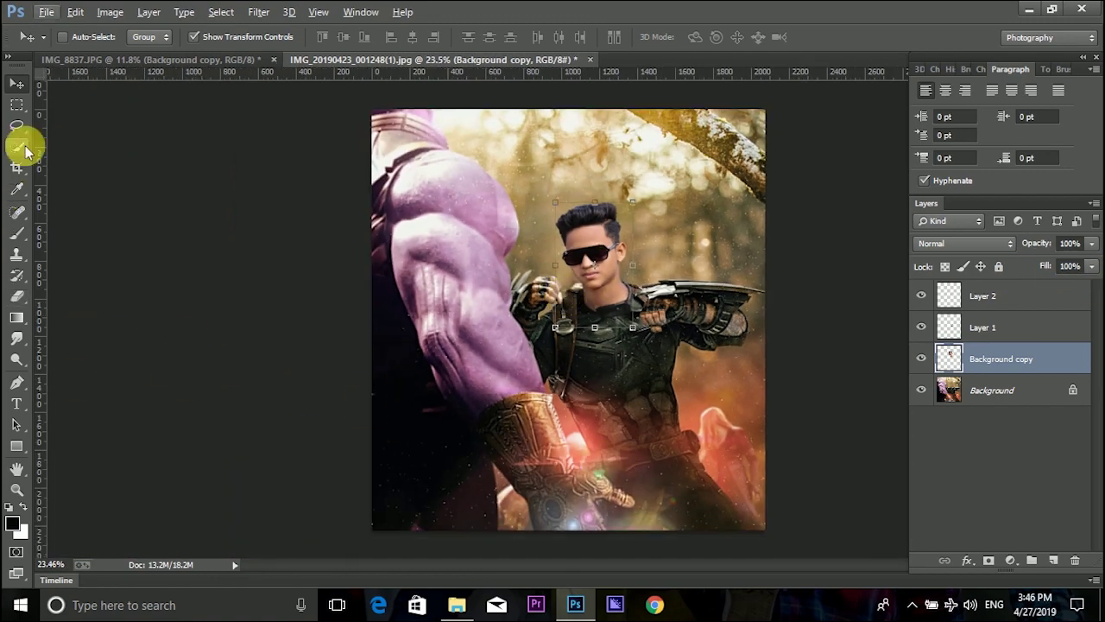
scroll(570, 272, up, 5)
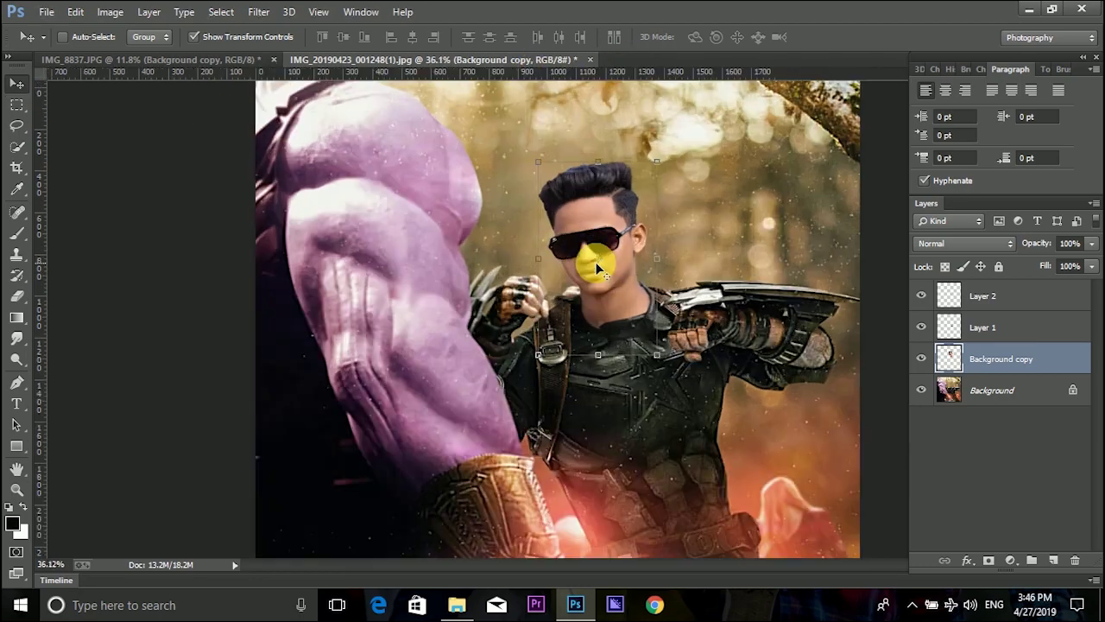
scroll(708, 296, up, 1)
scroll(570, 240, down, 1)
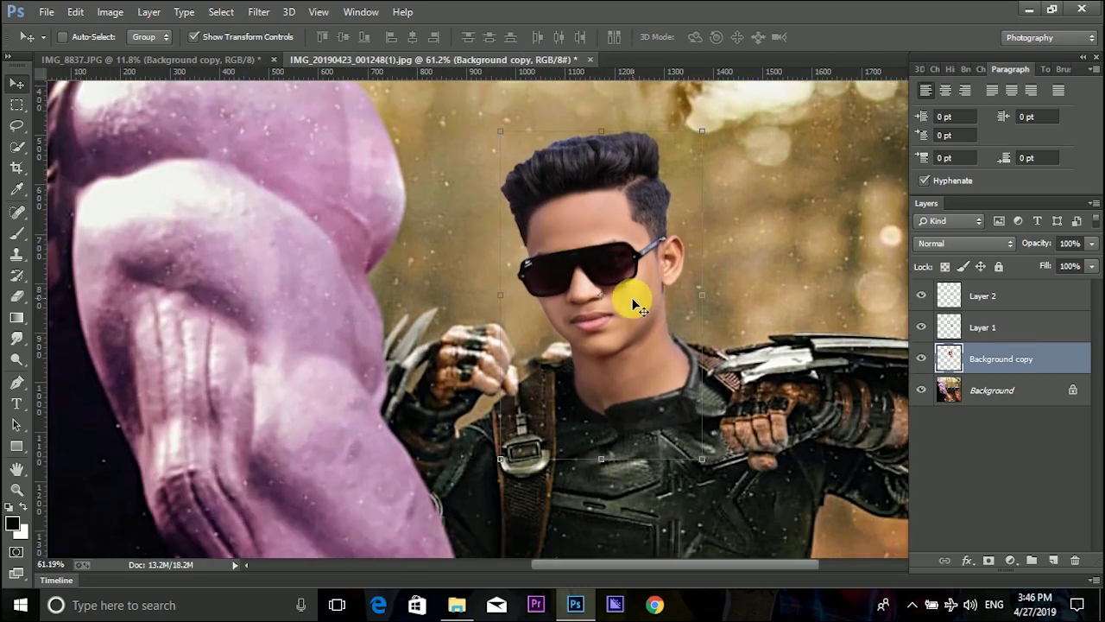
right_click(986, 301)
click(744, 478)
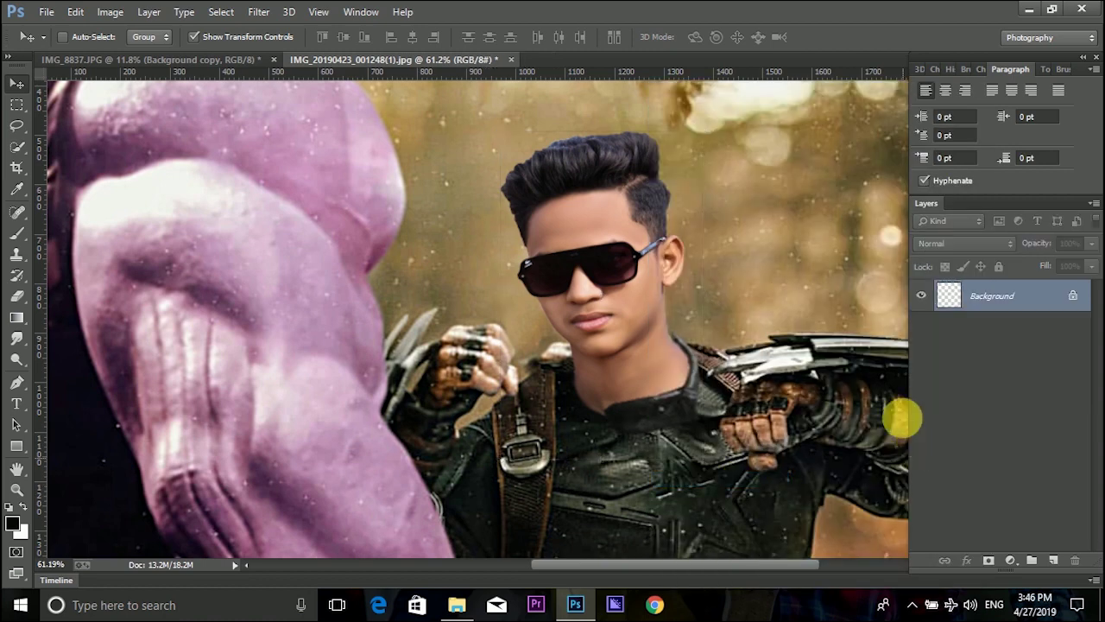
Step: Unlock the flattened background layer and duplicate it
click(1073, 296)
drag(1036, 309, 1054, 561)
Step: Blend the skin along the cheek's outer edge below the sunglasses with the 26 px Mixer Brush
click(21, 240)
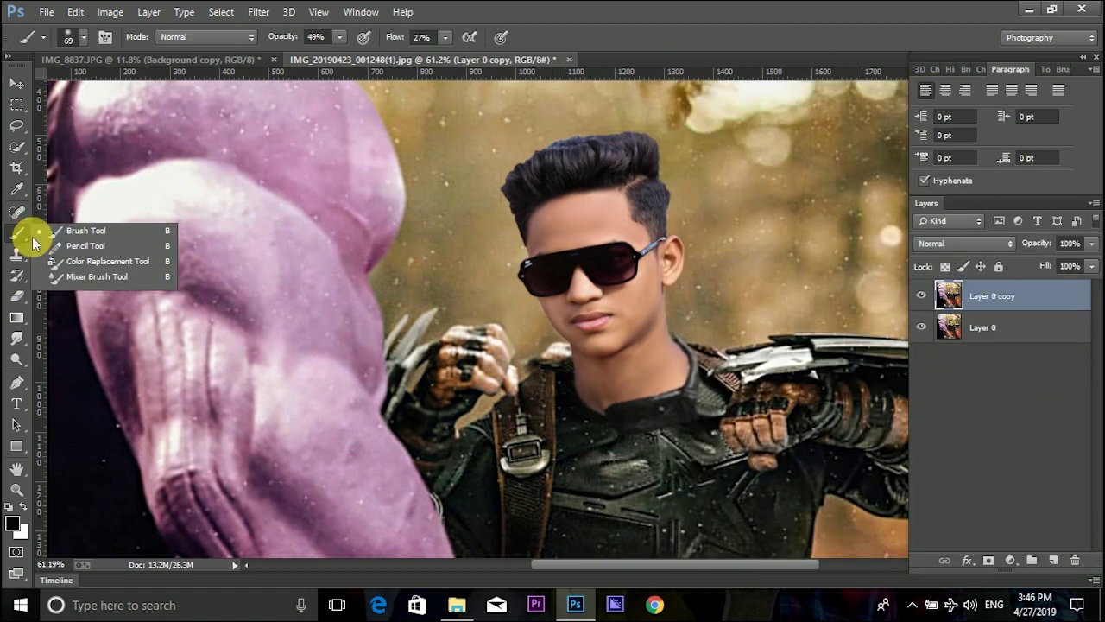
click(87, 276)
scroll(565, 318, up, 1)
scroll(565, 318, up, 15)
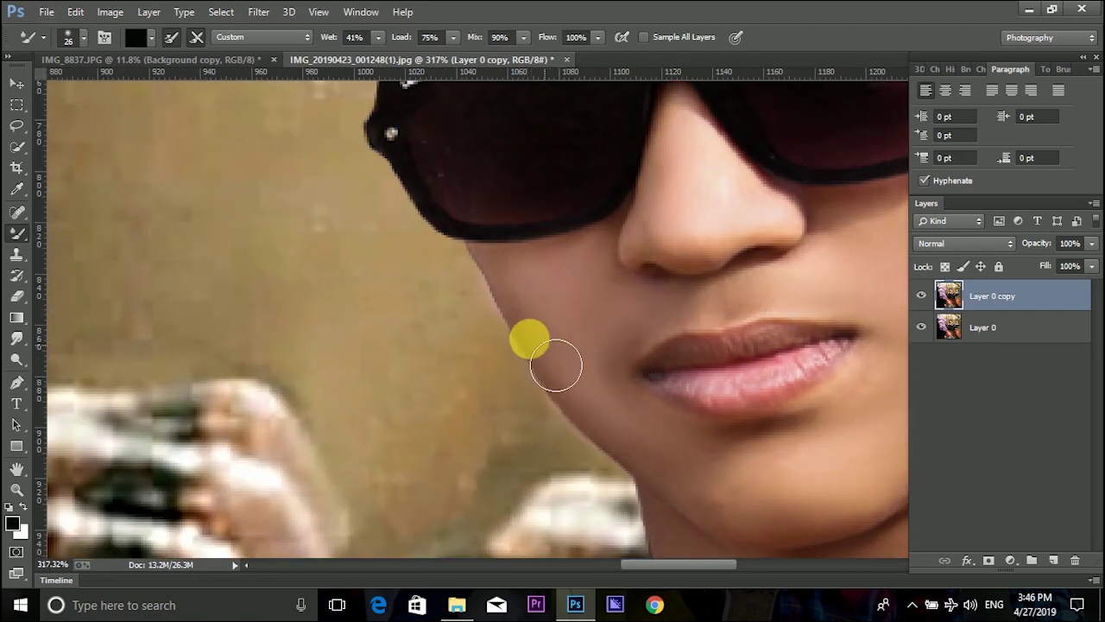
mouse_move(557, 364)
mouse_down()
mouse_move(565, 299)
mouse_move(601, 293)
mouse_move(571, 323)
mouse_move(596, 395)
mouse_move(645, 427)
mouse_move(638, 407)
mouse_move(618, 411)
mouse_move(612, 328)
mouse_move(555, 310)
mouse_move(592, 358)
mouse_up()
scroll(595, 345, down, 14)
scroll(678, 366, down, 3)
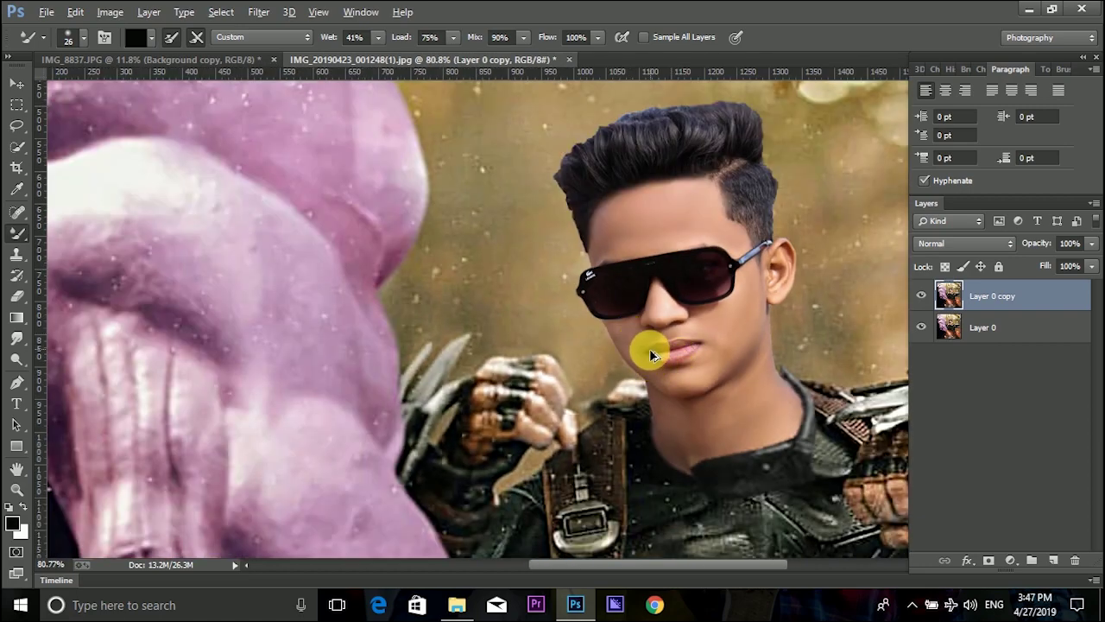
Step: Sample the brown skin tone #976852 from the cheek beside the mouth as the foreground colour for the Mixer Brush
scroll(639, 335, up, 5)
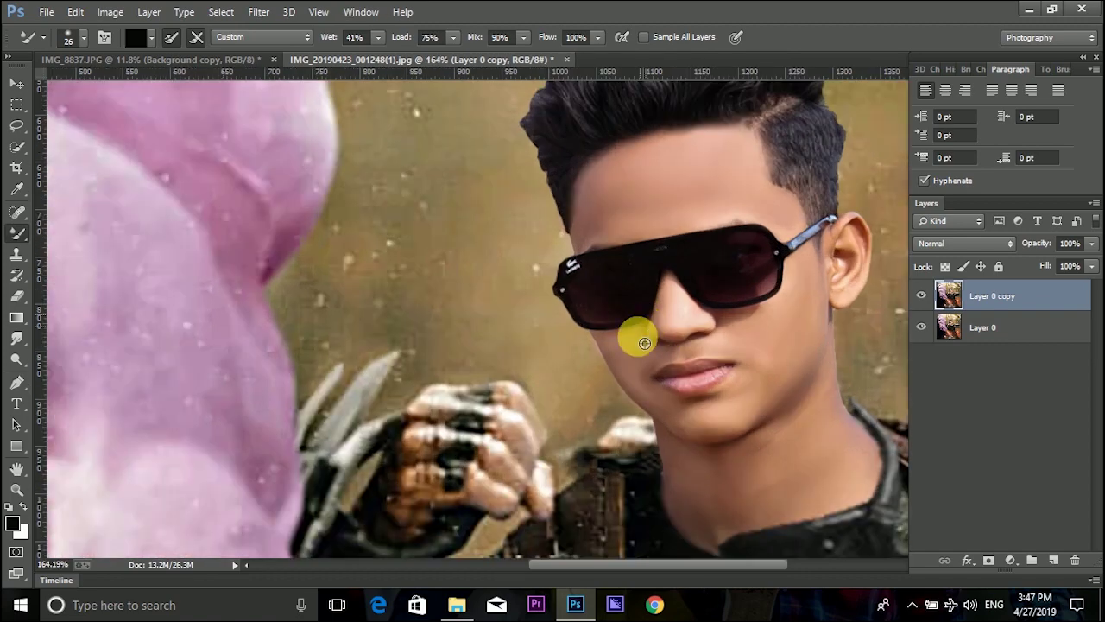
click(13, 522)
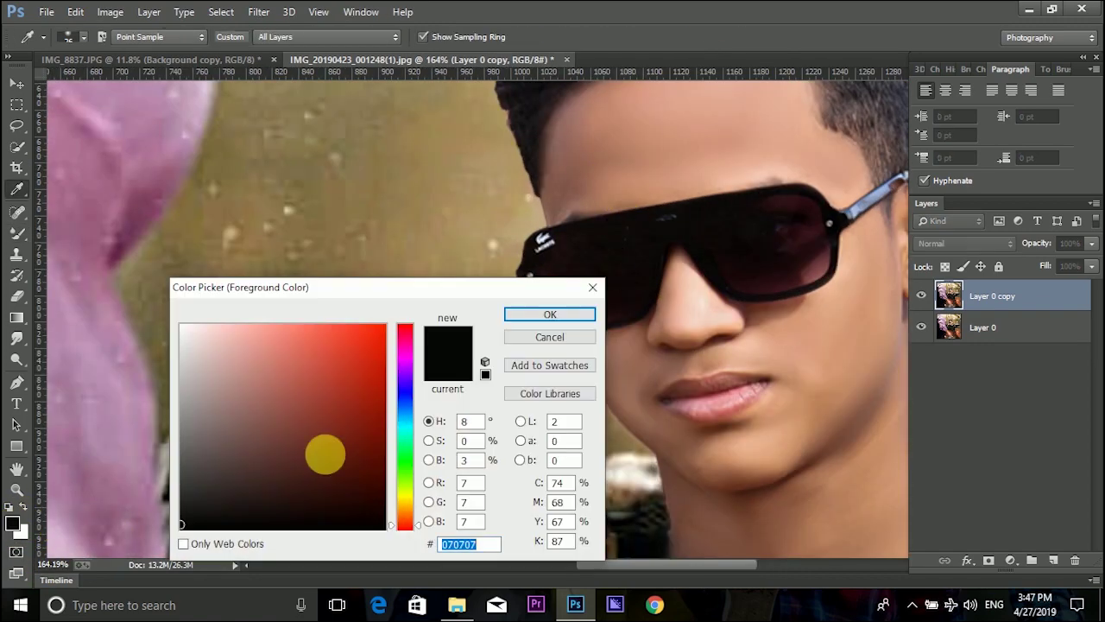
click(636, 397)
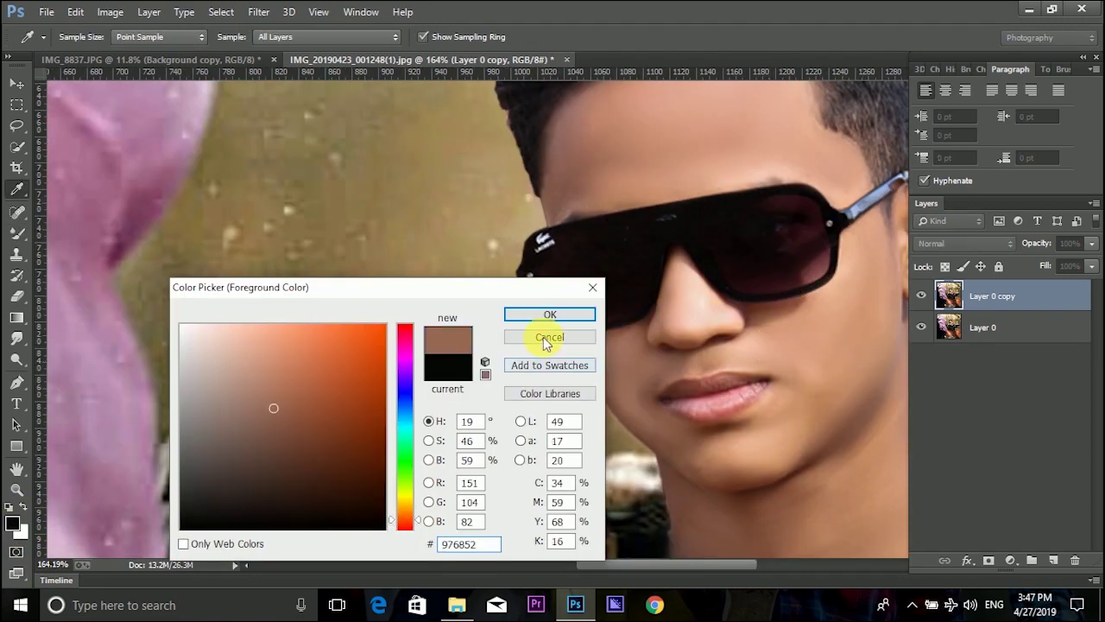
click(518, 315)
key(b)
scroll(605, 372, up, 5)
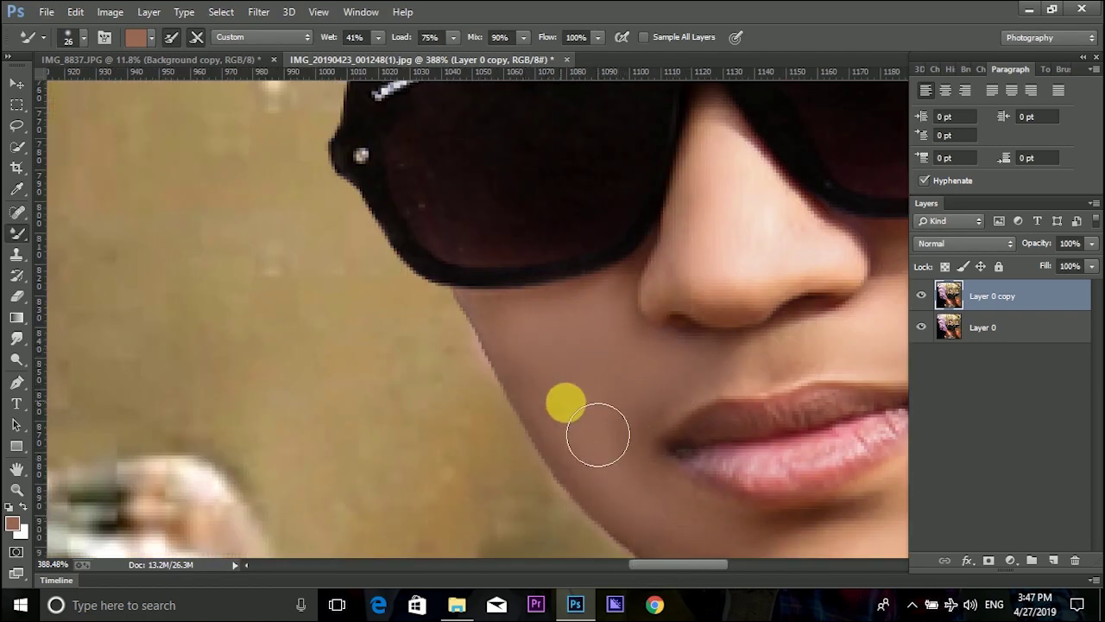
scroll(614, 410, down, 10)
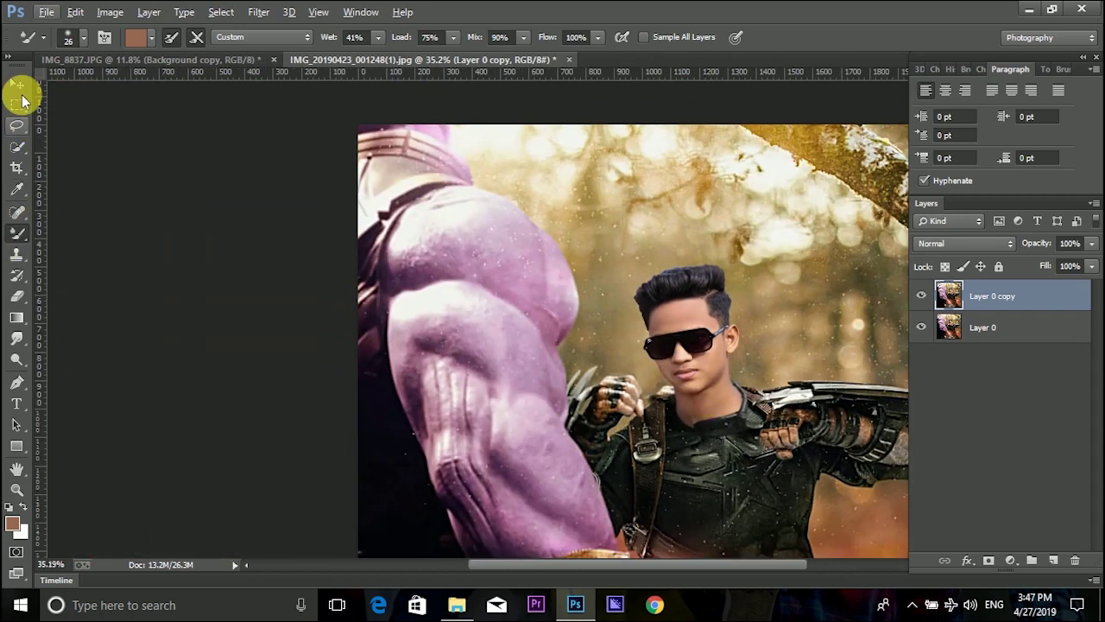
Step: Open particules(1) from the new folder and place its sparks image as a new layer on the composite
click(20, 90)
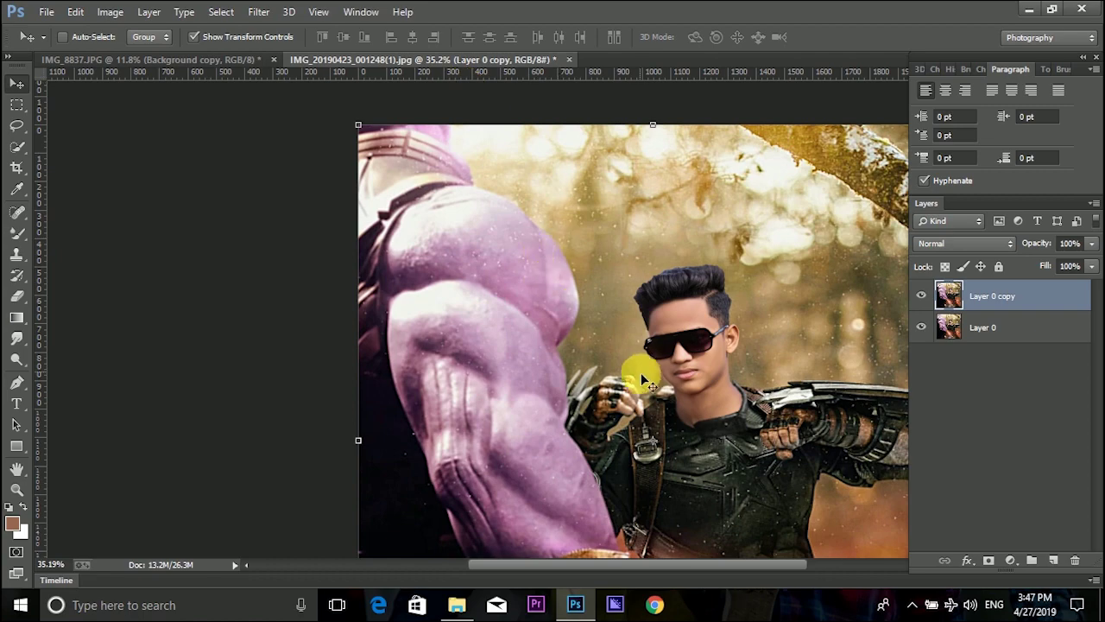
scroll(654, 380, up, 5)
scroll(732, 337, down, 3)
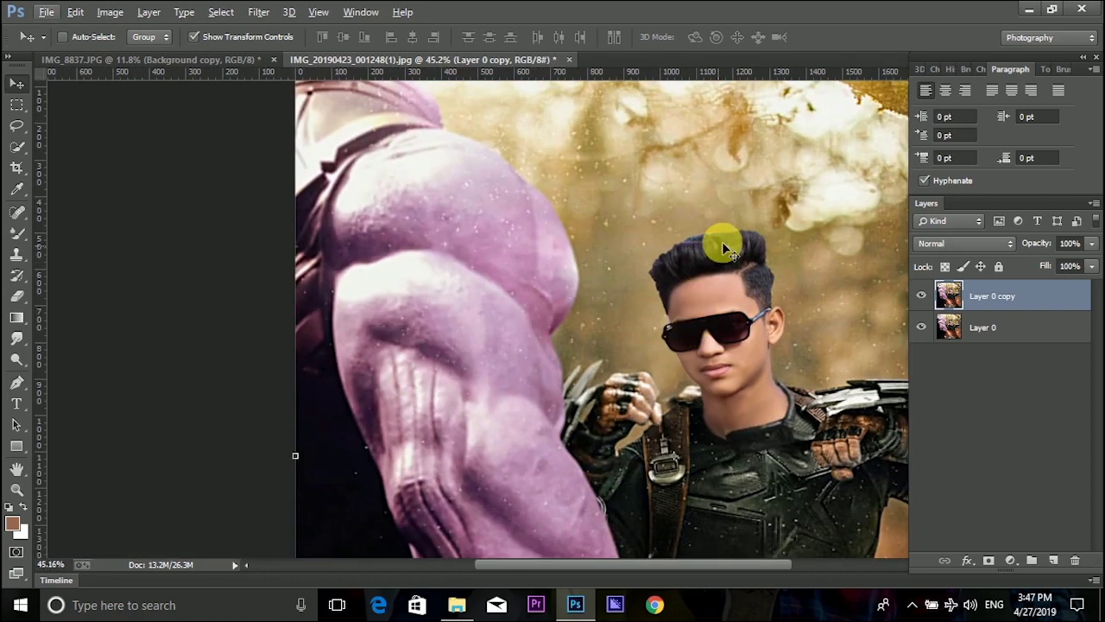
scroll(723, 242, down, 6)
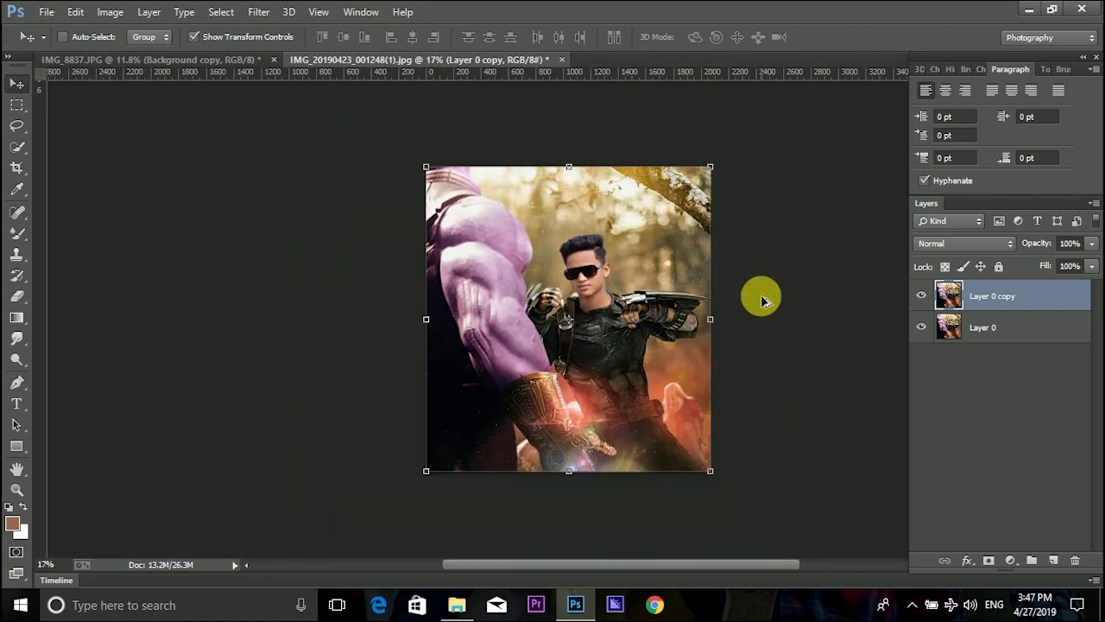
scroll(728, 267, up, 3)
click(259, 12)
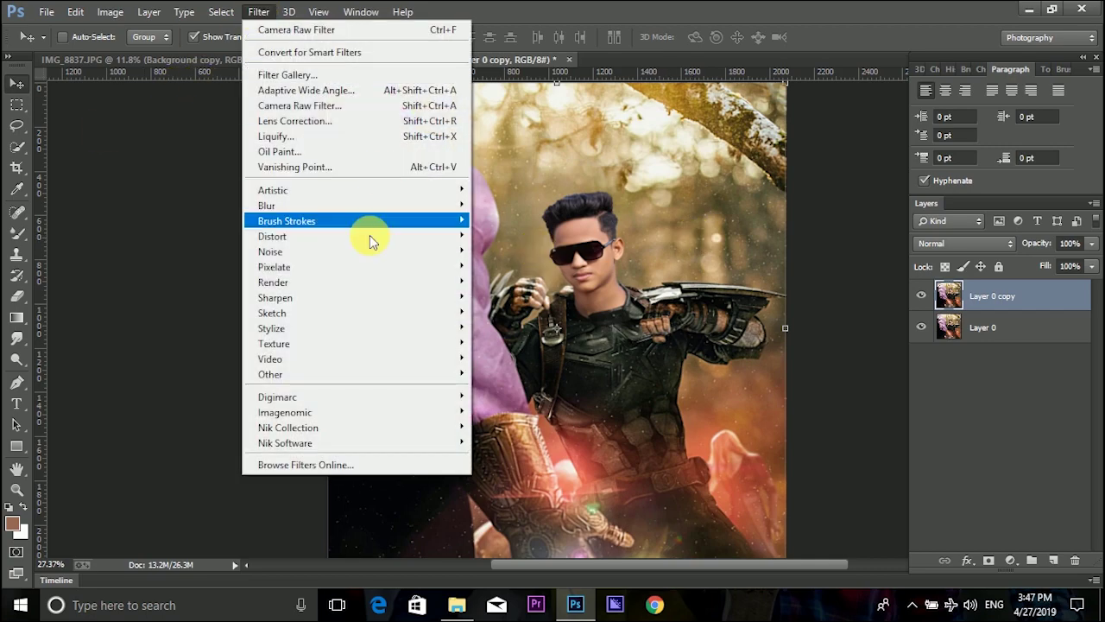
right_click(641, 57)
click(682, 145)
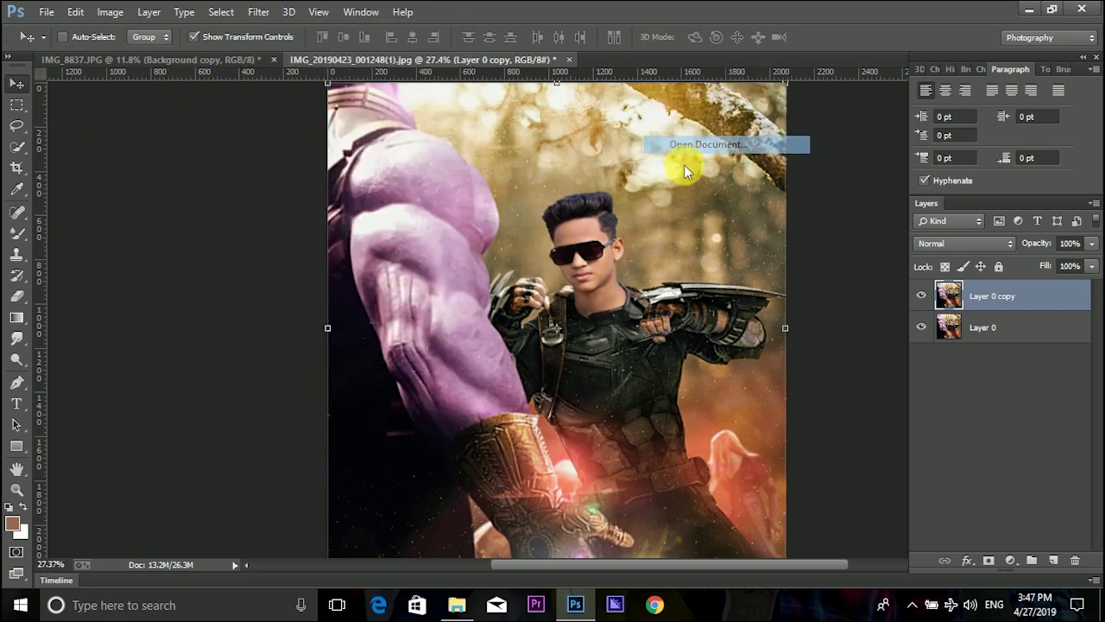
click(444, 152)
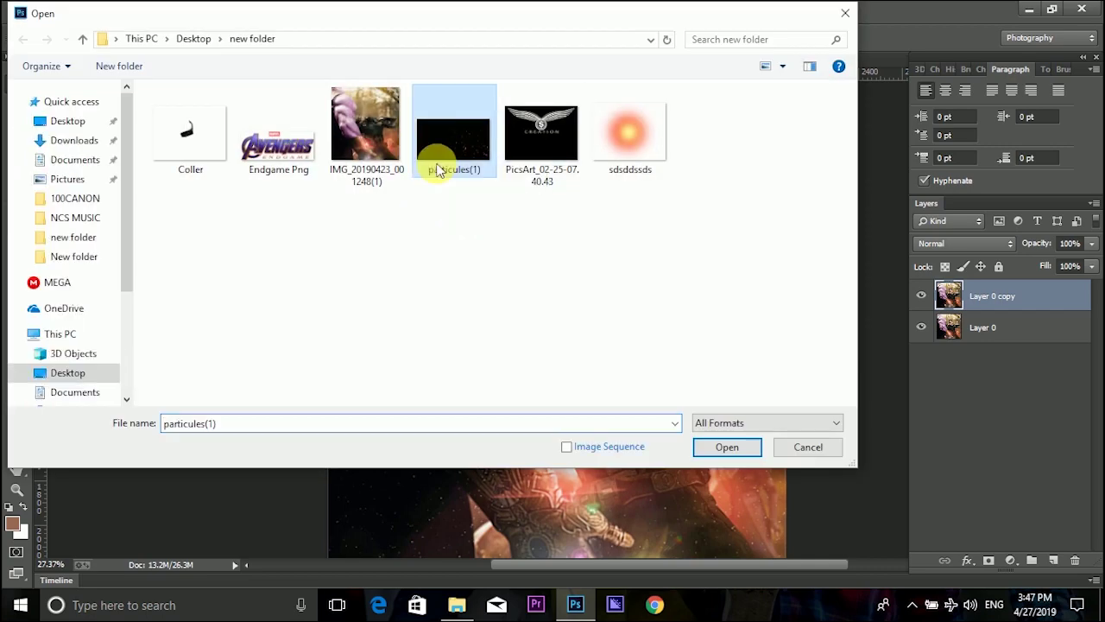
click(716, 447)
drag(197, 234, 394, 345)
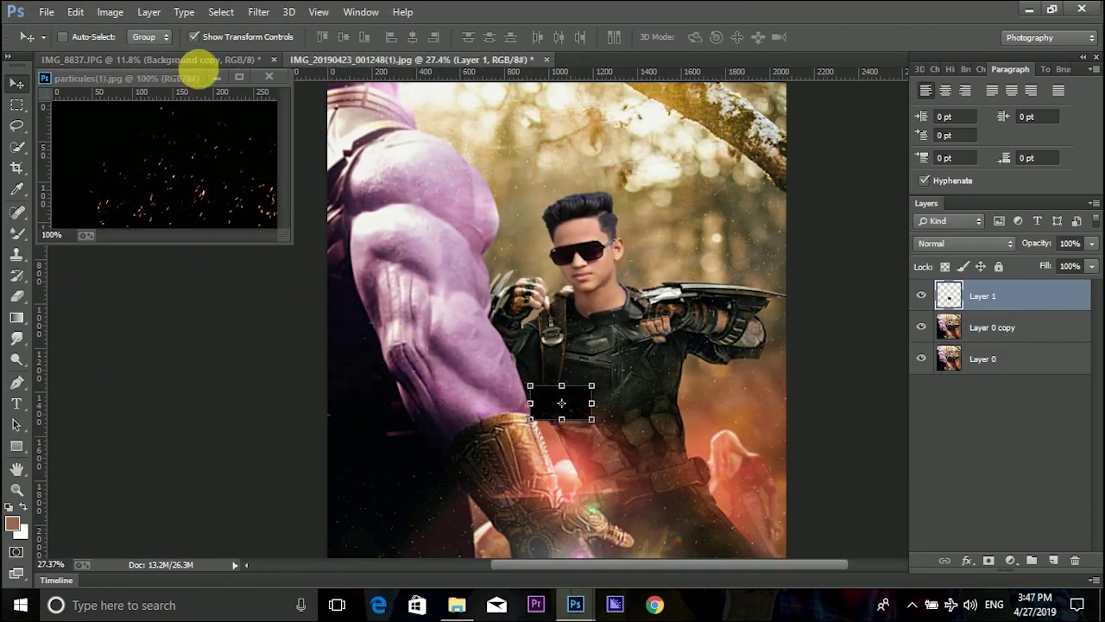
click(306, 179)
Step: Stretch the particle layer across the full image width and extend it downward over the lower part of the scene
drag(530, 387, 328, 363)
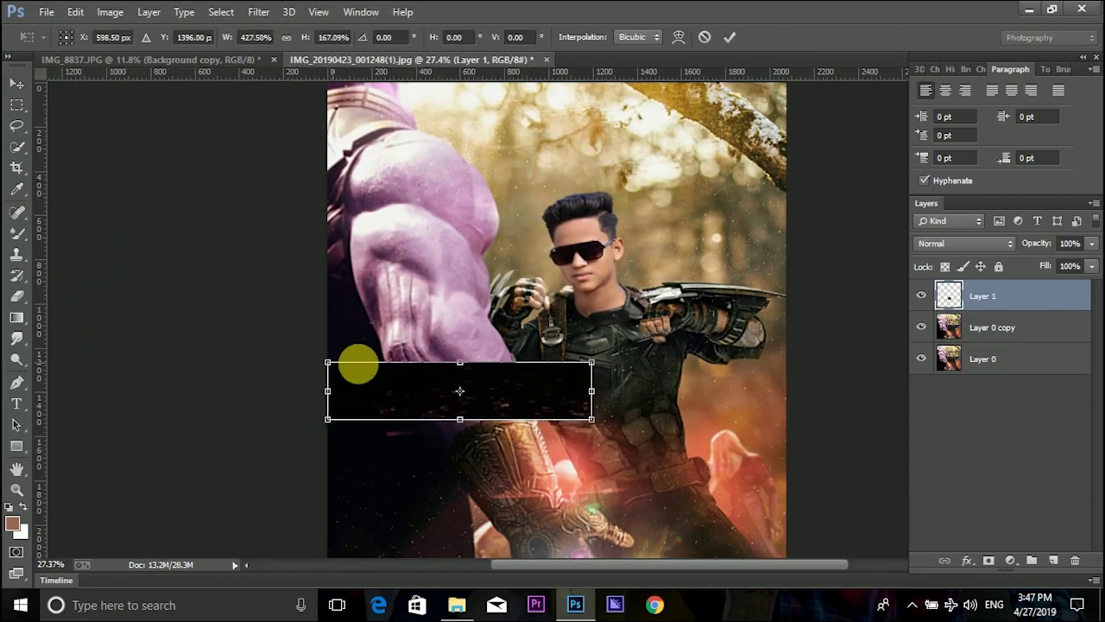
drag(592, 365, 784, 348)
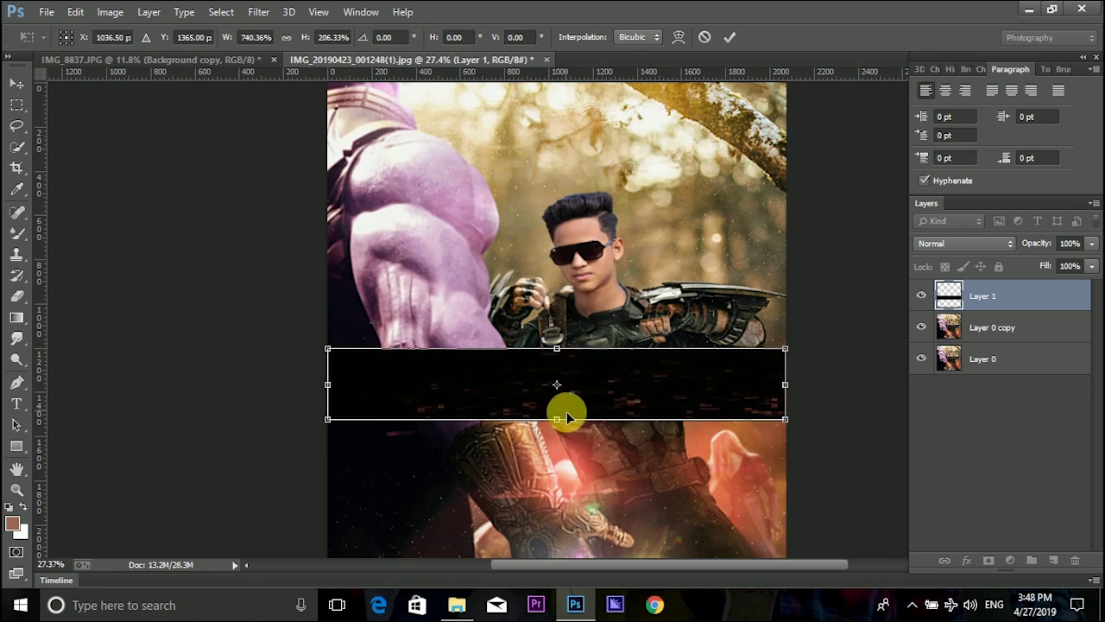
drag(559, 424, 550, 525)
click(729, 36)
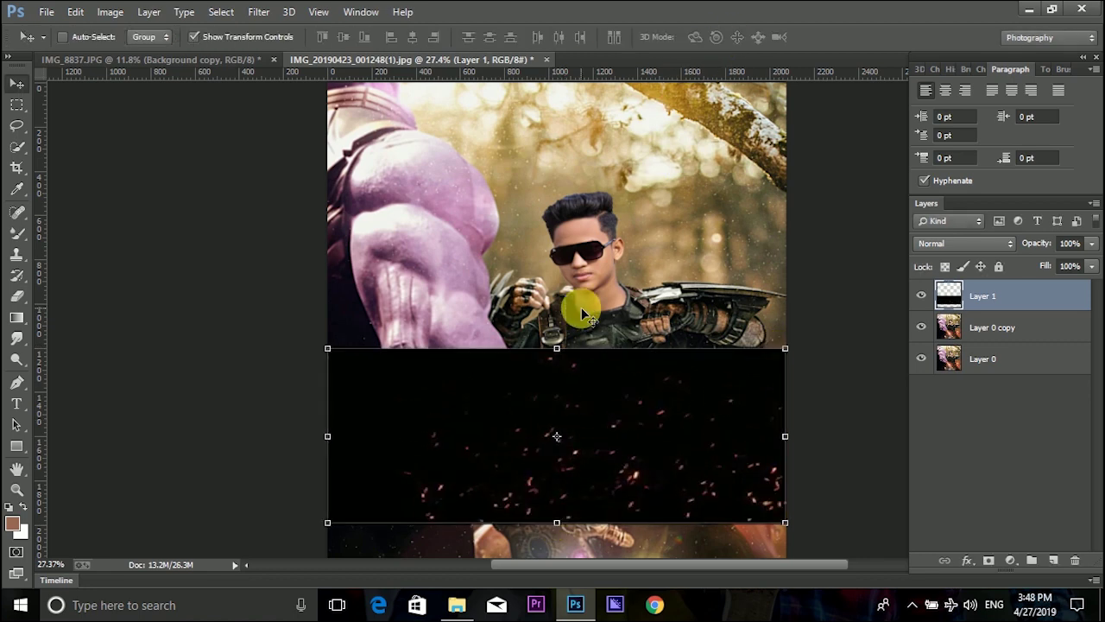
Step: Move the particle layer down to the image's lower edge and set its blend mode to Screen
scroll(605, 345, down, 2)
drag(638, 374, 639, 438)
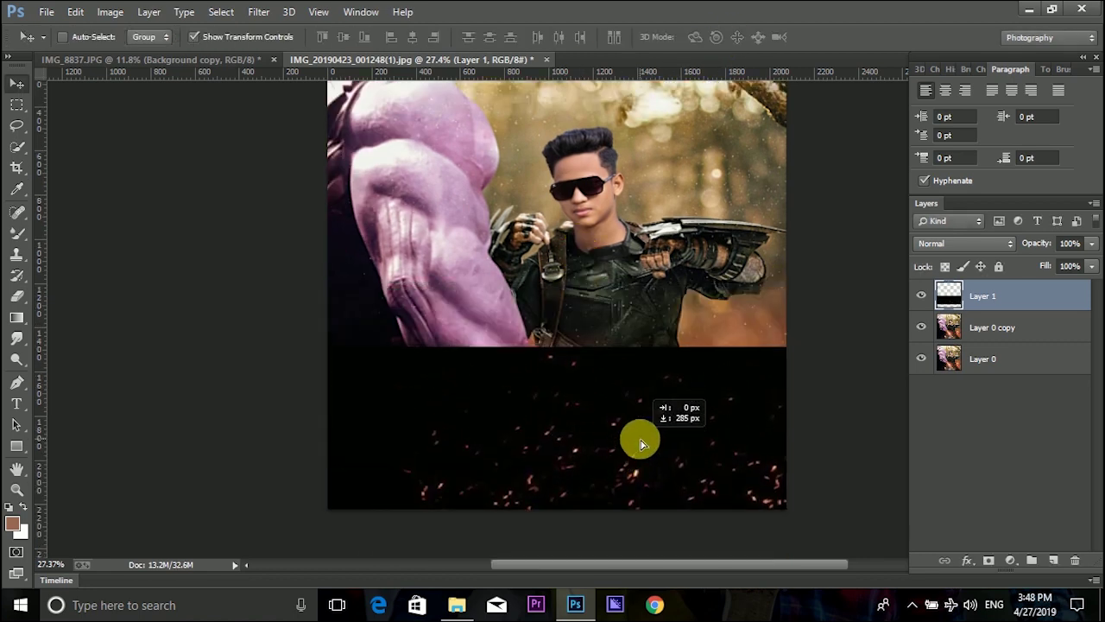
click(1002, 244)
click(939, 137)
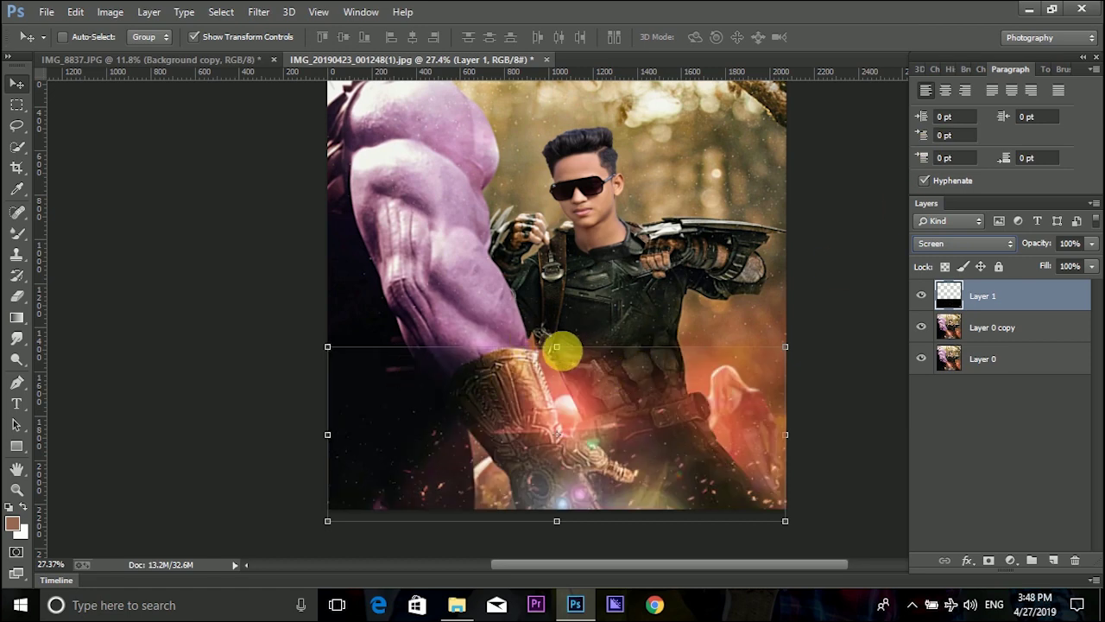
Step: Enlarge the particle layer to about 109% wide and 111% high, extending it upward and past the image's left edge
drag(557, 347, 551, 327)
drag(328, 424, 288, 437)
drag(488, 449, 510, 450)
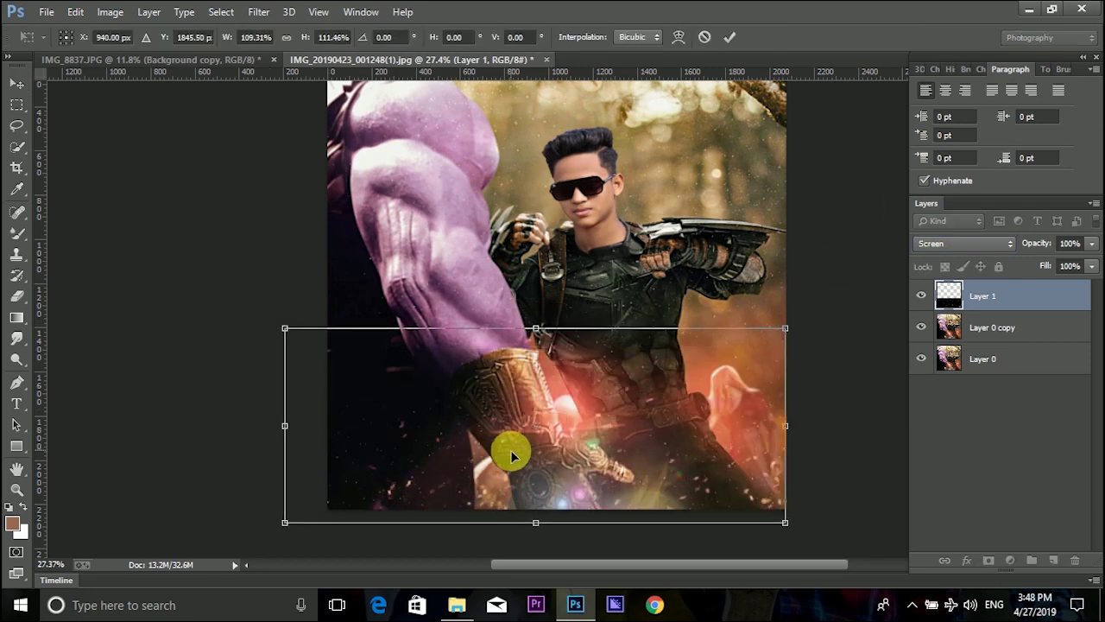
click(730, 39)
Step: Open Endgame Png, place the Avengers logo as a new layer on the composite, and close the source file
right_click(661, 62)
click(752, 141)
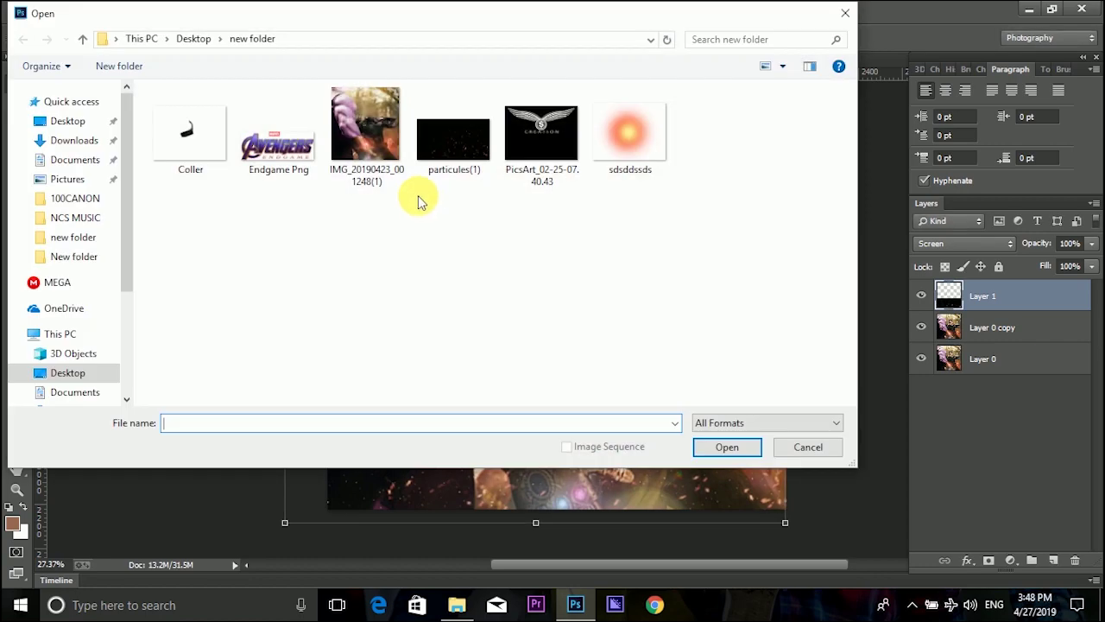
double_click(278, 145)
drag(234, 178, 716, 228)
click(269, 76)
Step: Enlarge the Avengers logo and position it centred near the bottom of the scene
drag(673, 272, 665, 448)
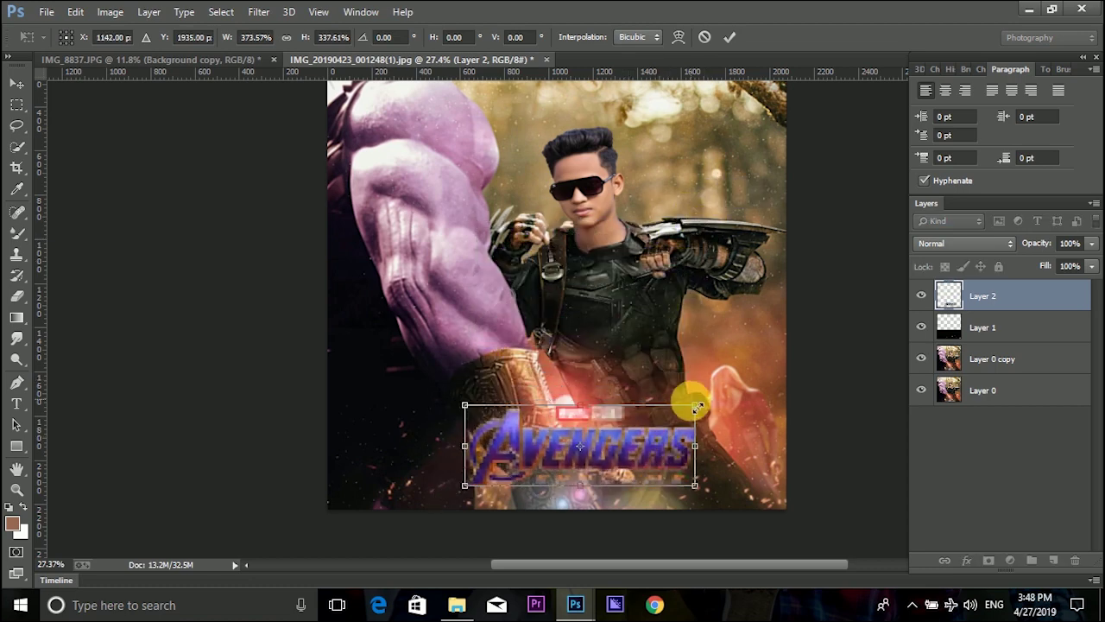
drag(696, 406, 723, 387)
drag(666, 431, 637, 459)
key(Return)
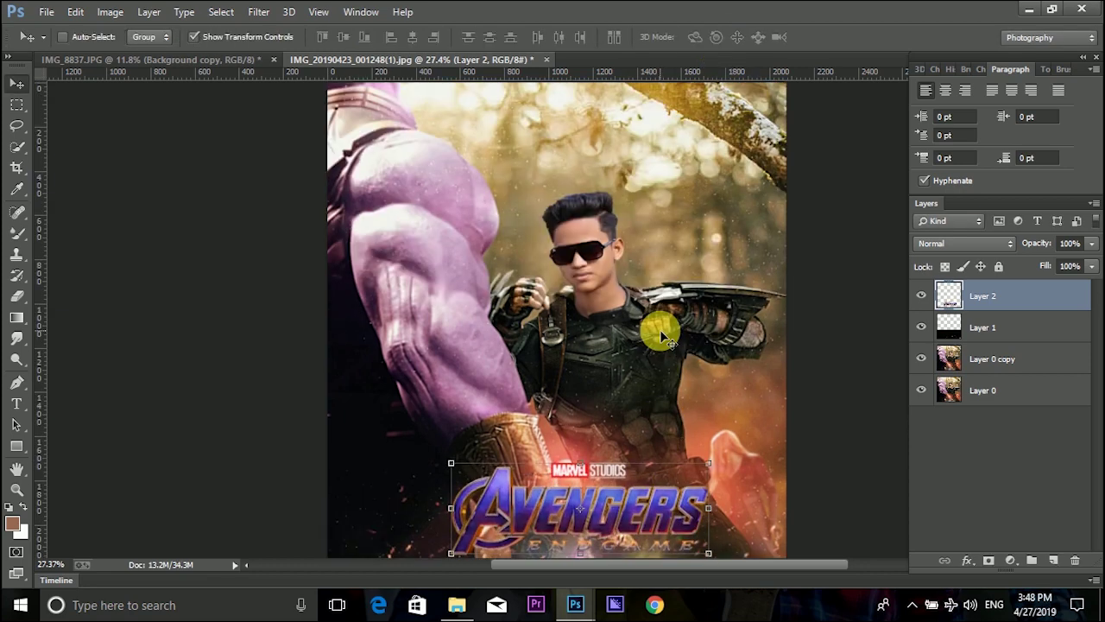
scroll(660, 337, down, 2)
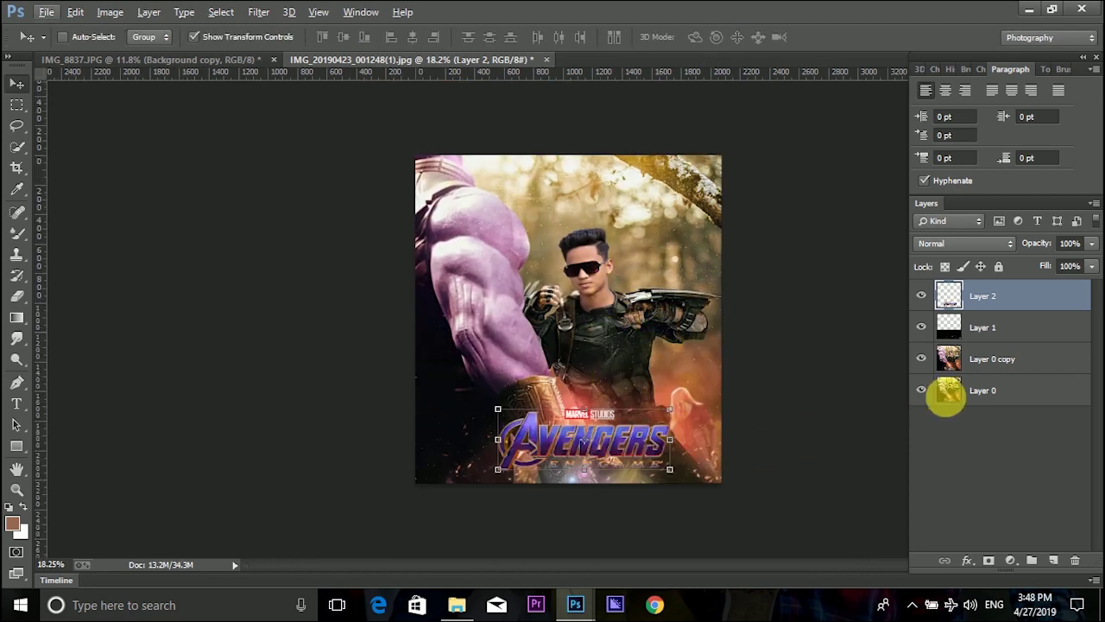
right_click(610, 59)
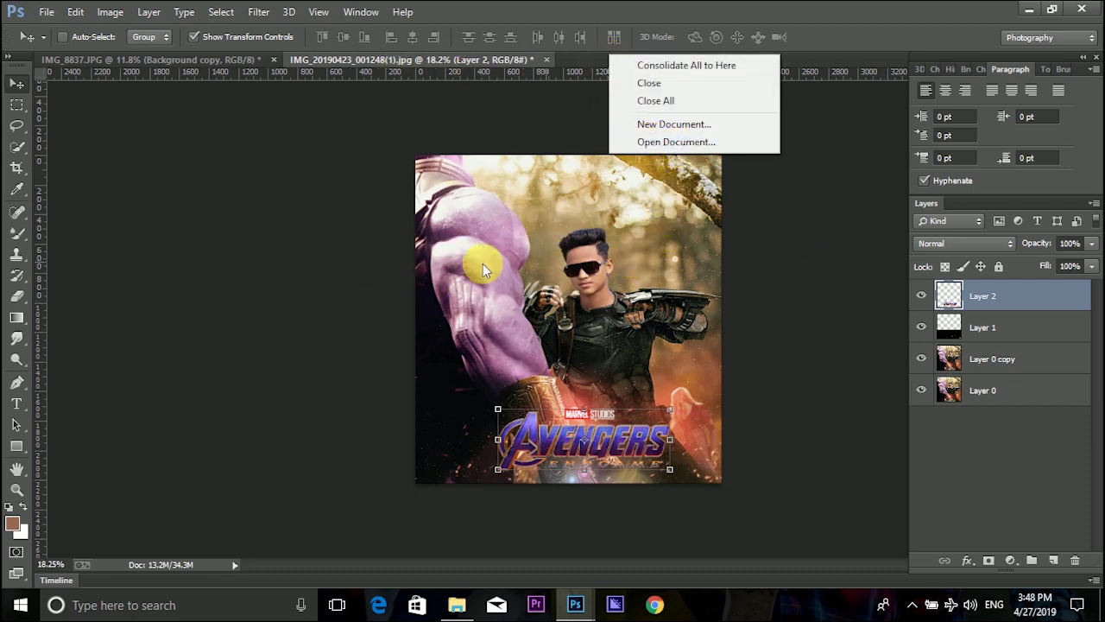
click(332, 274)
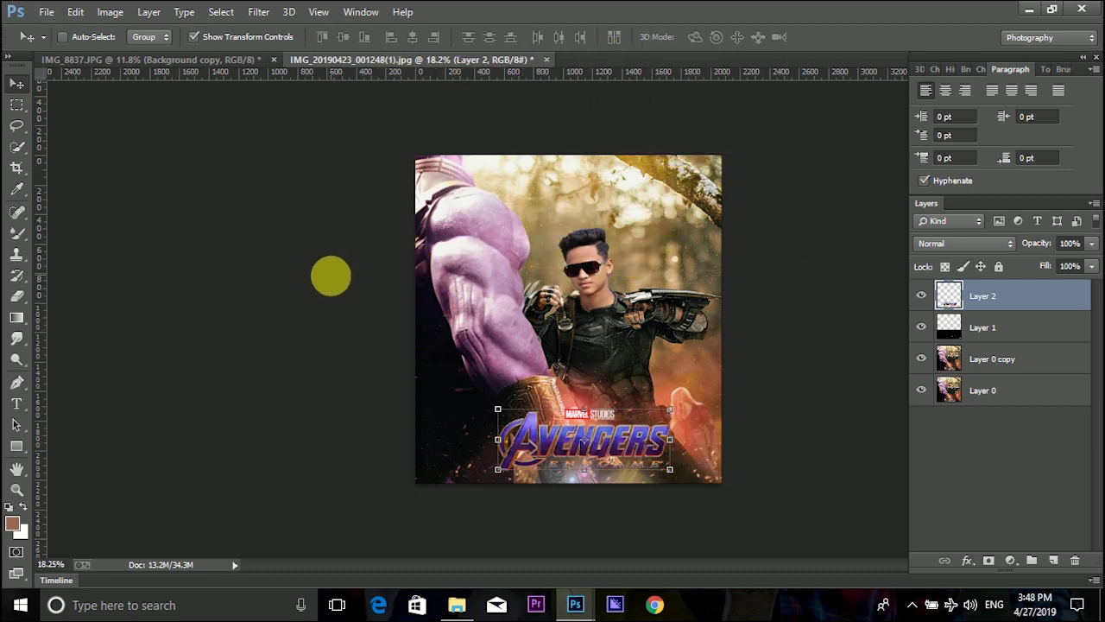
Step: Merge all visible layers into one and duplicate the merged layer
right_click(991, 302)
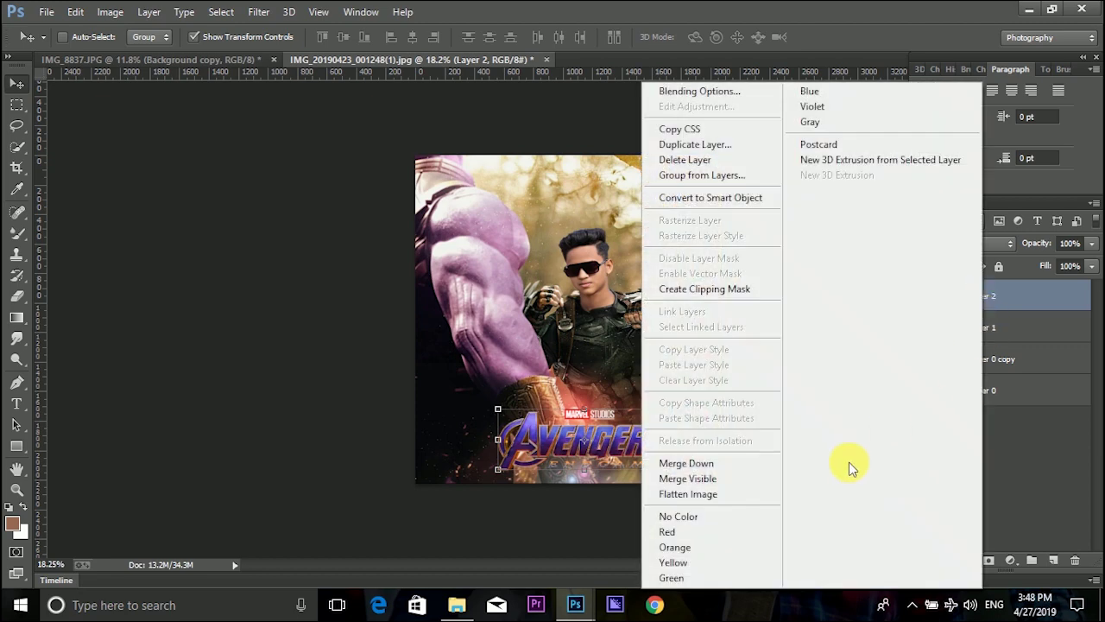
click(715, 466)
right_click(984, 304)
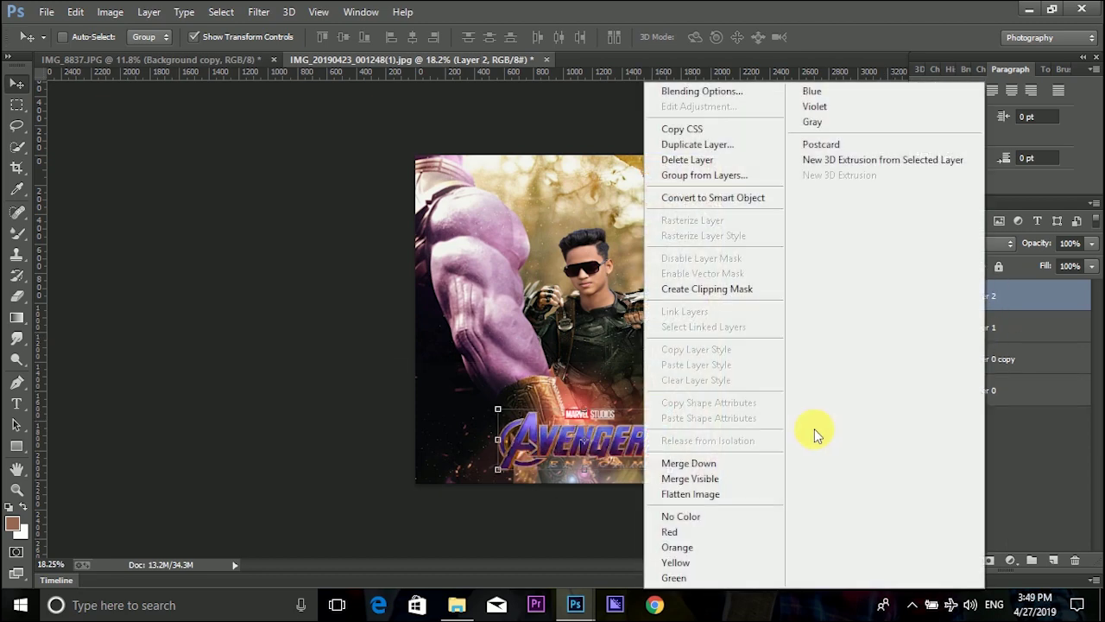
click(732, 483)
drag(1009, 304, 1054, 553)
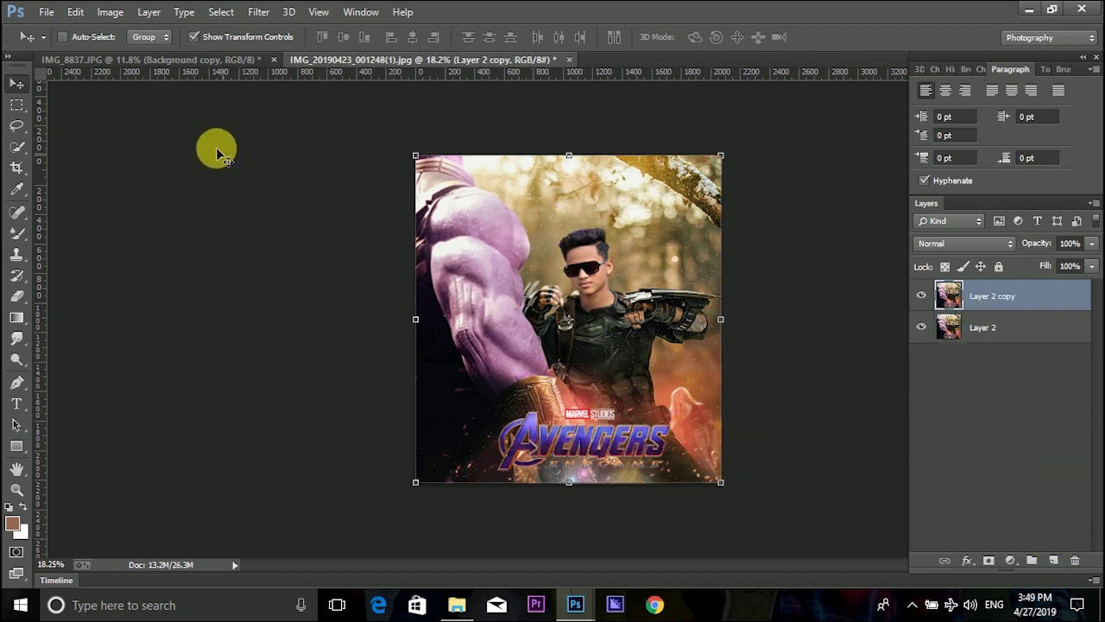
Step: Apply the Camera Raw Filter to the duplicate layer with Contrast -3, Highlights -20, Whites +3 and Blacks -8
click(221, 63)
click(323, 62)
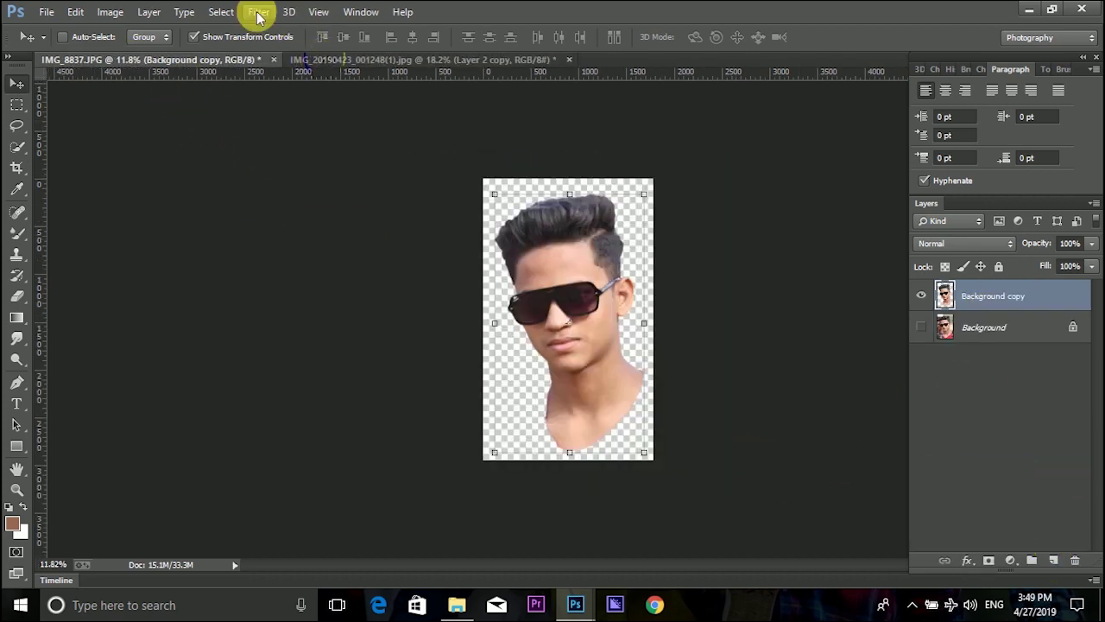
click(259, 14)
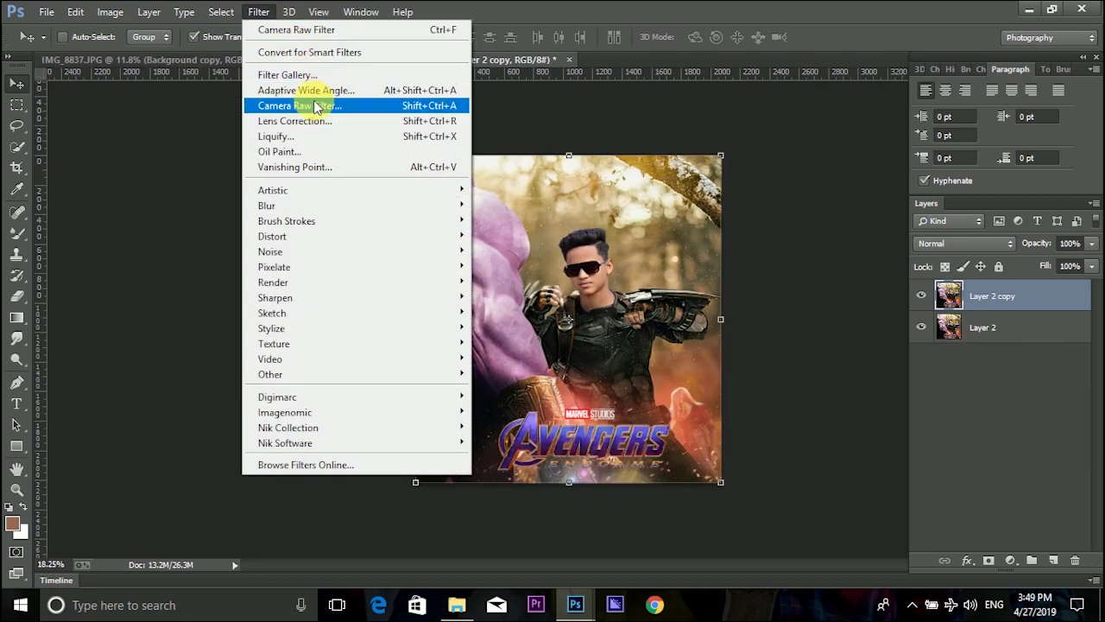
click(426, 279)
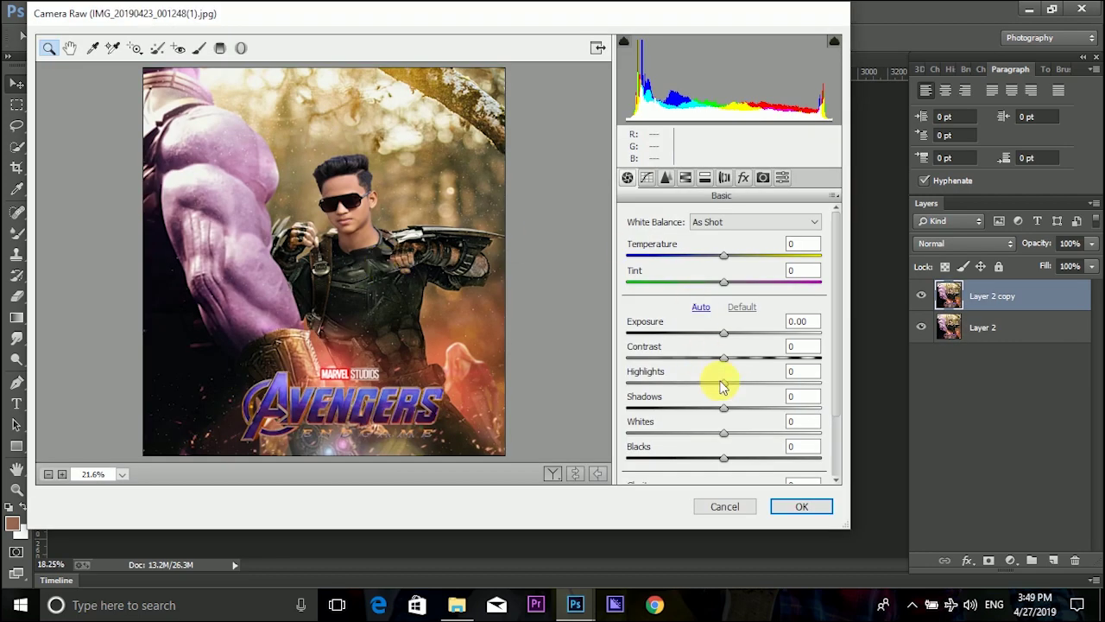
drag(723, 360, 773, 370)
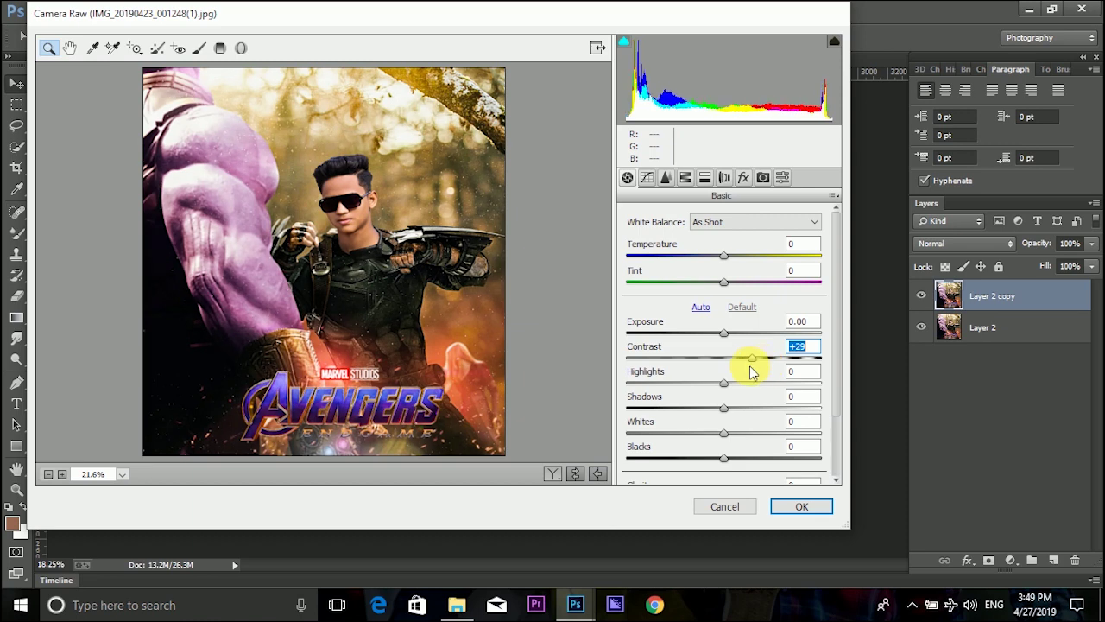
drag(728, 388, 707, 462)
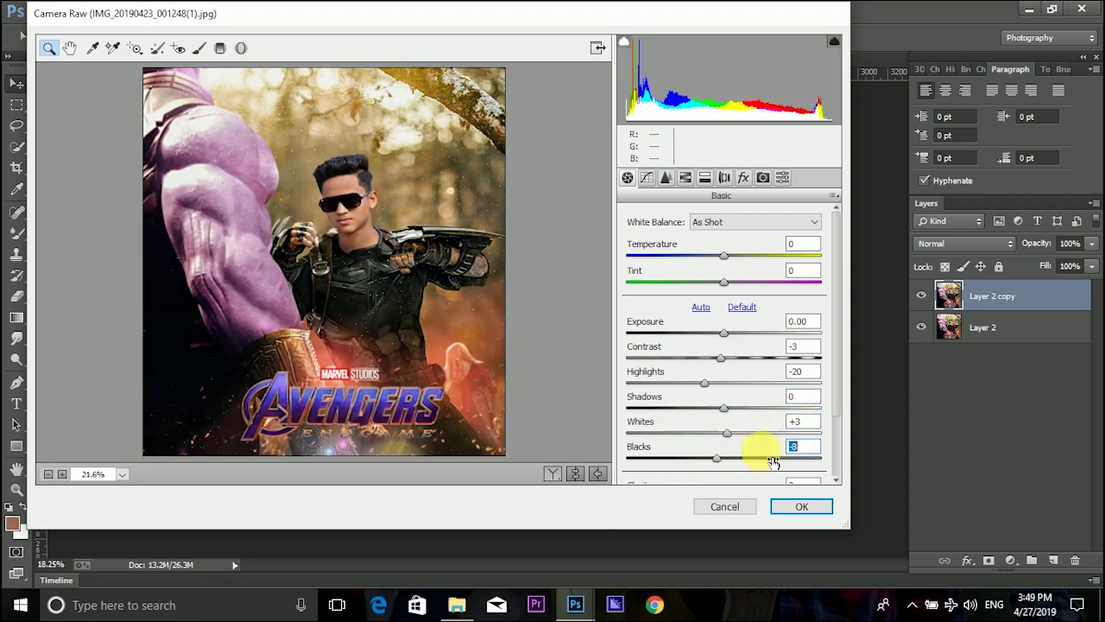
Step: Set Blacks to -15, Clarity to +18, Vibrance to +28 and Saturation to -8 in the basic Camera Raw adjustments
scroll(759, 458, down, 3)
mouse_move(753, 423)
mouse_down()
mouse_move(782, 424)
mouse_move(753, 432)
mouse_up()
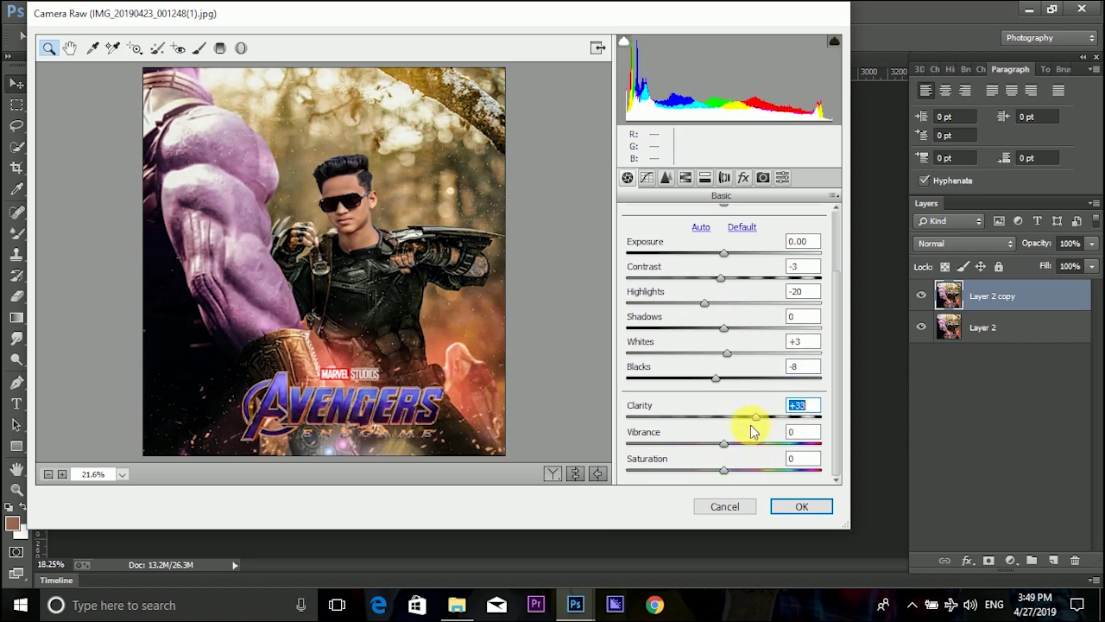
click(380, 212)
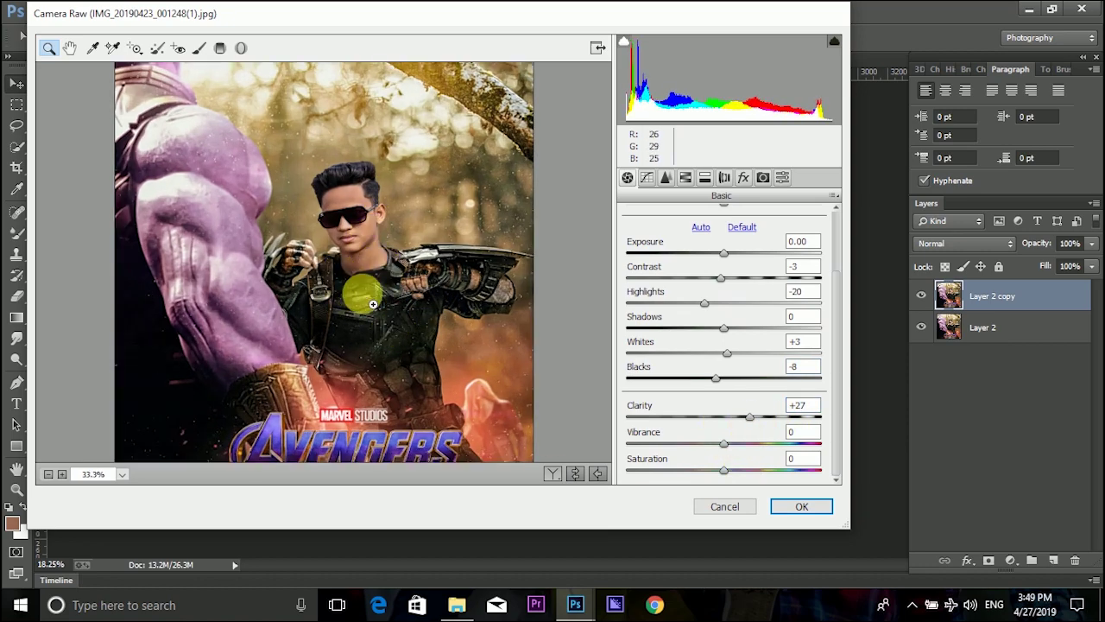
click(380, 246)
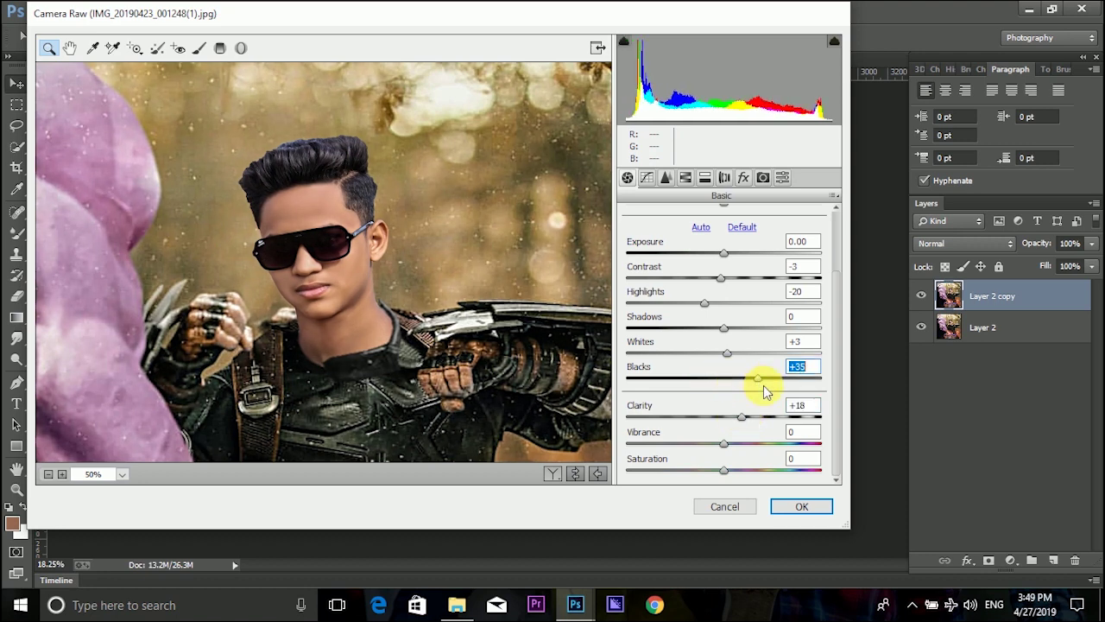
drag(764, 390, 745, 394)
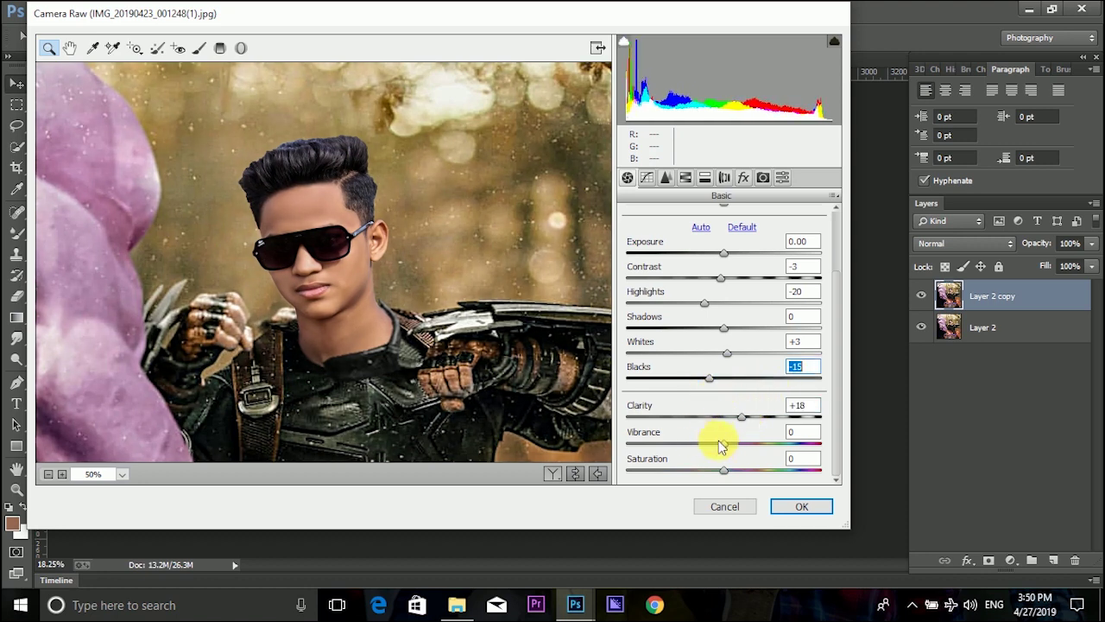
alt+click(481, 390)
alt+click(481, 391)
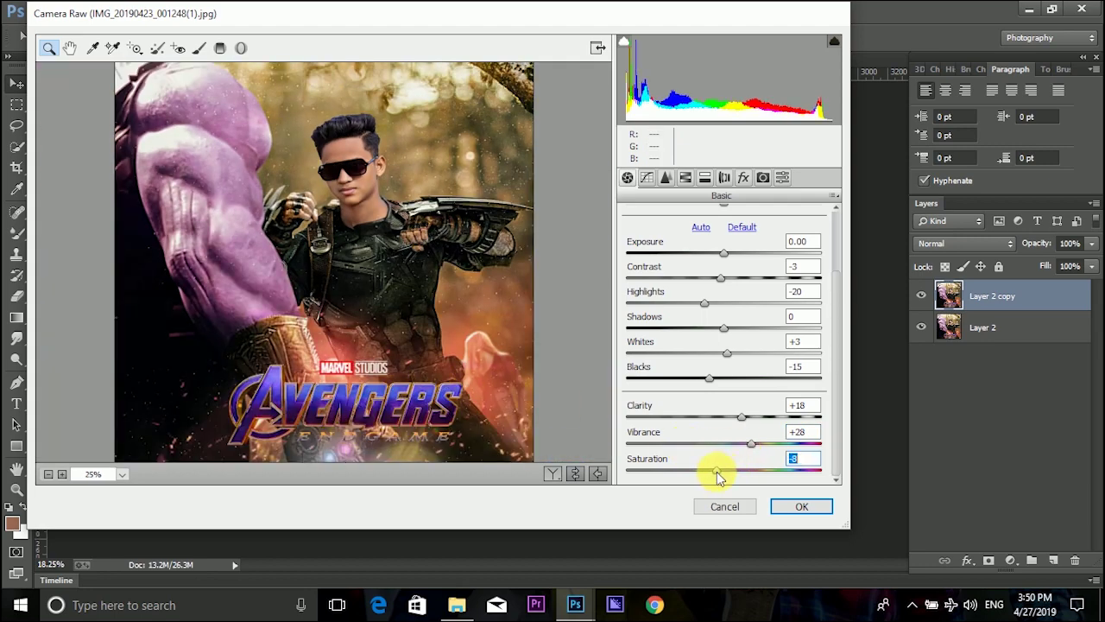
Step: Set the HSL luminance of Oranges to +38 and Blues to -42
click(686, 179)
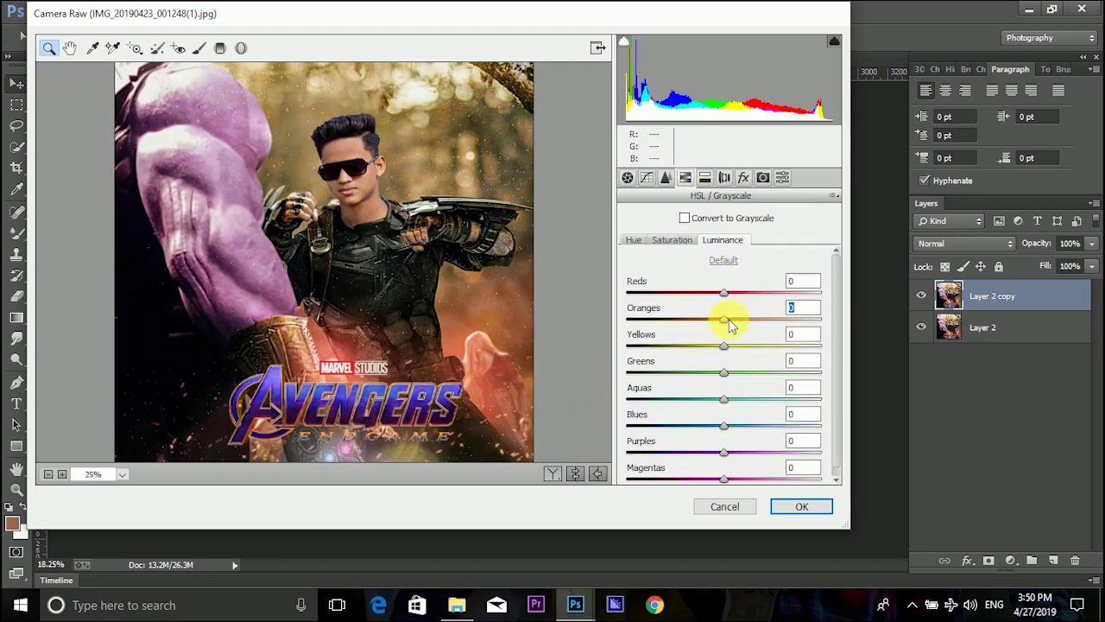
drag(730, 324, 784, 337)
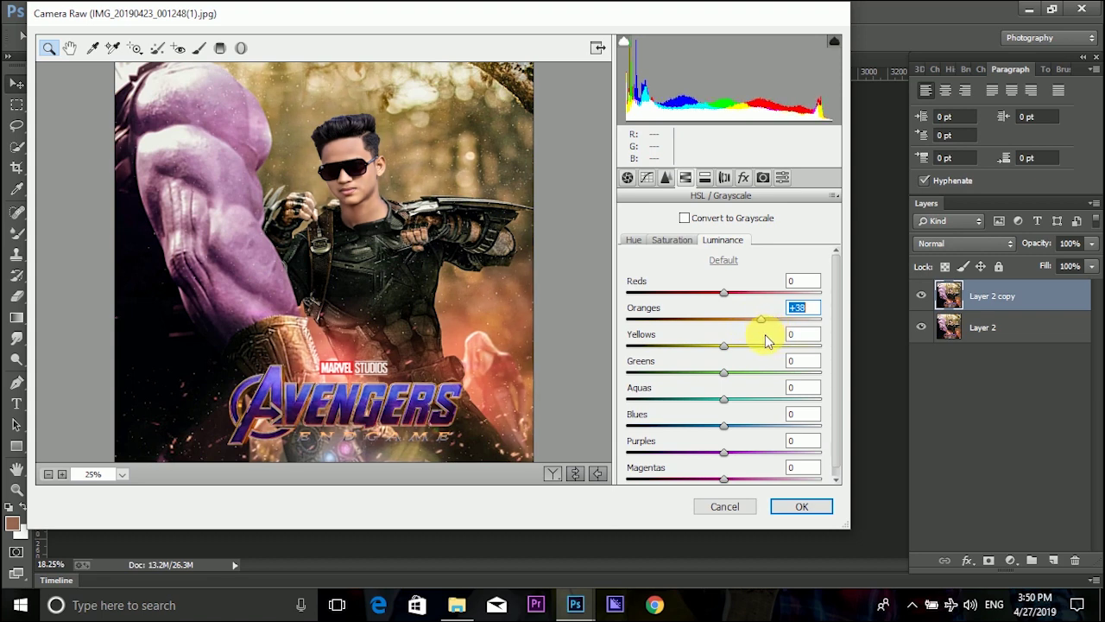
drag(705, 434, 777, 432)
Step: Set the HSL saturation of Blues to +53, Purples to +40 and Magentas to +15
click(678, 243)
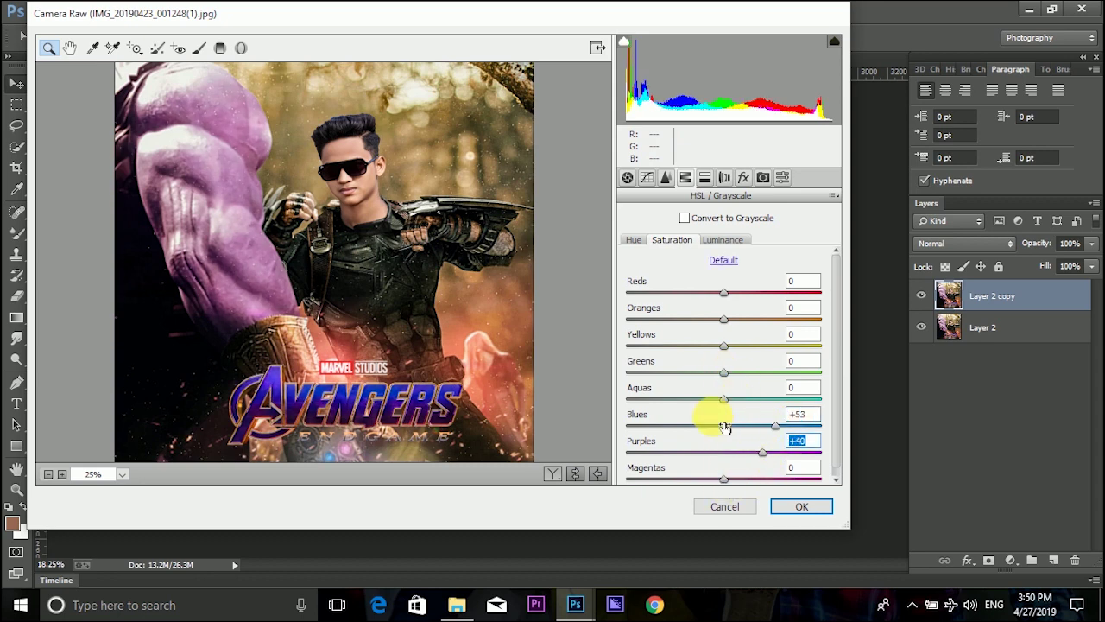
scroll(738, 406, down, 1)
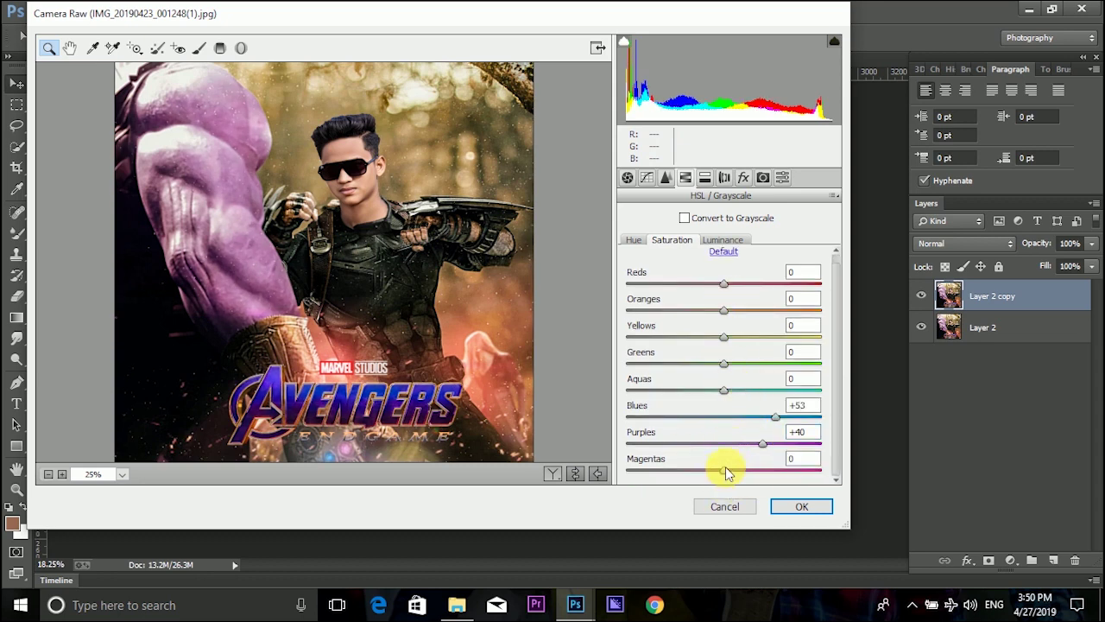
drag(726, 473, 750, 474)
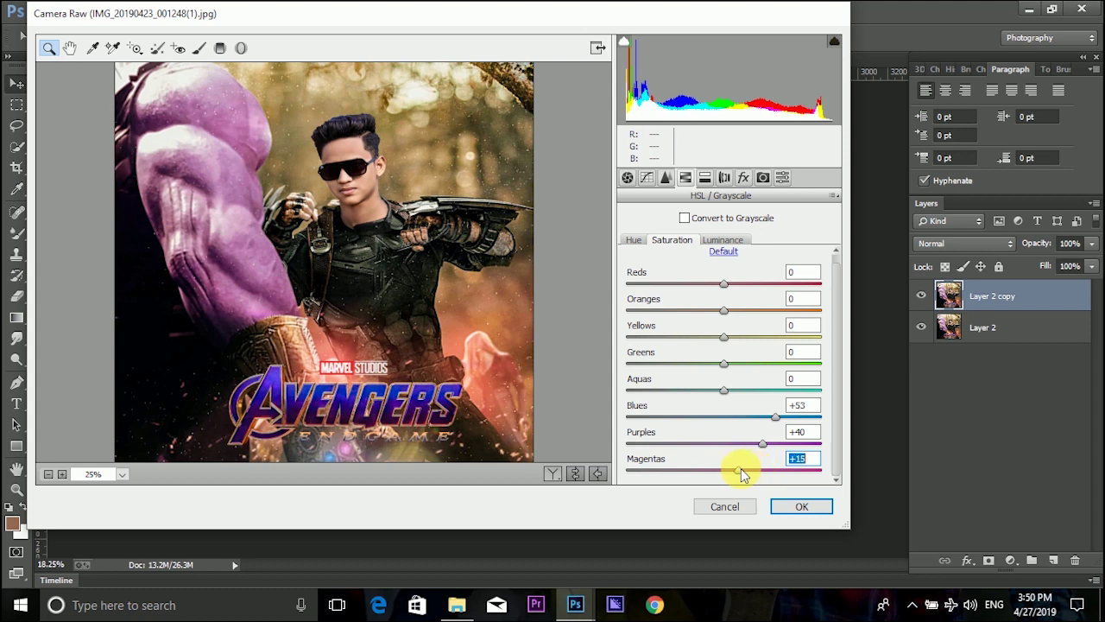
Step: Set the HSL luminance of Purples to +26 and Reds to +4, and apply the Camera Raw Filter
click(730, 241)
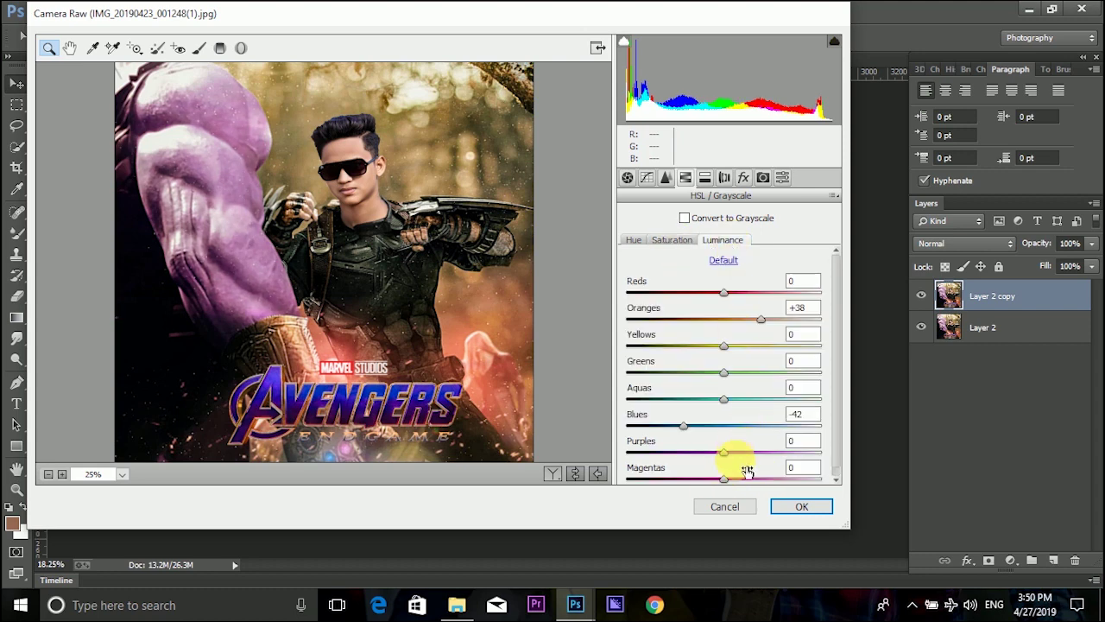
drag(728, 455, 751, 455)
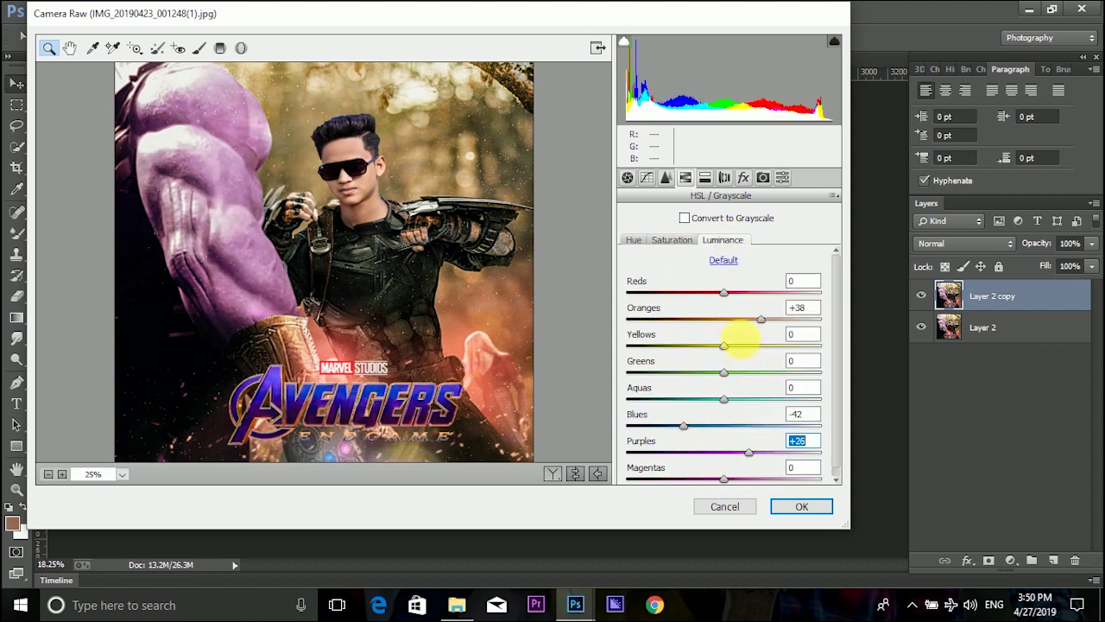
drag(756, 304, 709, 304)
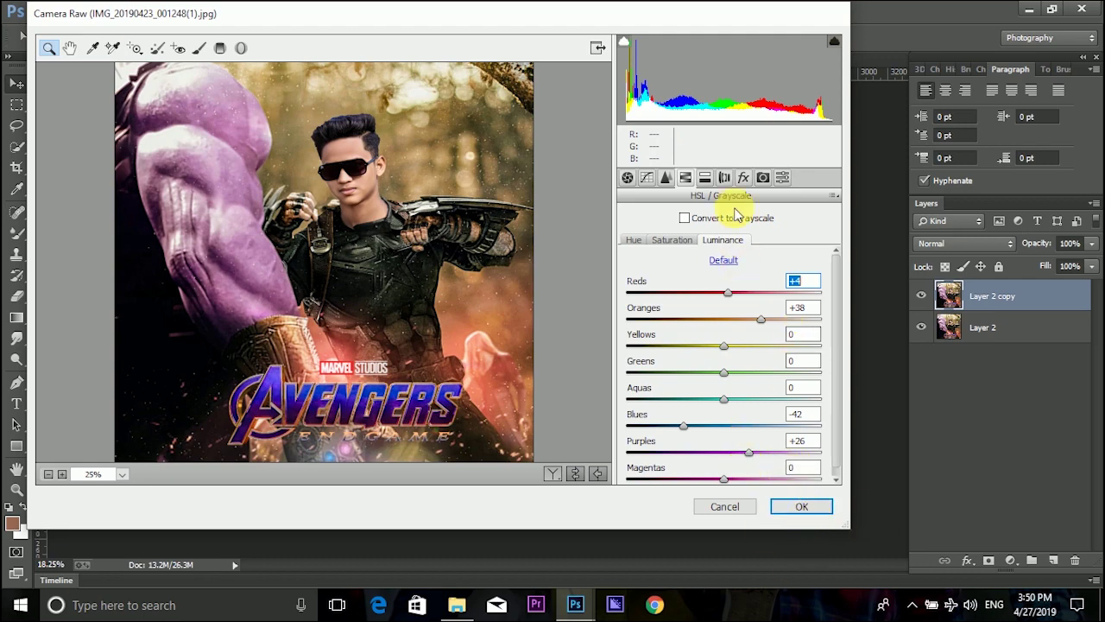
click(724, 178)
click(801, 506)
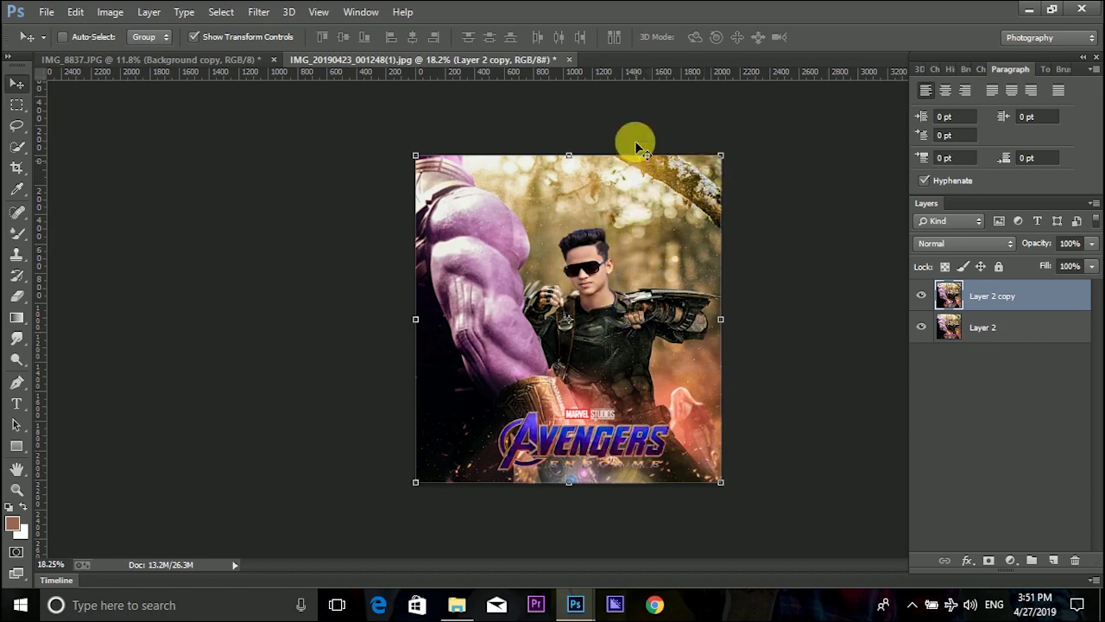
Step: Open sdsddssds, place its orange glow as a new layer on the composite, and close the source file
right_click(655, 58)
click(675, 140)
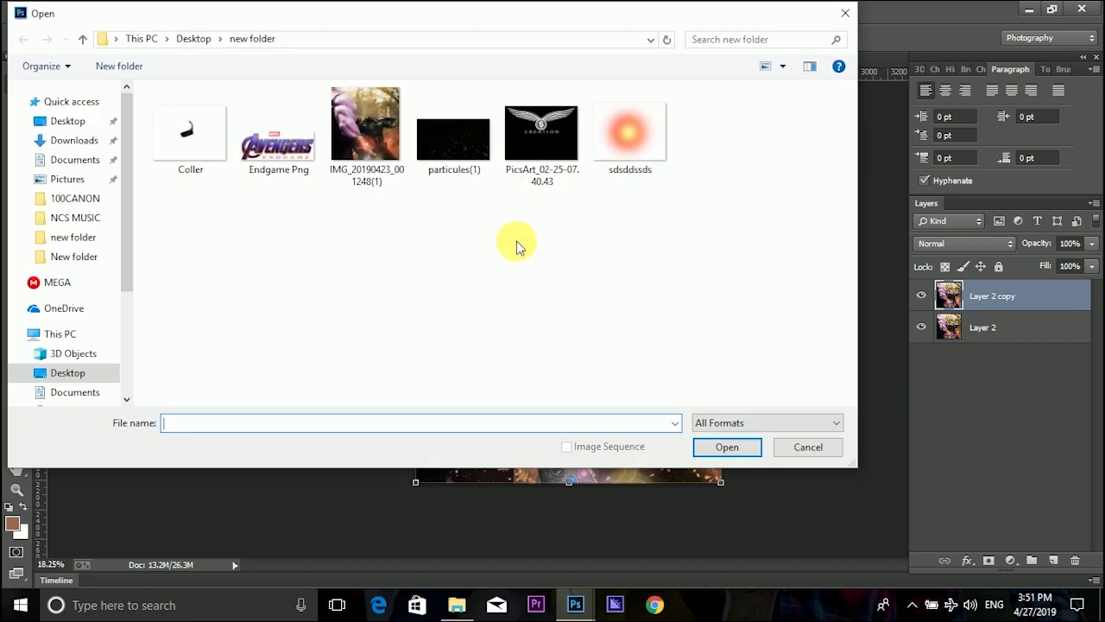
click(629, 134)
click(727, 447)
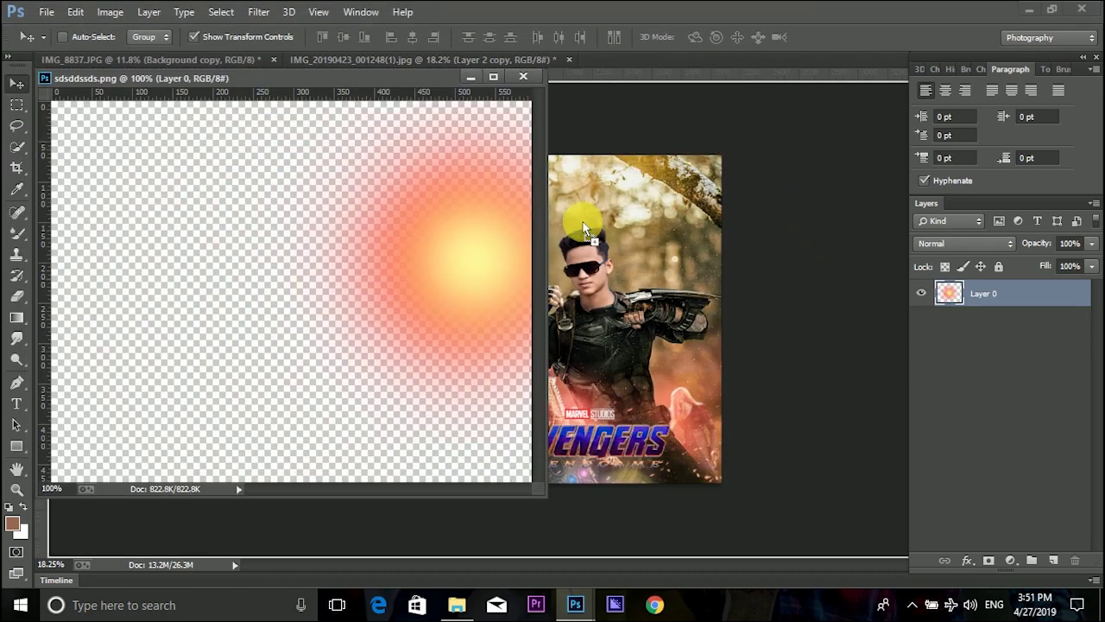
drag(583, 229, 586, 226)
click(471, 77)
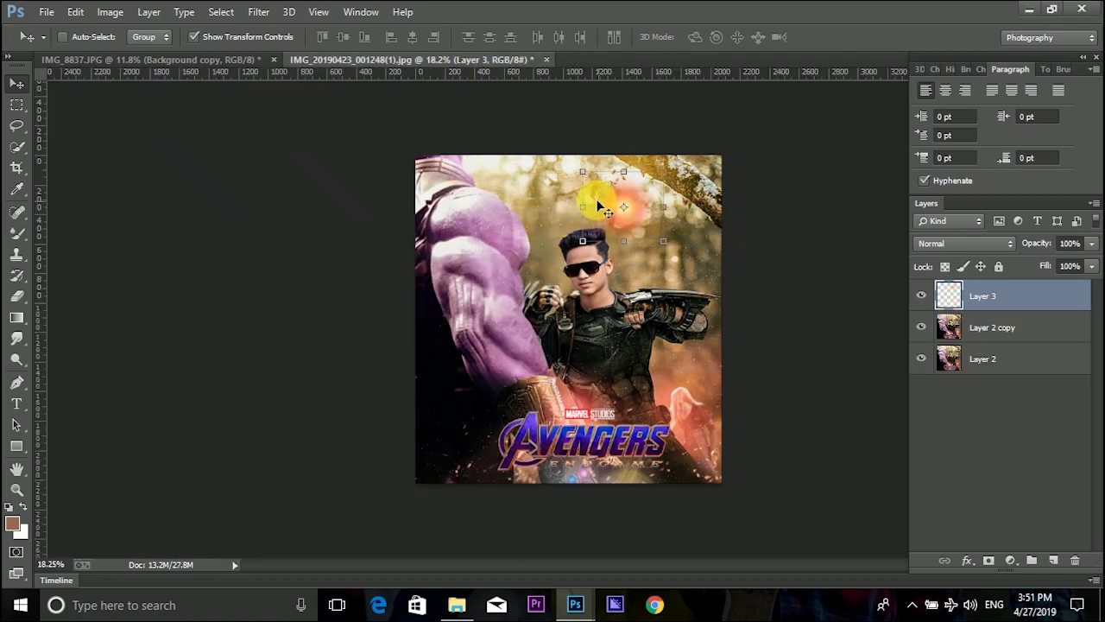
Step: Enlarge the orange glow, position it beside the man's head, and set its blend mode to Screen
drag(581, 175, 477, 106)
drag(664, 240, 716, 247)
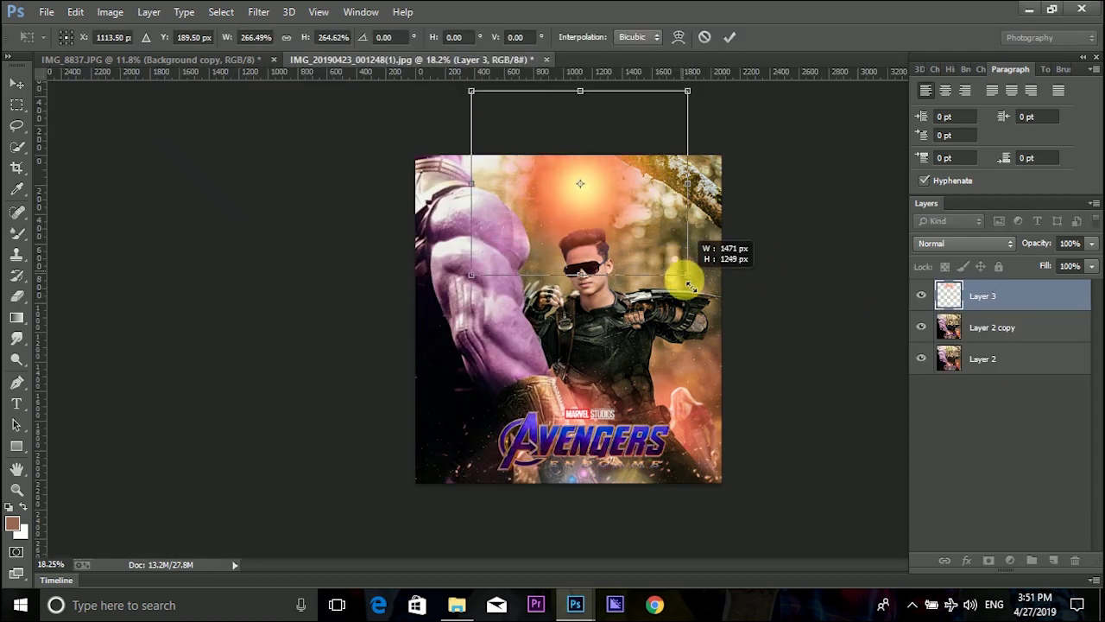
drag(612, 190, 683, 242)
drag(751, 145, 721, 170)
click(955, 249)
click(950, 151)
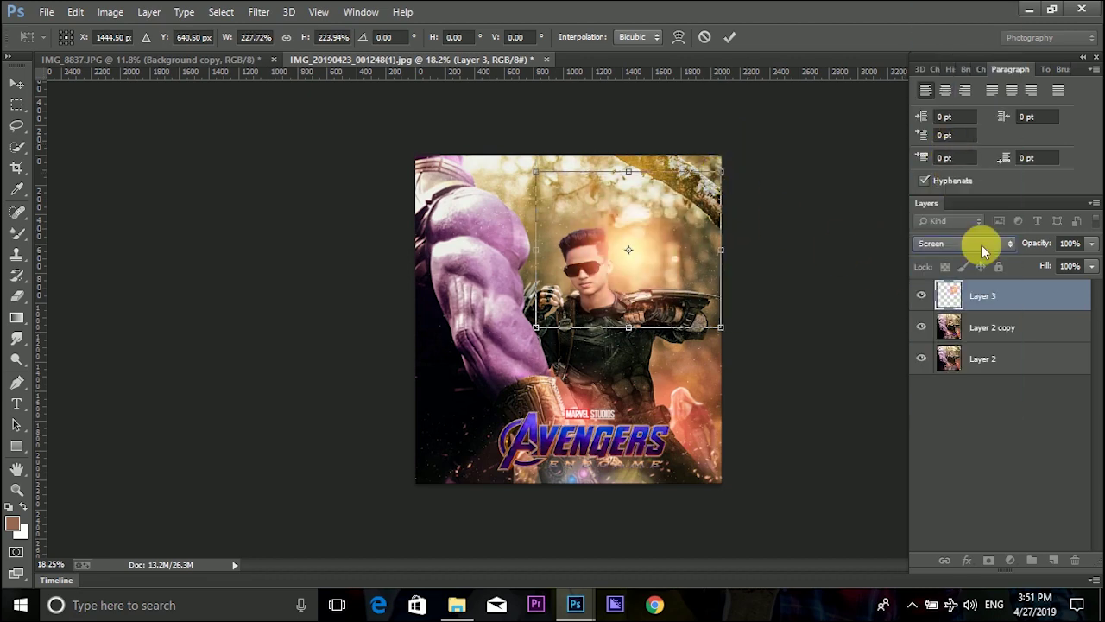
Step: Move the glow slightly lower and set its layer to 65% opacity and 50% fill
drag(1041, 245, 1006, 283)
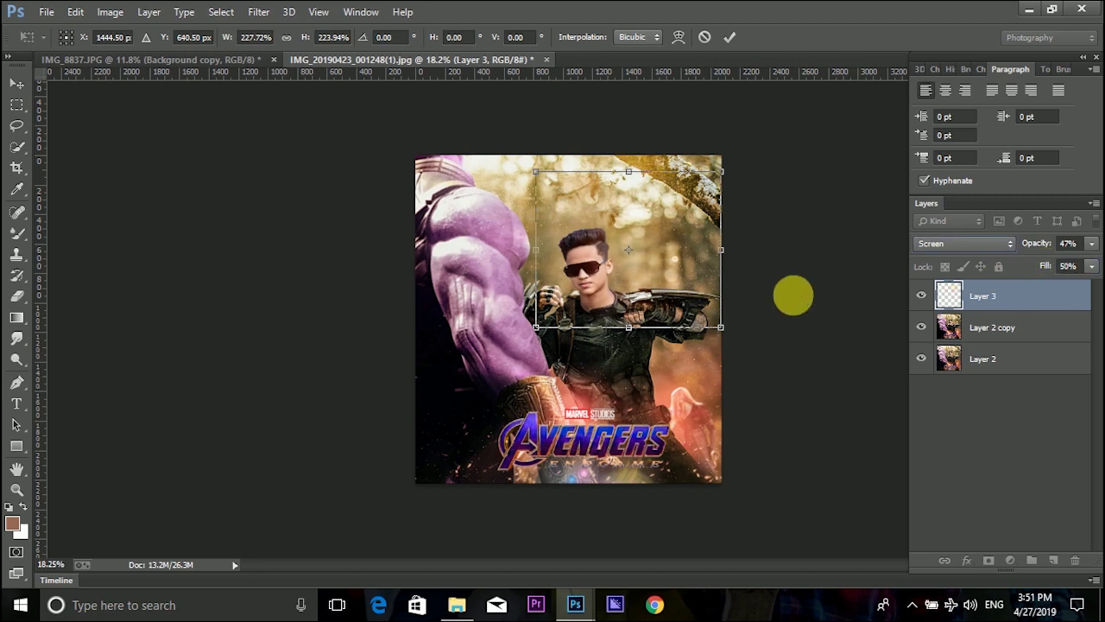
drag(627, 259, 656, 273)
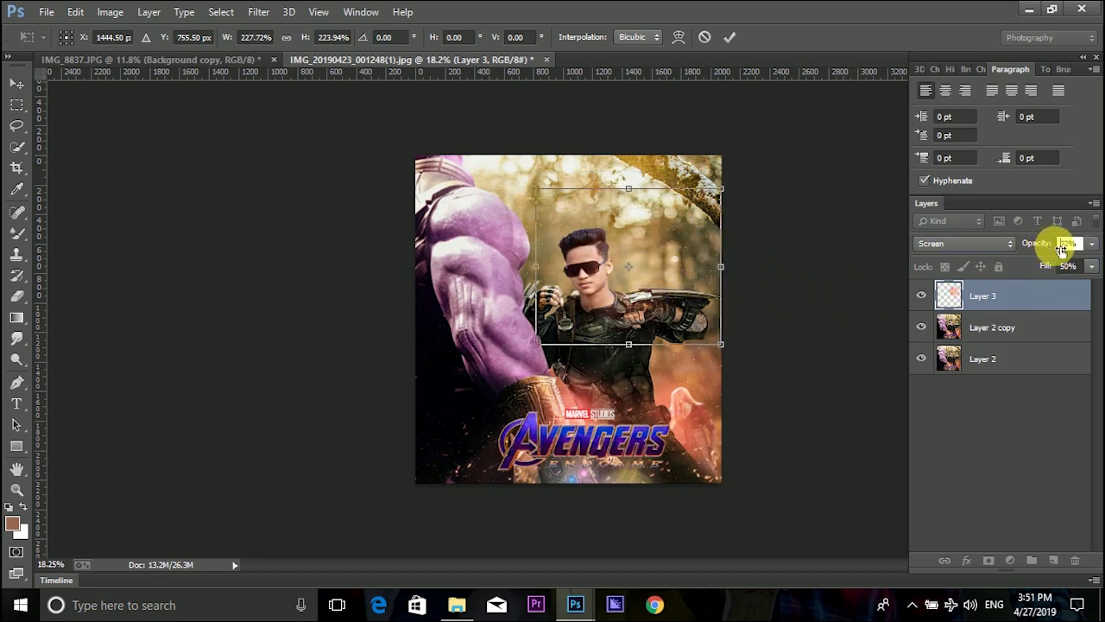
drag(1062, 249, 1051, 252)
Step: Enlarge the glow to about 266% by 272% over the background beside the man, and merge its layer down
drag(724, 188, 754, 153)
drag(669, 239, 666, 248)
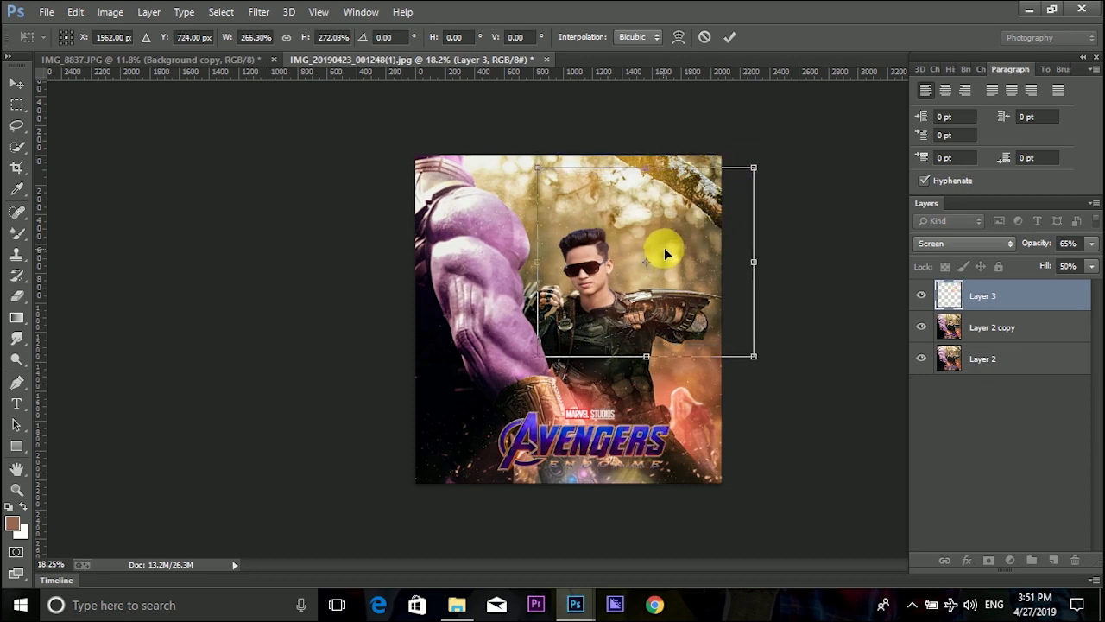
click(735, 36)
scroll(601, 300, up, 4)
mouse_move(756, 237)
mouse_down()
mouse_move(736, 227)
mouse_move(742, 234)
mouse_up()
scroll(743, 233, down, 4)
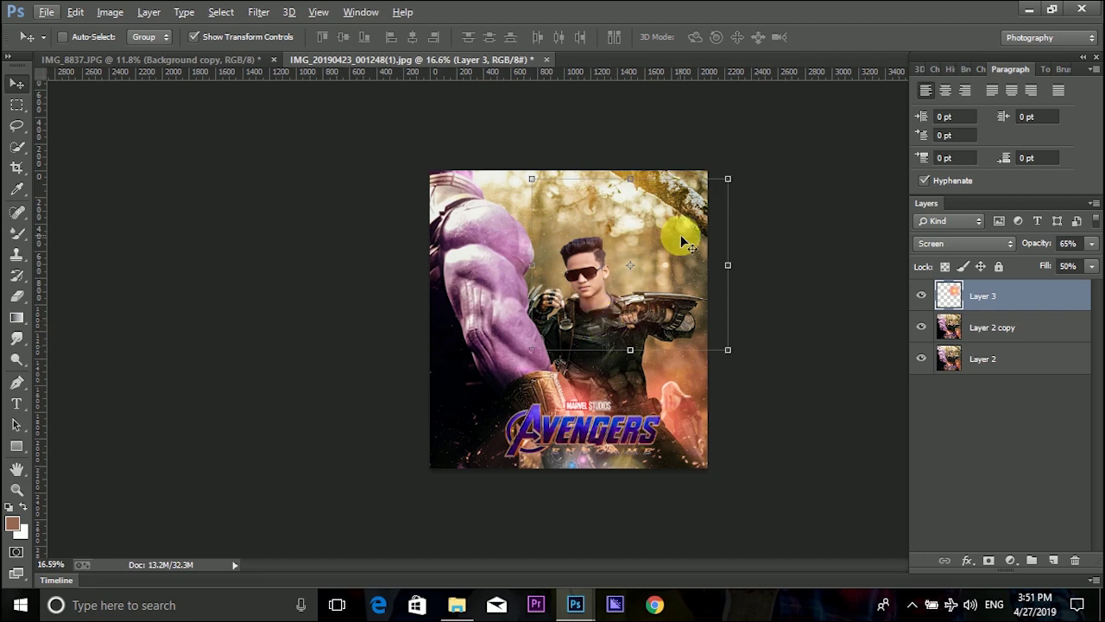
right_click(941, 332)
click(682, 464)
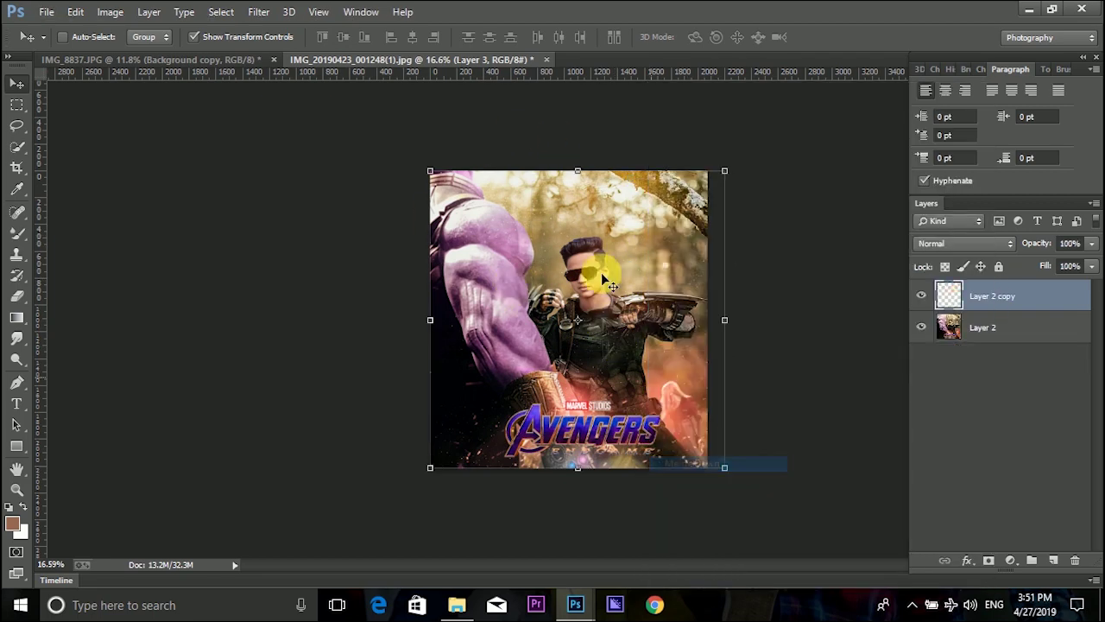
click(256, 11)
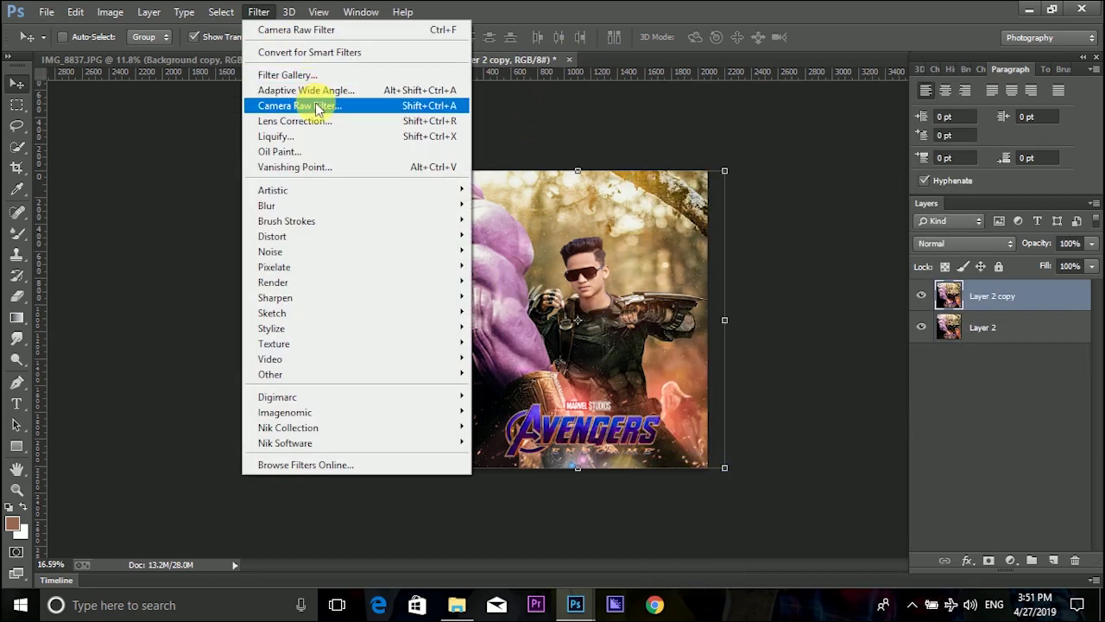
click(316, 106)
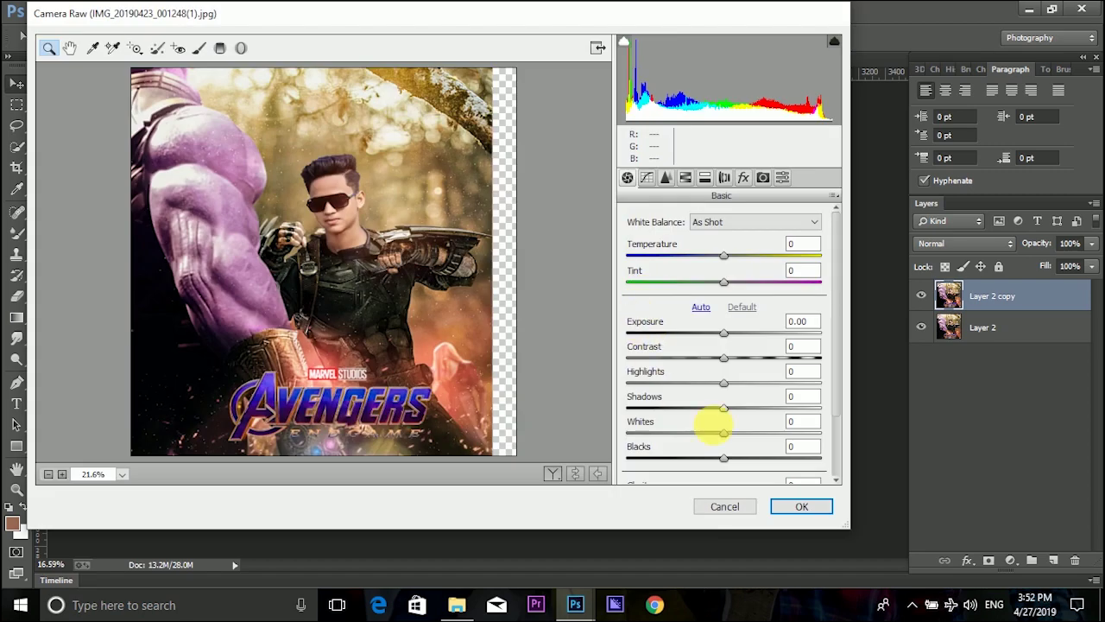
click(725, 507)
Step: Try to narrow the merged layer so its side edge matches the canvas edge
key(ctrl+t)
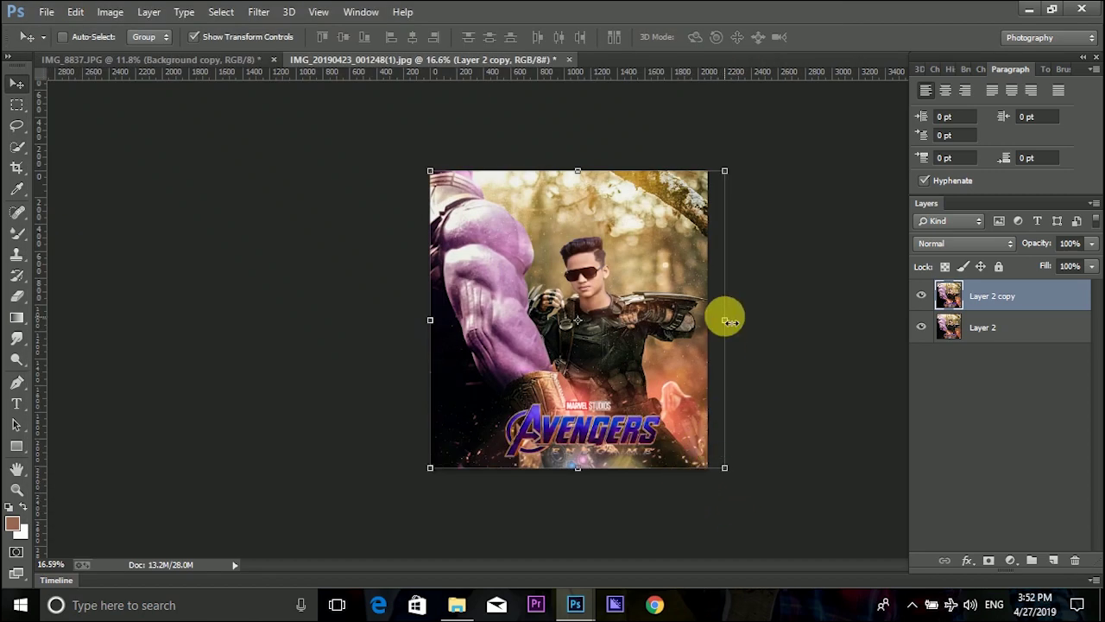
mouse_move(709, 319)
mouse_down()
mouse_move(736, 318)
mouse_move(690, 320)
mouse_move(725, 316)
mouse_move(708, 318)
mouse_up()
click(730, 36)
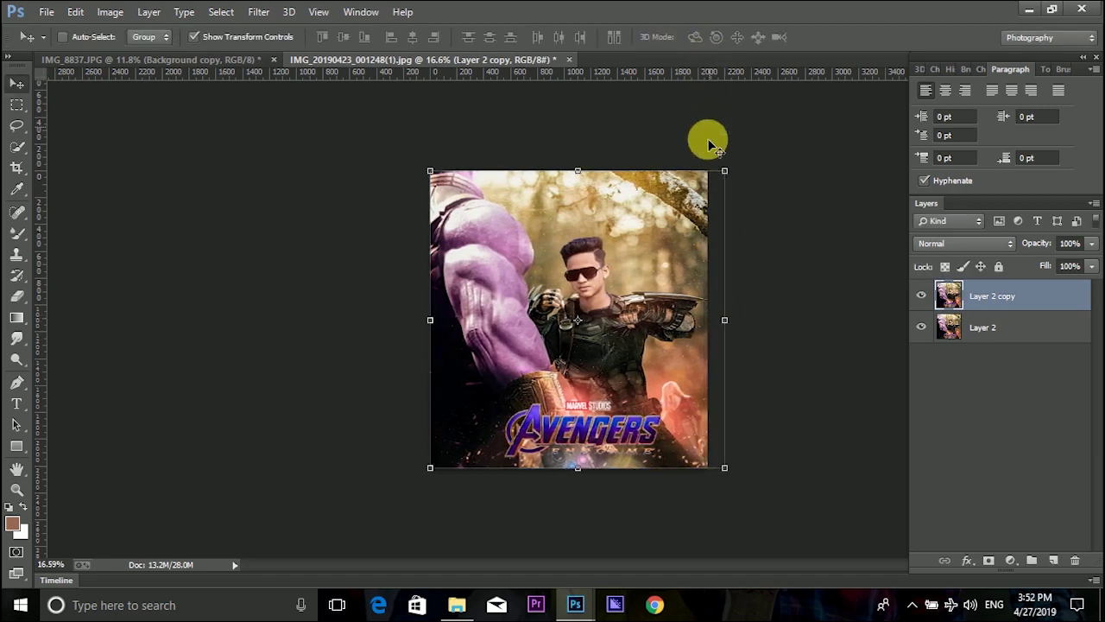
Step: Compare the graded layer with the original merged layer by toggling their visibility
drag(928, 326, 929, 307)
click(922, 327)
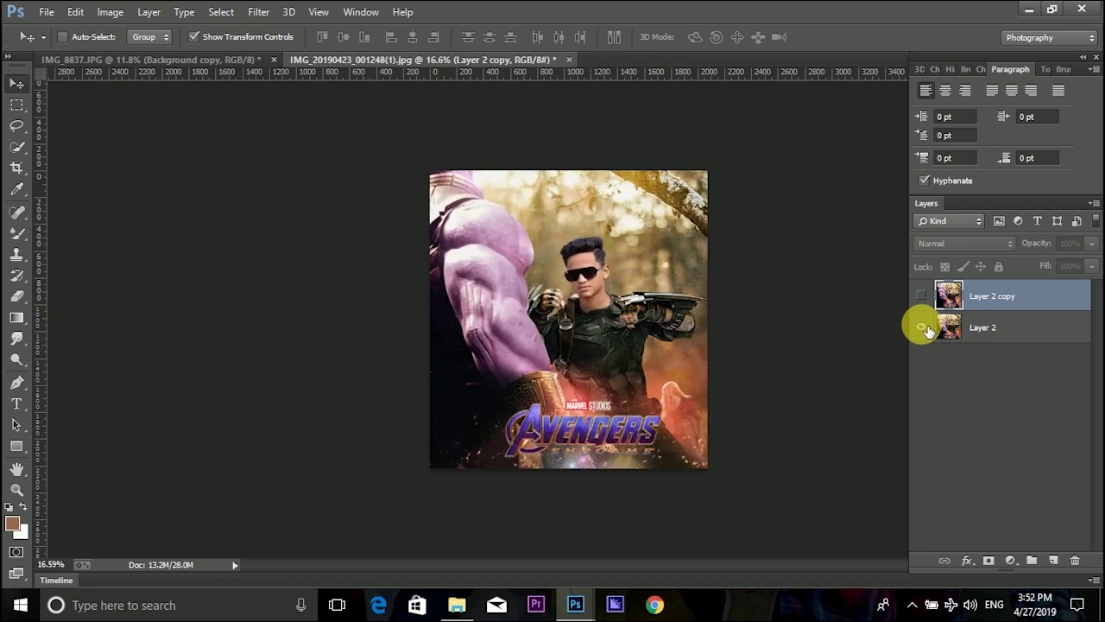
click(922, 296)
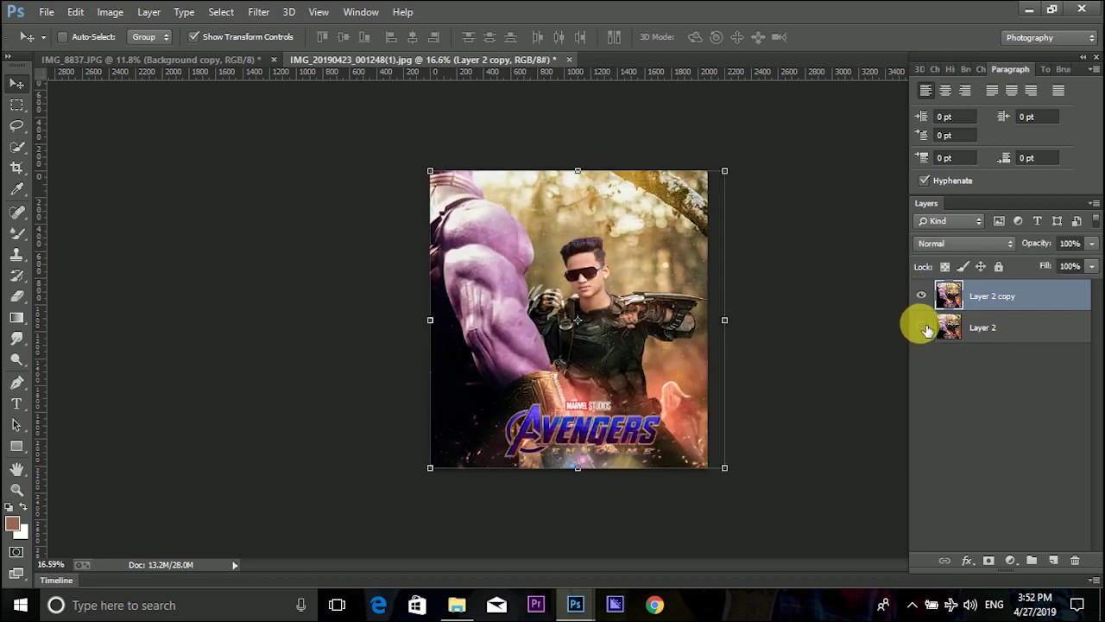
drag(927, 330, 924, 318)
click(923, 296)
Step: Merge all visible layers into a single layer
right_click(971, 298)
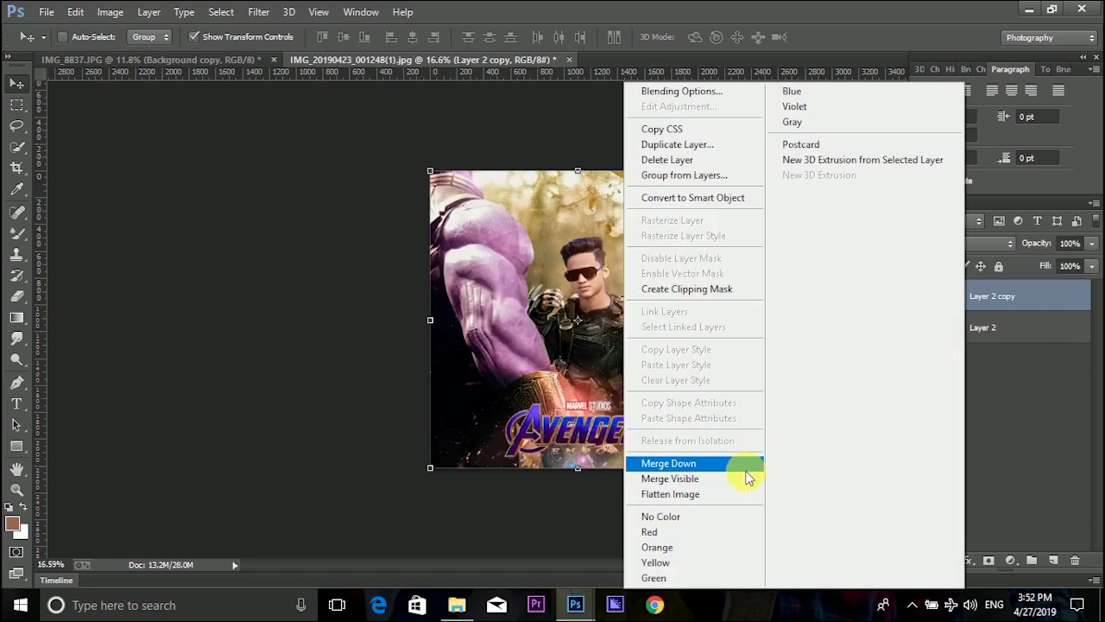
click(748, 477)
Step: Apply a Camera Raw post-crop vignette to the merged layer with Amount -28 and Feather 66
click(258, 11)
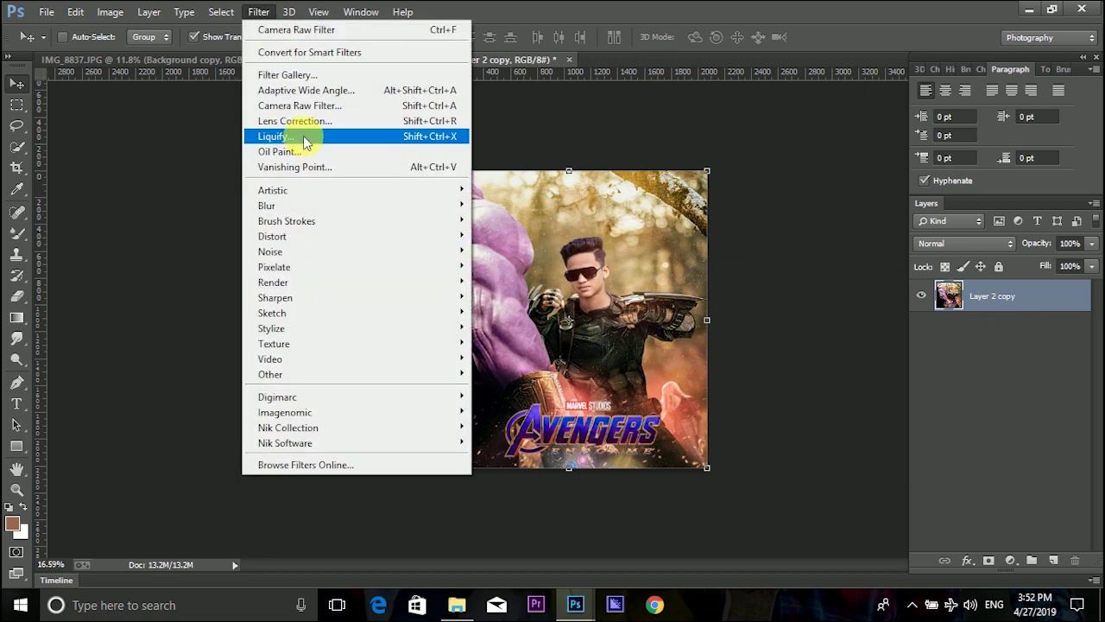
click(316, 104)
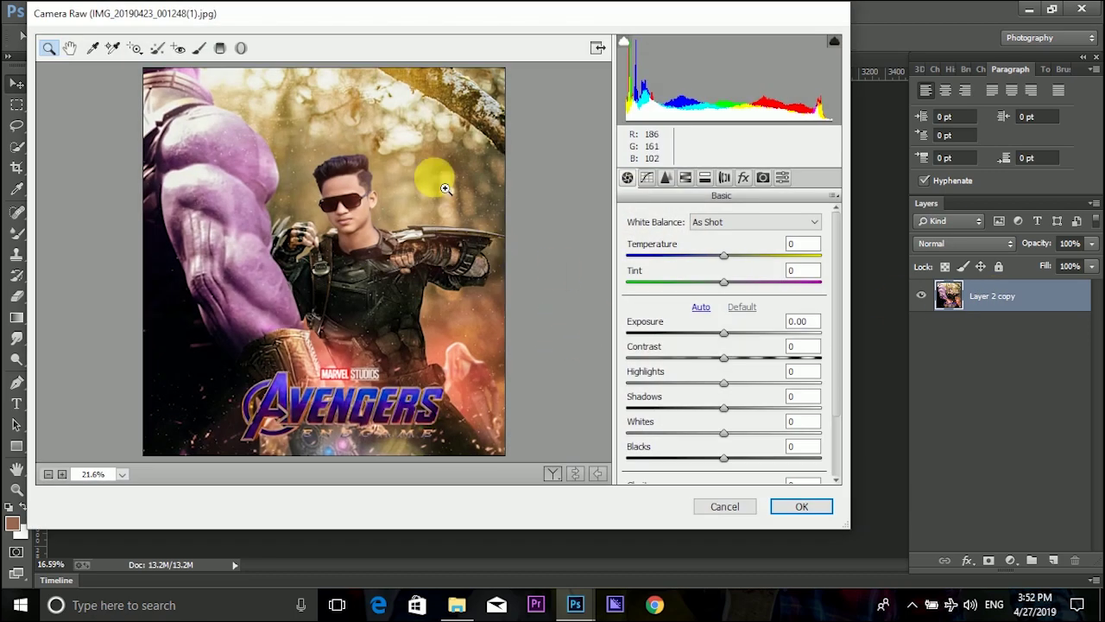
click(742, 179)
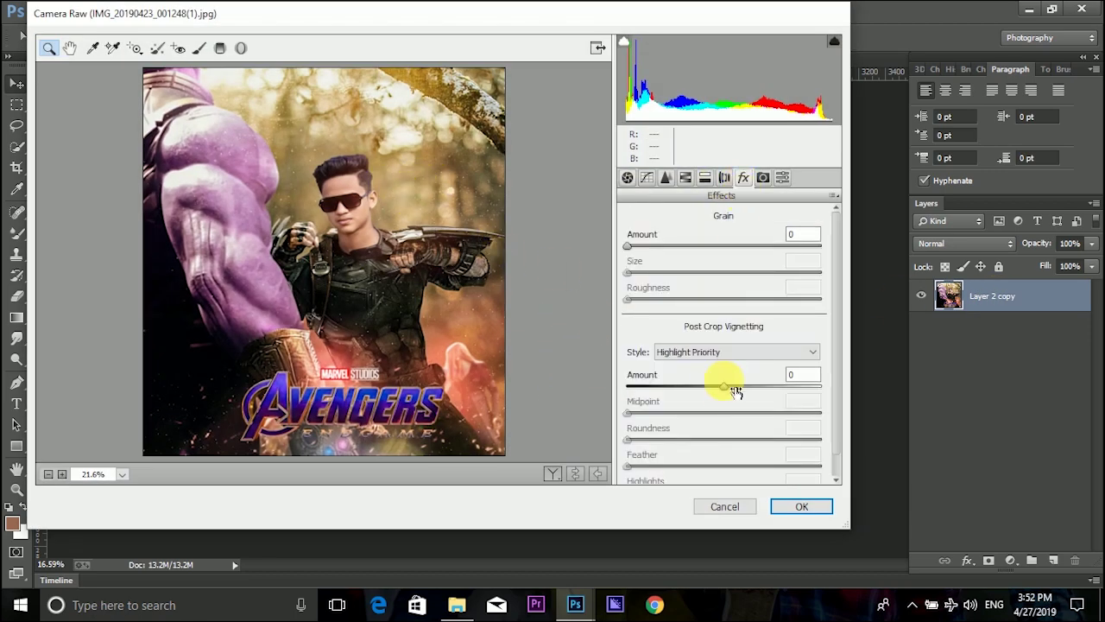
drag(736, 392, 698, 391)
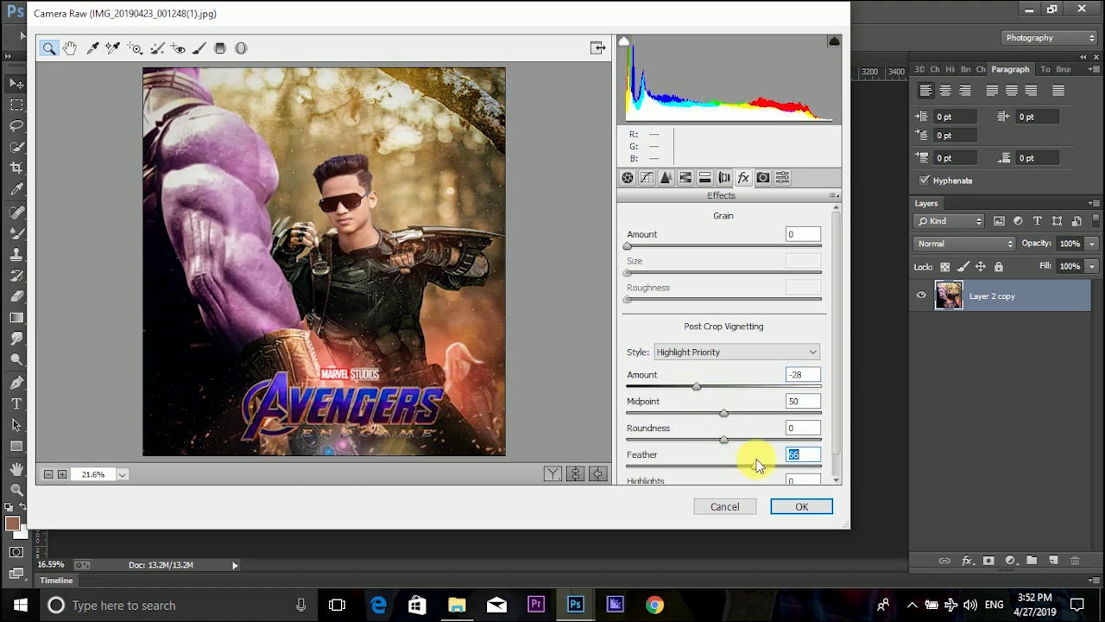
click(802, 506)
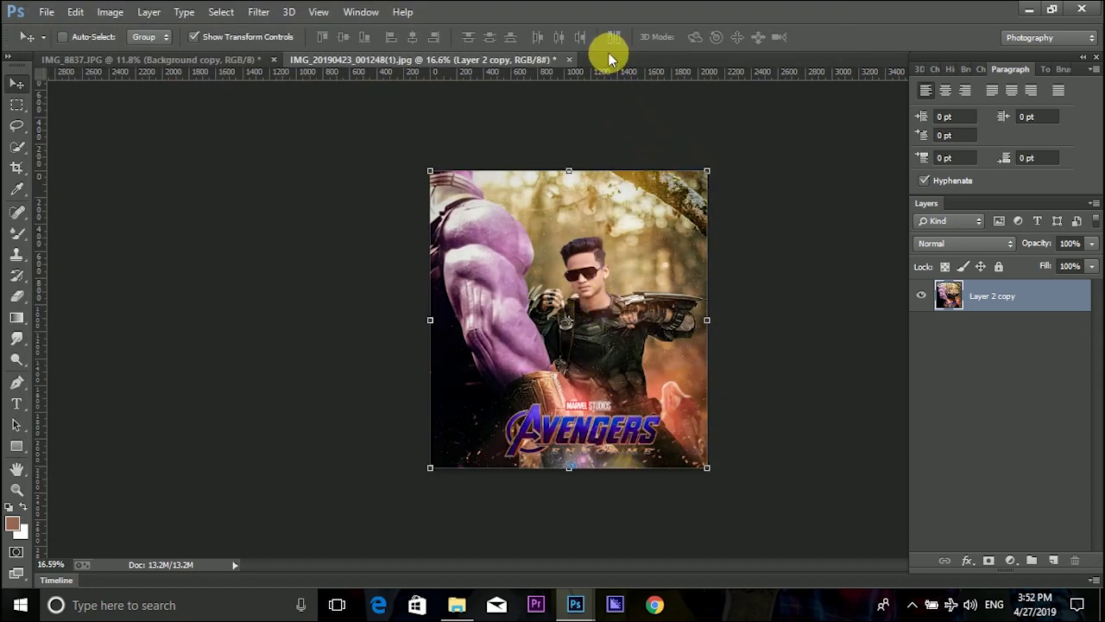
Step: Open the winged logo image PicsArt_02-25-07.40.43 and bring it into the Avengers composite as a new layer
right_click(609, 53)
click(662, 141)
click(541, 134)
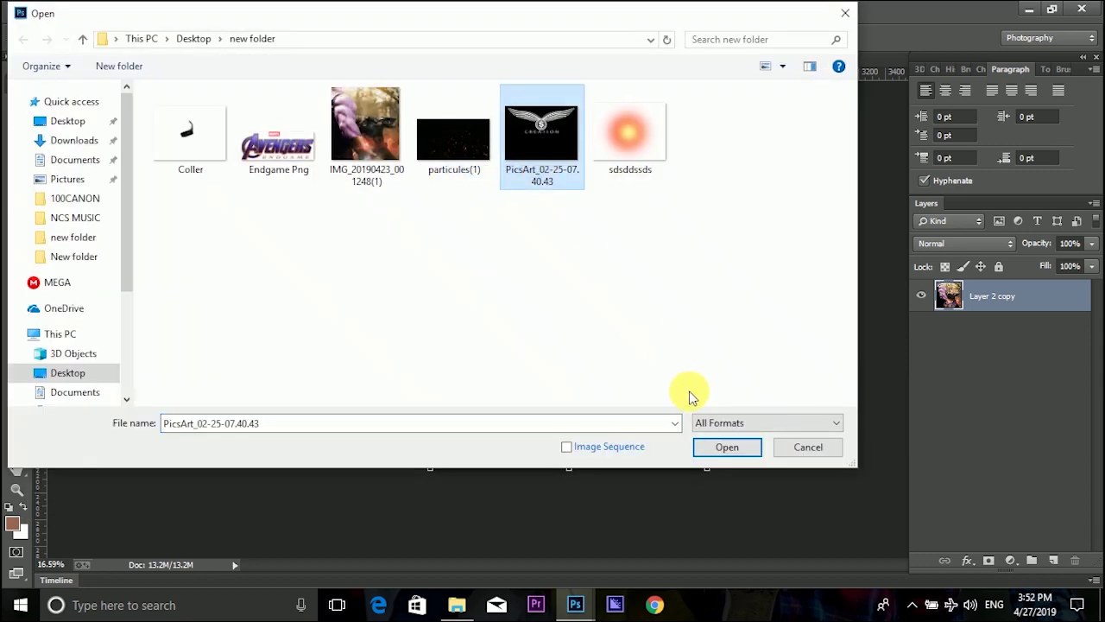
click(724, 447)
drag(340, 241, 765, 185)
Step: Scale the logo to about 24.9% by 34.5% and fit it into the poster's upper-right corner
scroll(604, 323, up, 3)
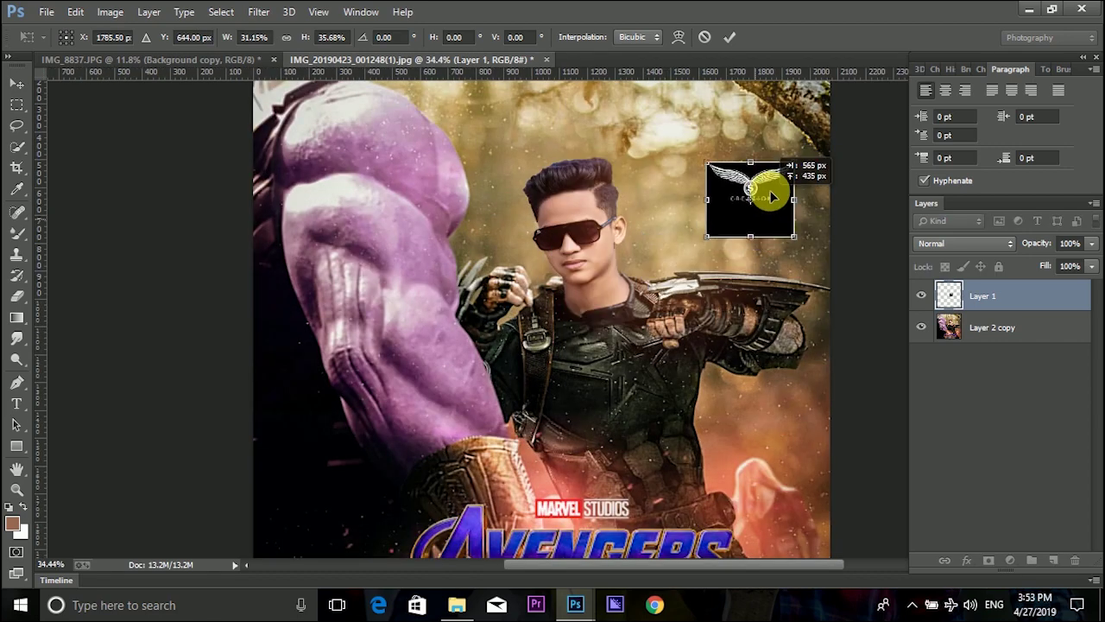
scroll(795, 181, up, 2)
scroll(794, 181, up, 1)
drag(803, 291, 819, 155)
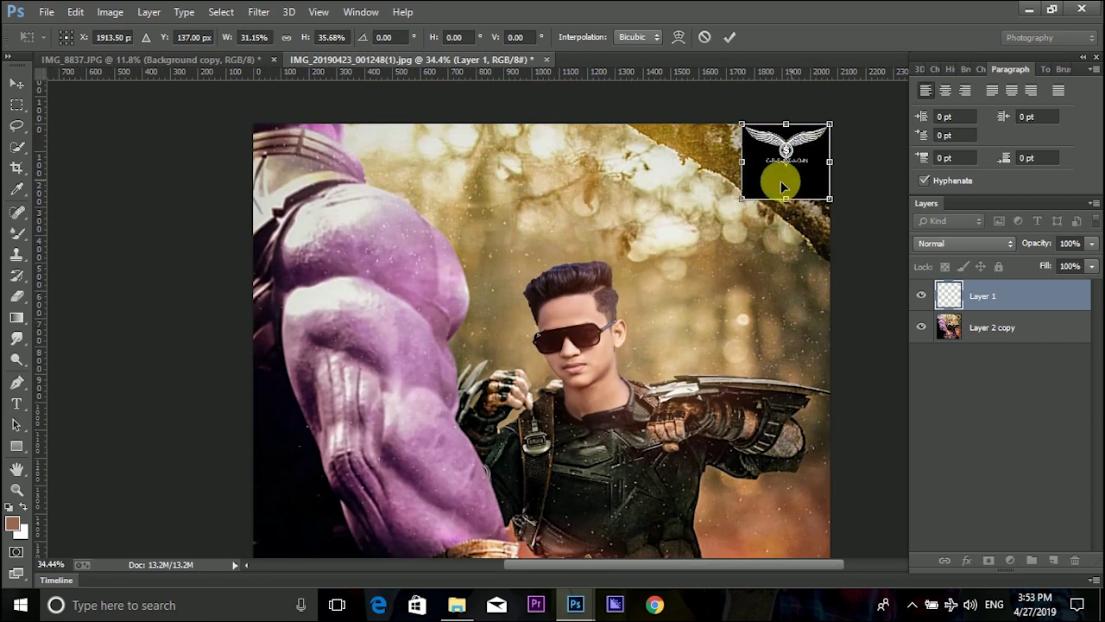
drag(759, 198, 763, 197)
Step: Set the logo layer's blend mode to Screen and move the logo to the poster's upper-left corner
click(965, 243)
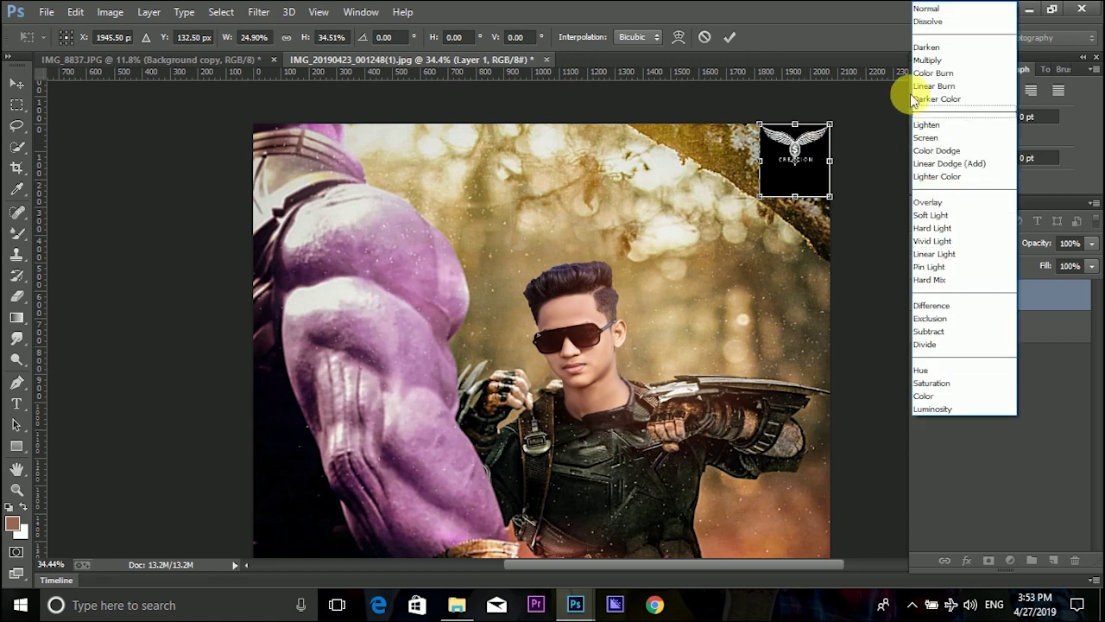
click(930, 140)
drag(796, 164, 298, 169)
click(730, 36)
key(ctrl+minus)
key(ctrl+minus)
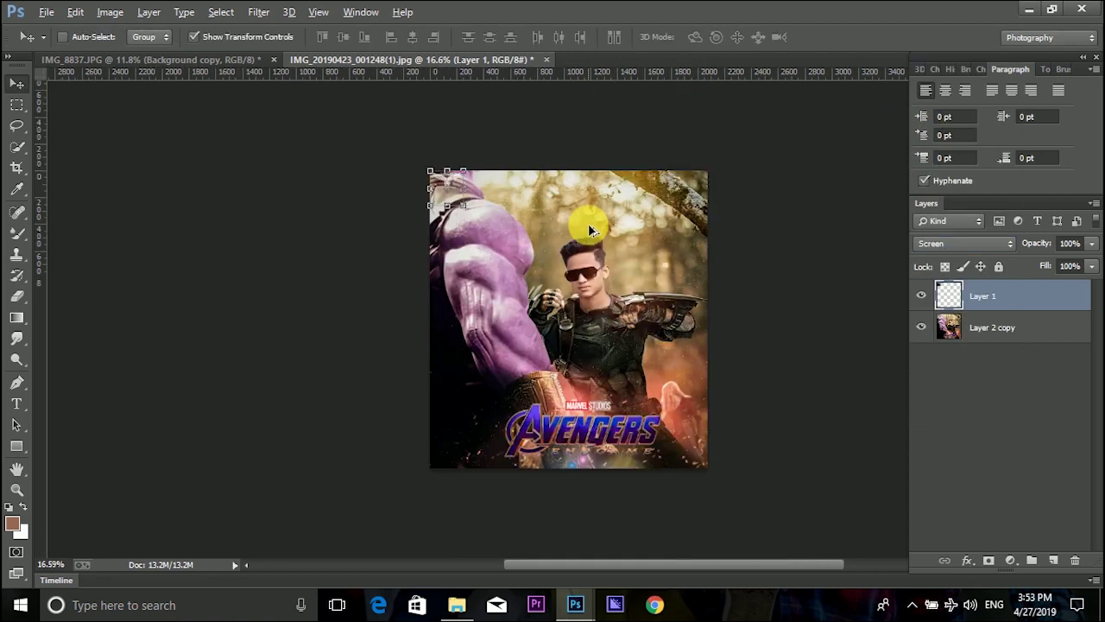
Step: Move the logo back to the poster's upper-right corner, over the tree branch
key(ctrl+t)
drag(444, 193, 696, 209)
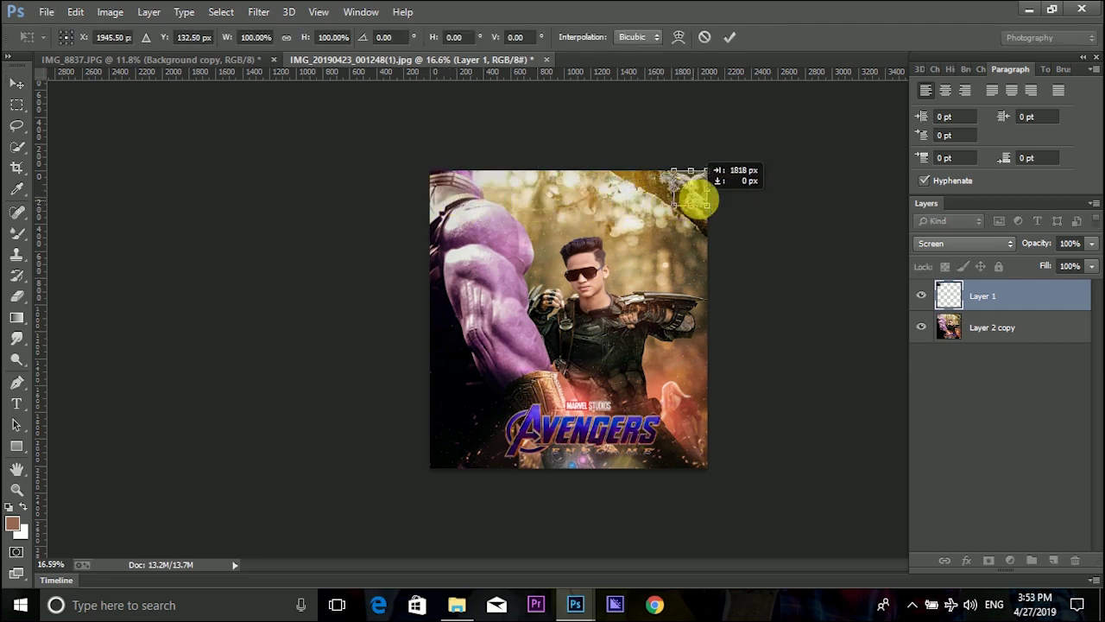
click(729, 36)
scroll(682, 202, up, 5)
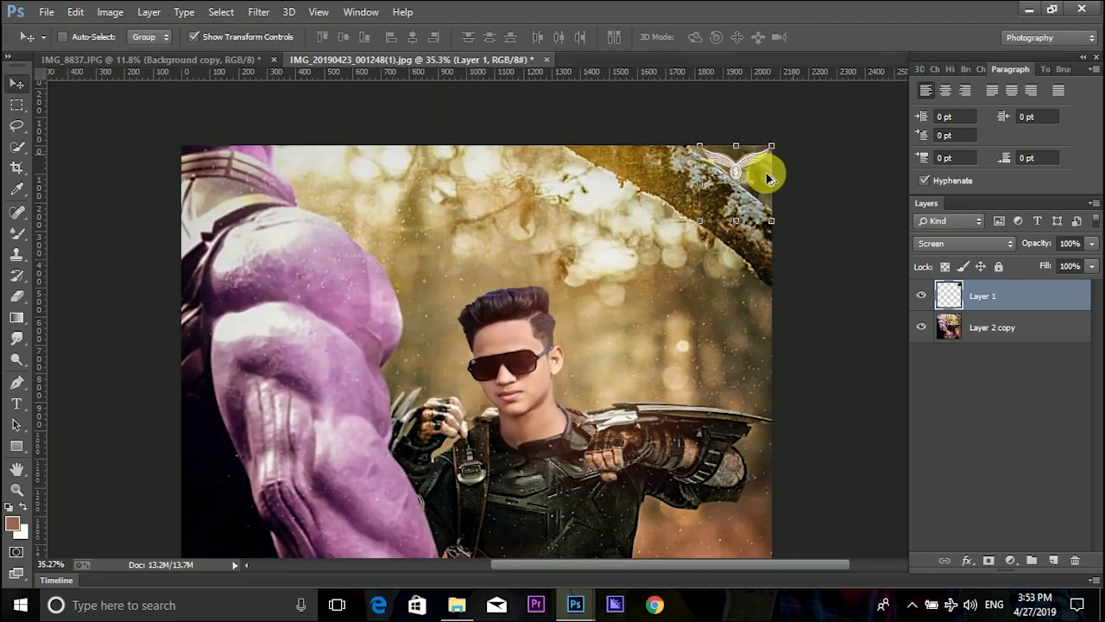
scroll(748, 244, down, 5)
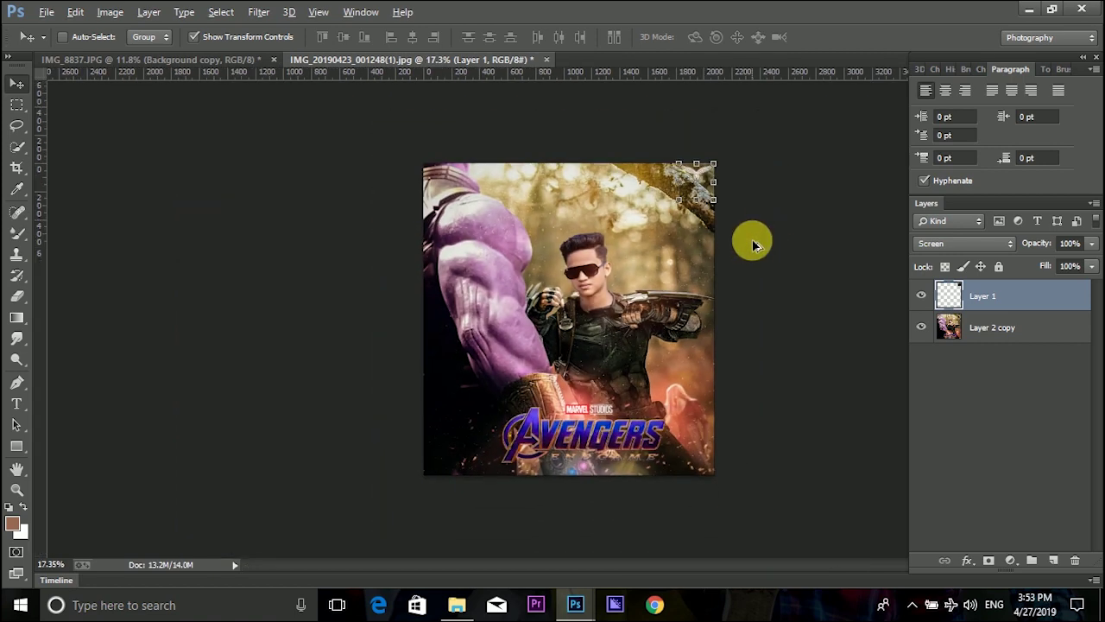
Step: Select the composite layer beneath the logo and turn off the transform controls to view the clean poster
click(973, 330)
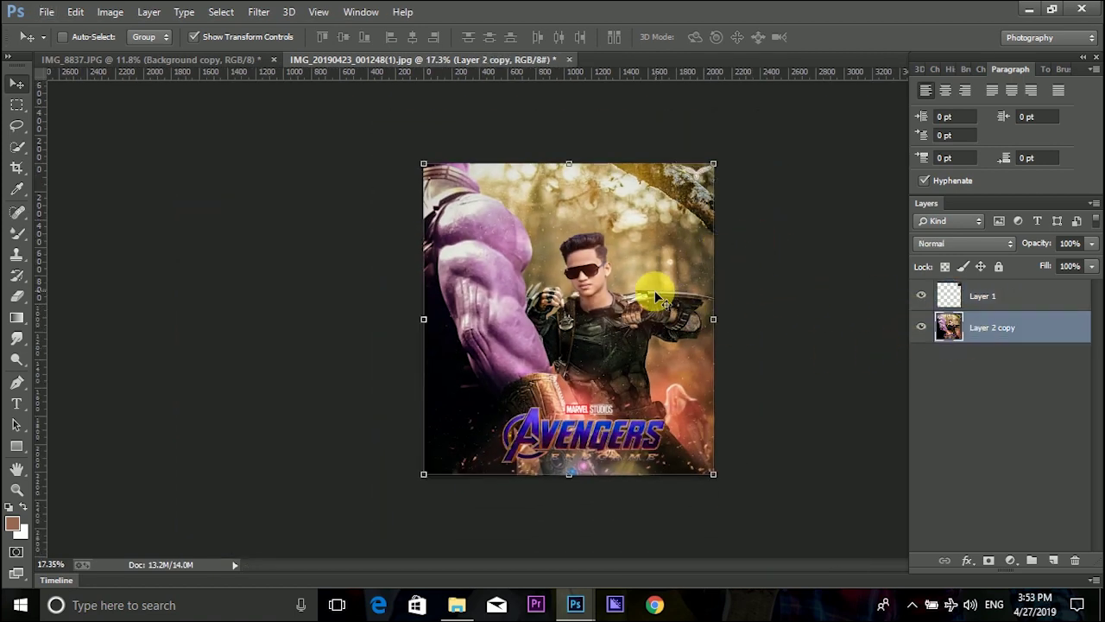
click(259, 39)
scroll(746, 190, up, 3)
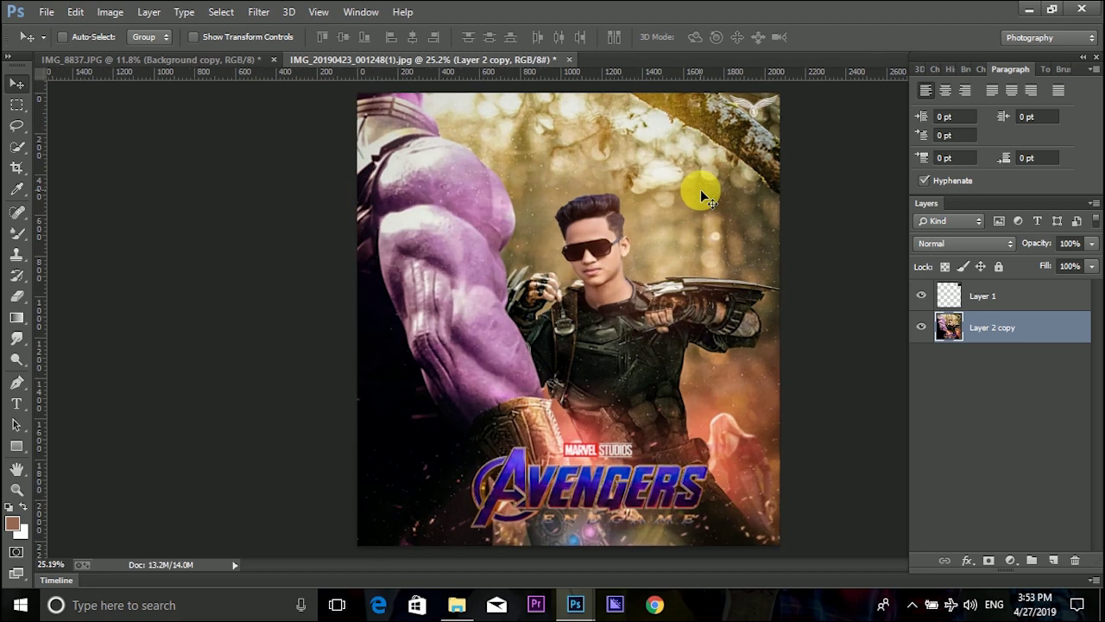